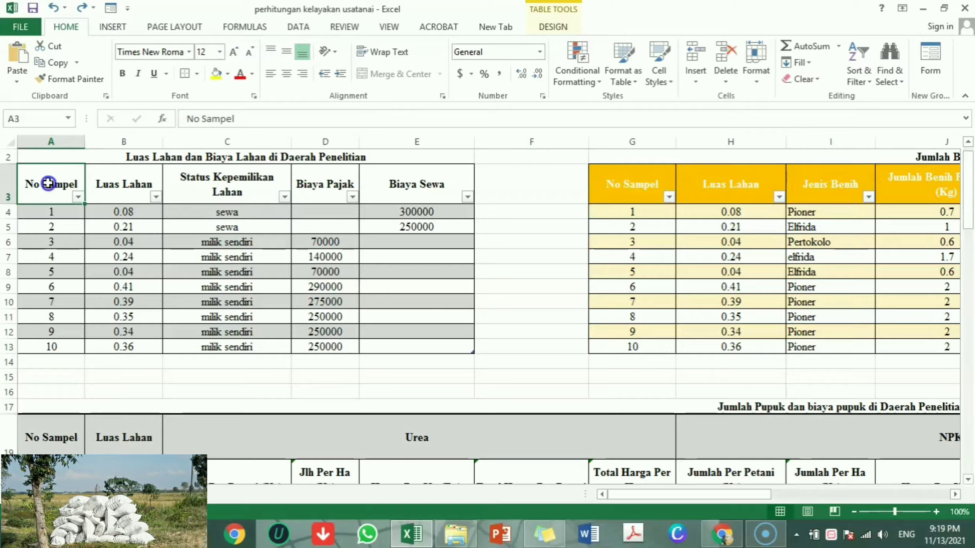
Step: Examine the land area and land cost table in A3:E13, including the Luas Lahan entries of the first three samples
drag(48, 184, 404, 349)
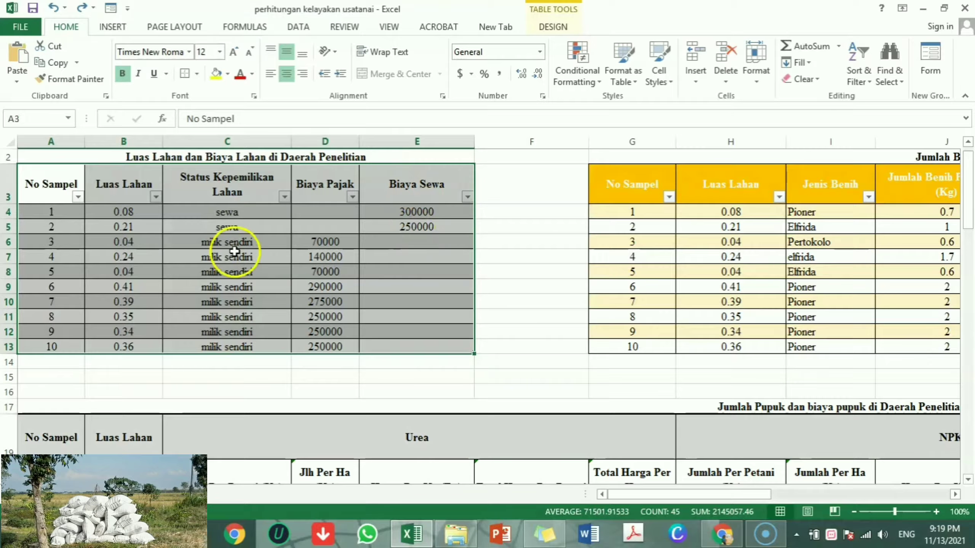
click(132, 216)
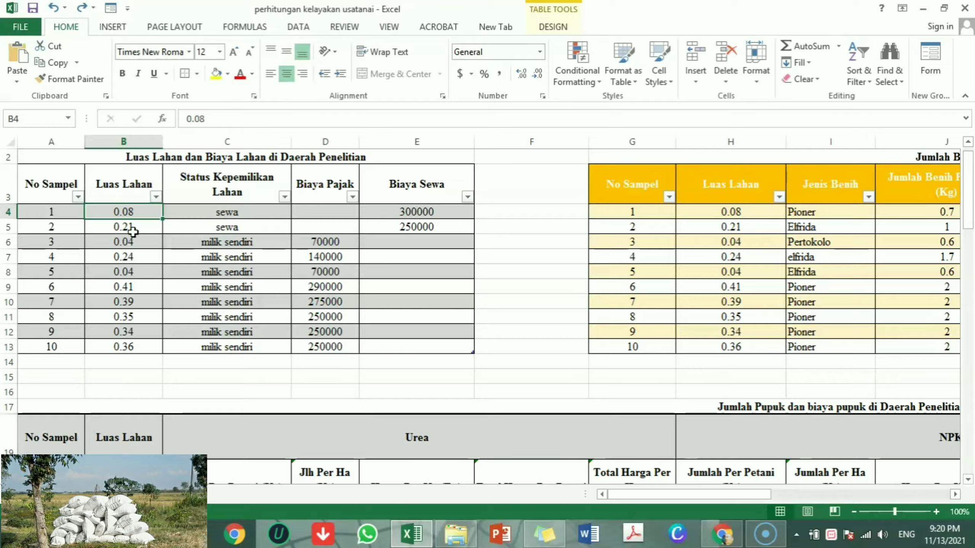
click(134, 219)
click(135, 220)
click(134, 231)
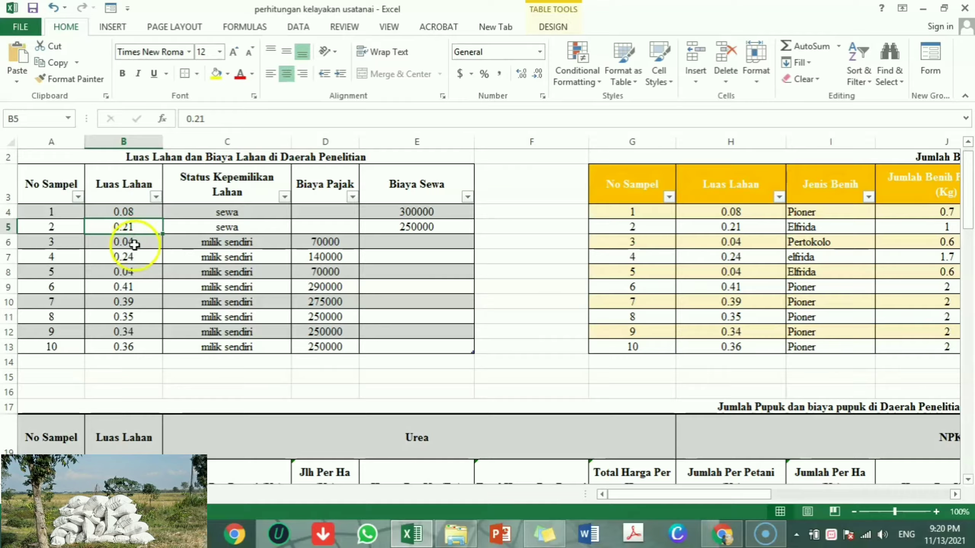
click(134, 246)
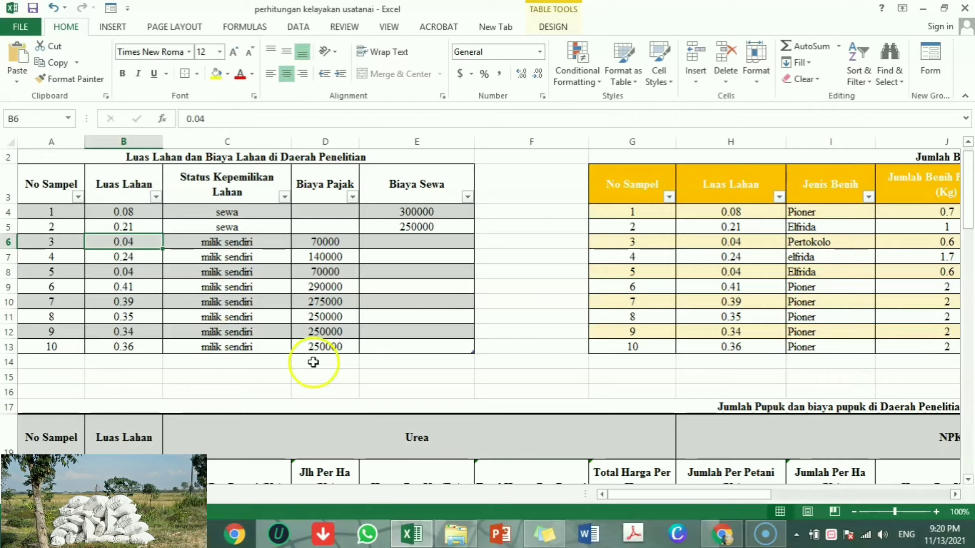
Step: In K5 of the seed table, divide Jumlah Benih Per Petani by Luas Lahan and fill the formula down to K13
click(629, 500)
drag(629, 500, 729, 486)
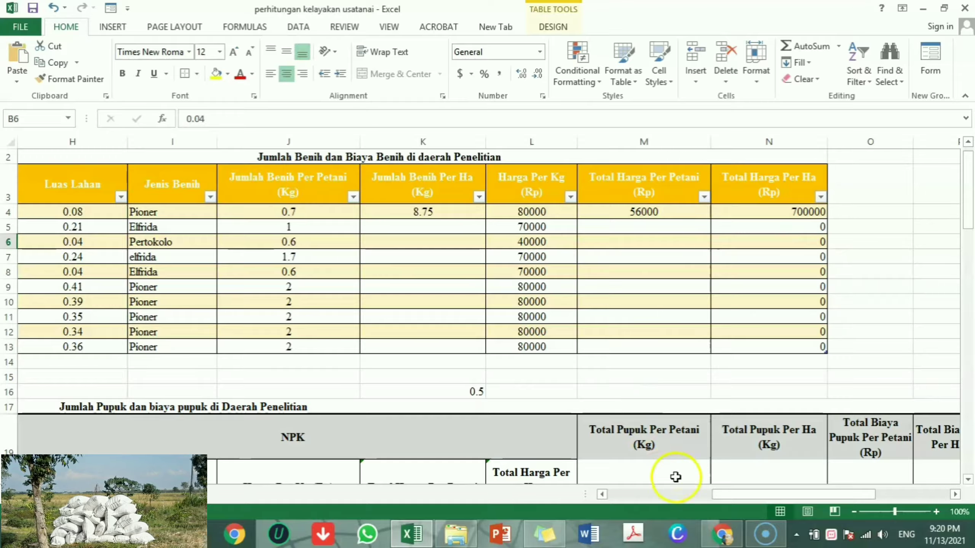
drag(741, 495, 718, 497)
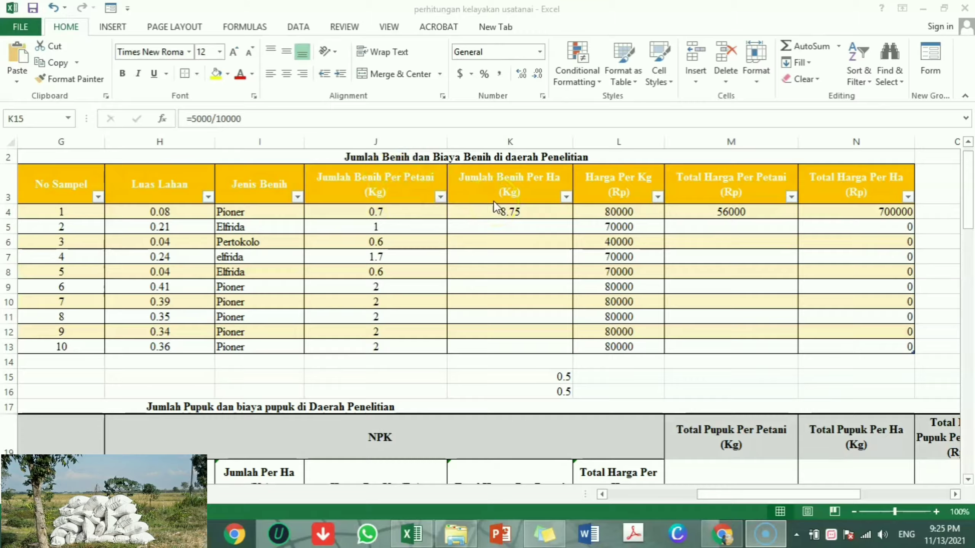
click(516, 210)
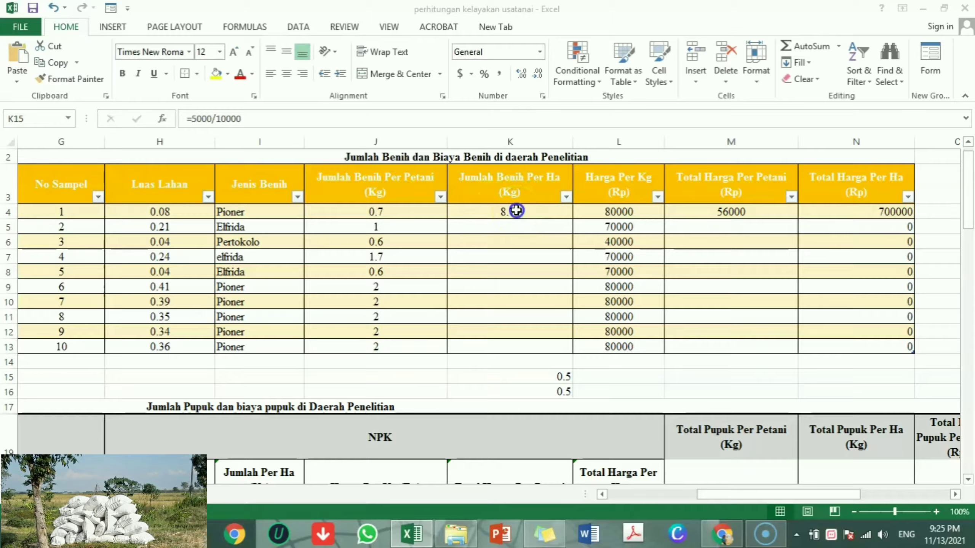
click(514, 212)
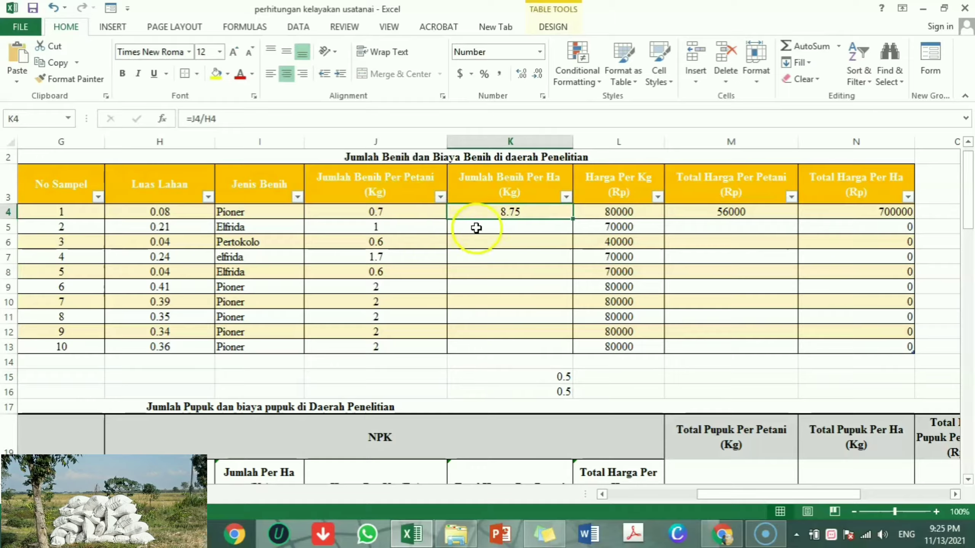
click(510, 229)
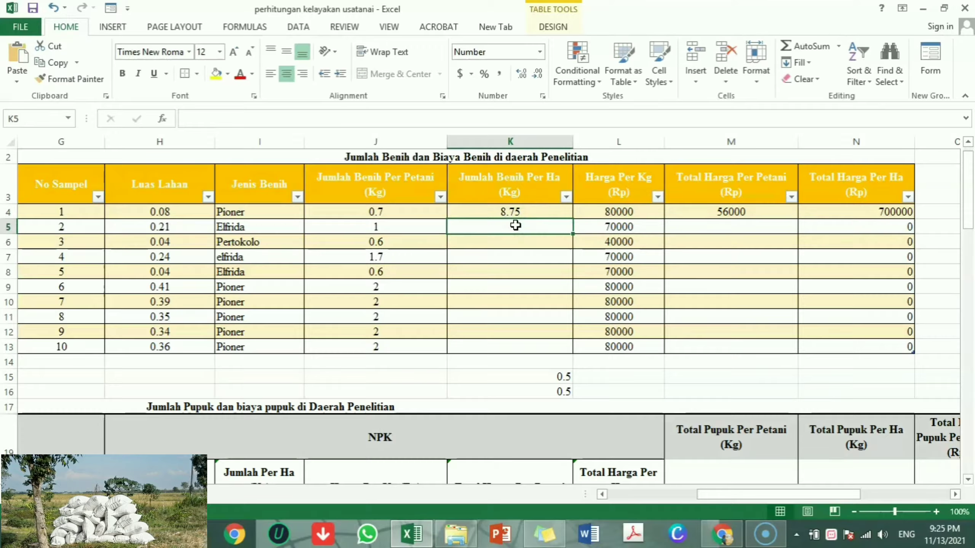
text(=)
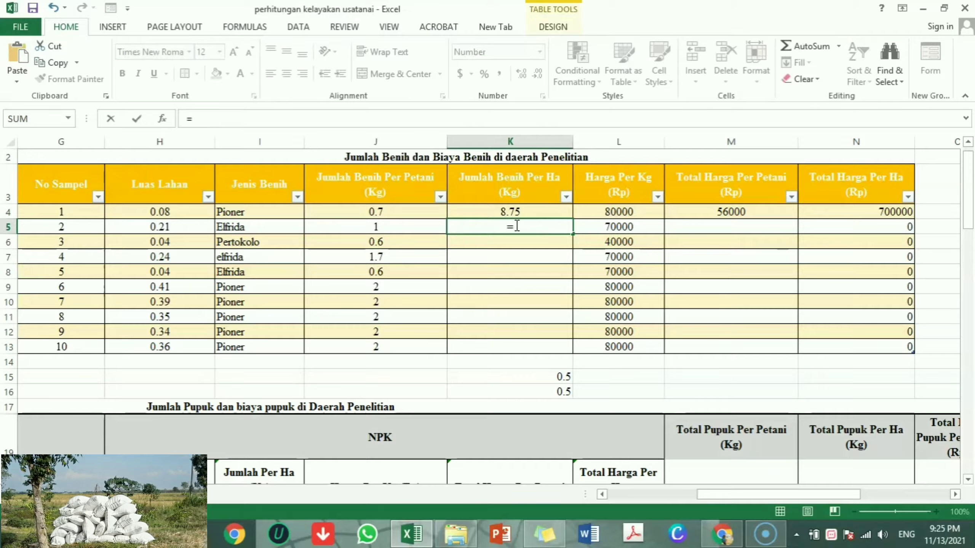
click(385, 229)
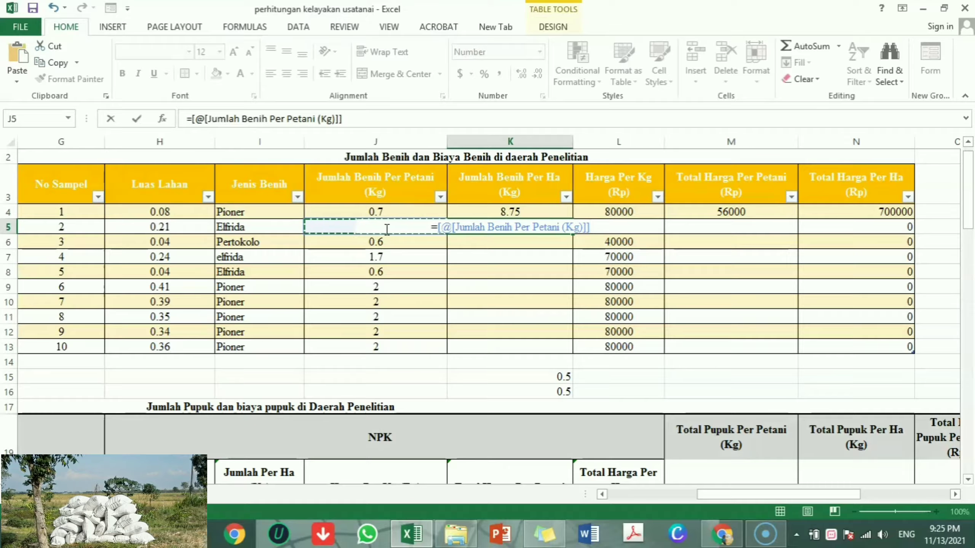
text(/)
click(179, 228)
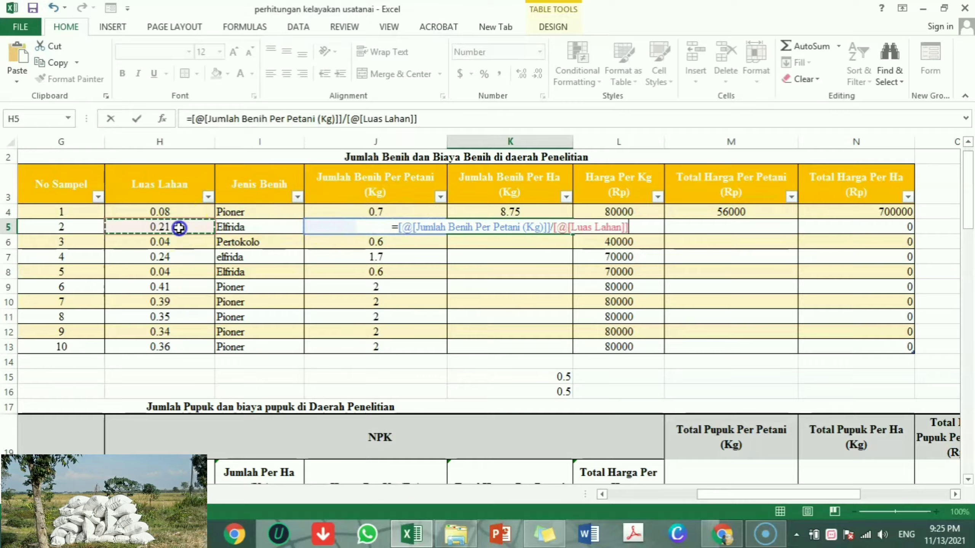
key(Return)
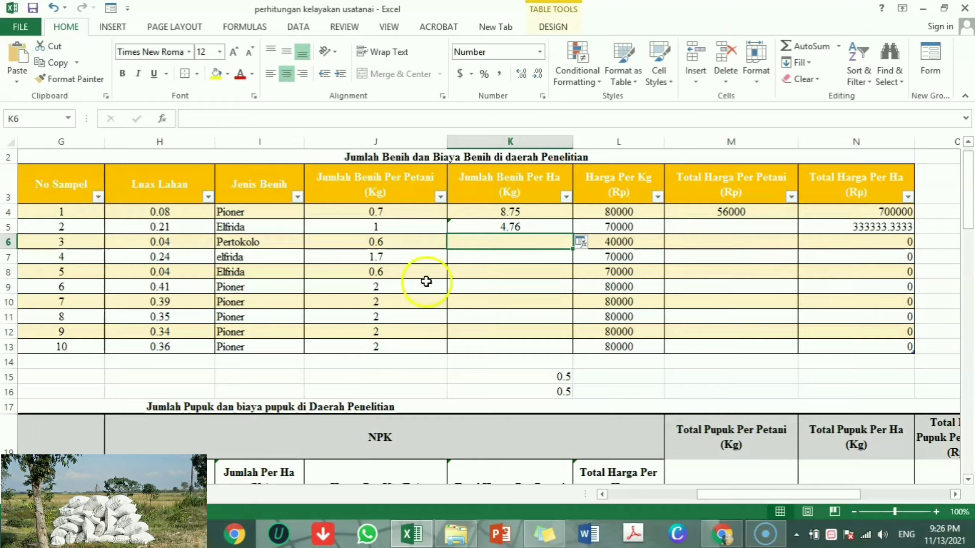
click(567, 225)
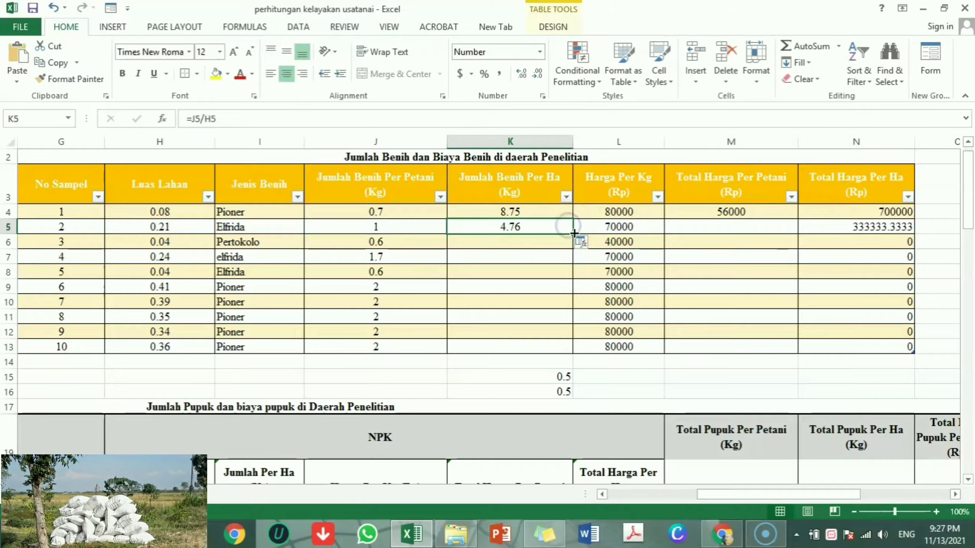
drag(568, 227, 562, 348)
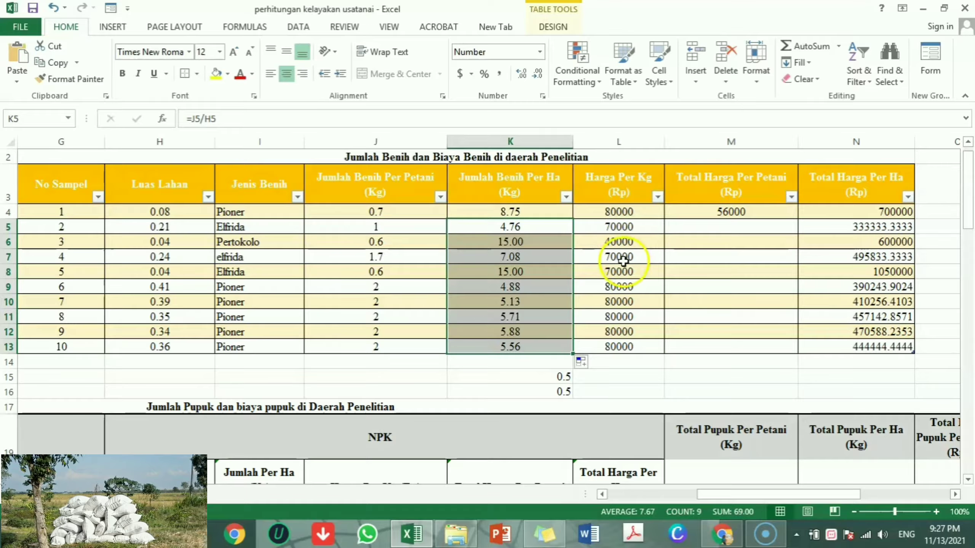
Step: Calculate Total Harga Per Petani from M4 as Jumlah Benih Per Petani (Kg) multiplied by Harga Per Kg (Rp)
click(719, 213)
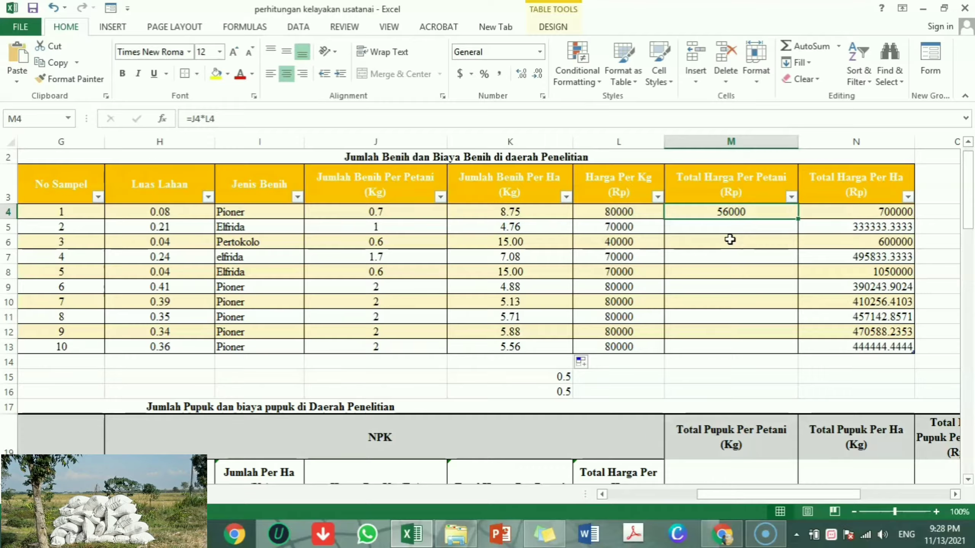
click(743, 212)
click(742, 226)
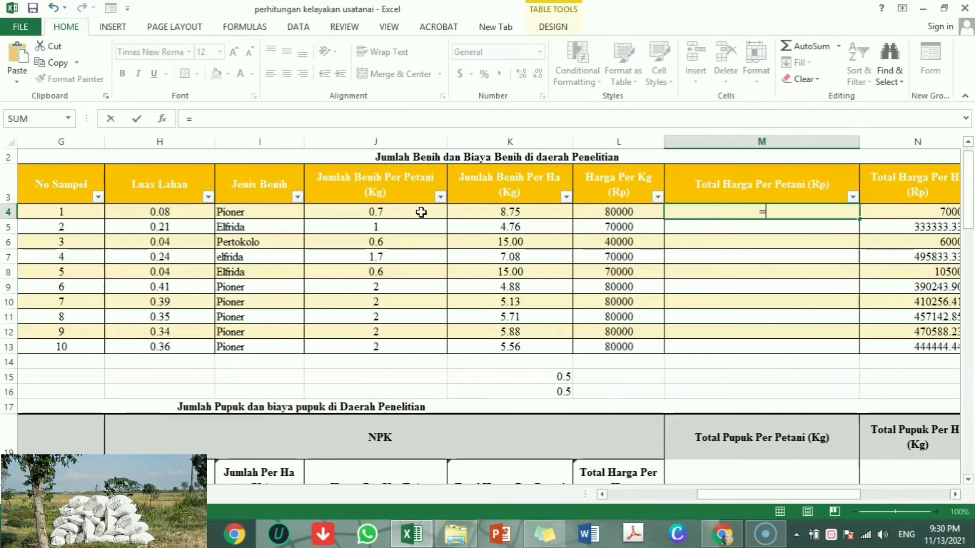
text(=)
click(407, 214)
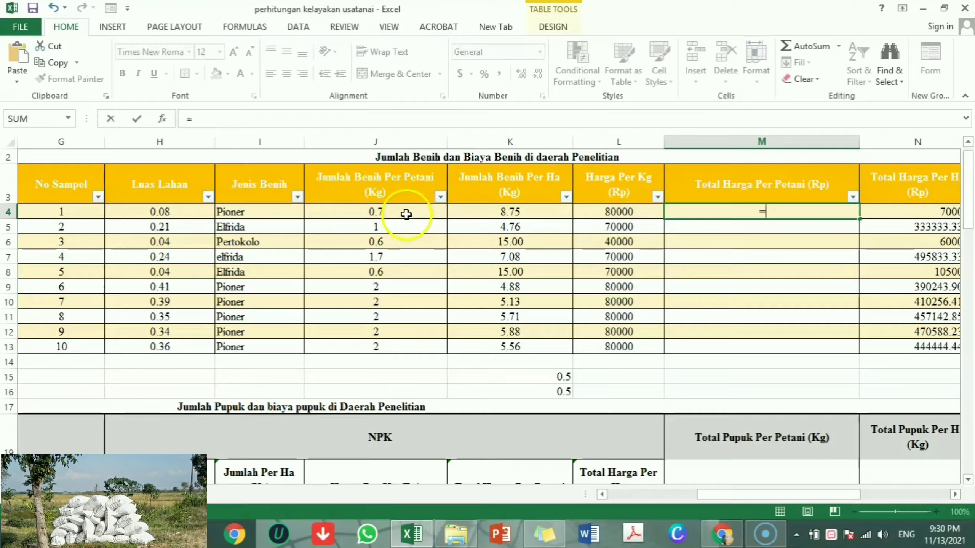
click(406, 214)
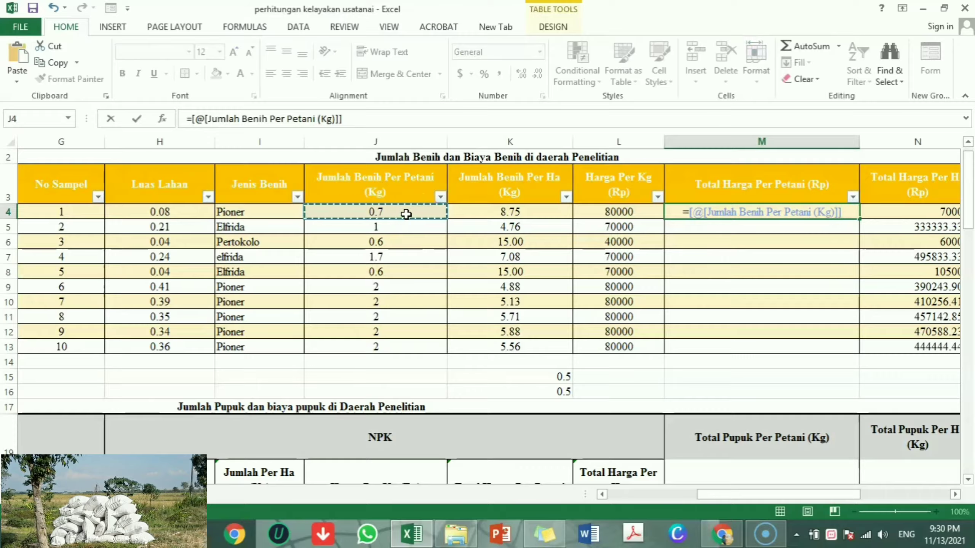
text(*)
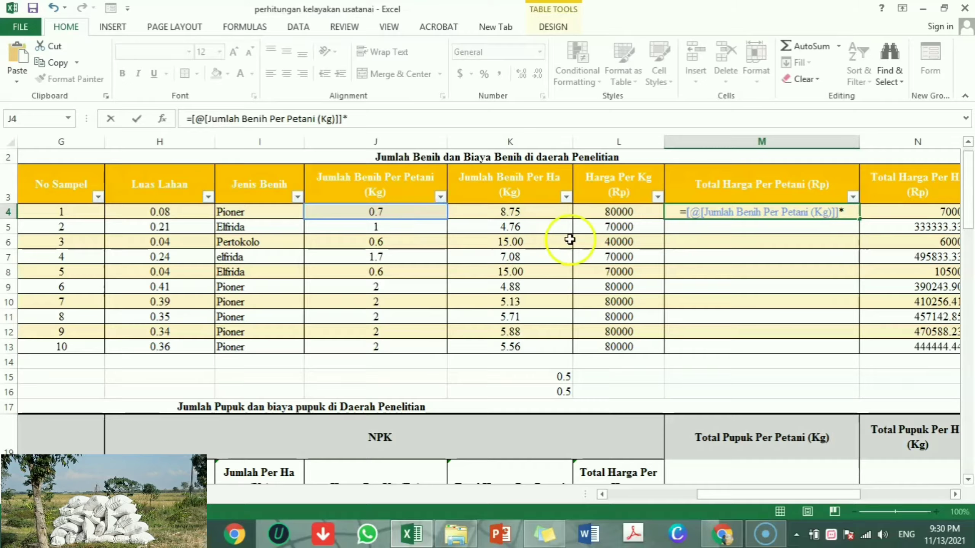
click(618, 214)
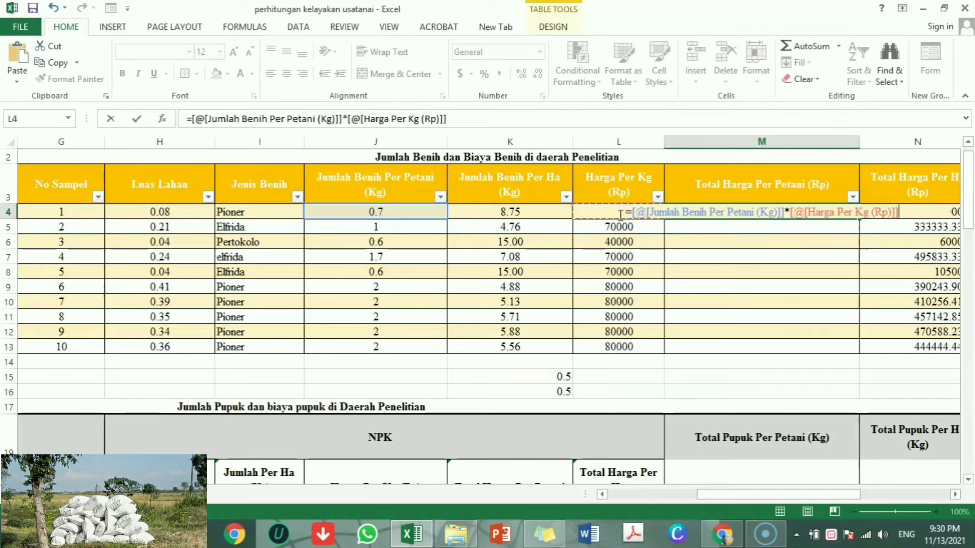
key(Return)
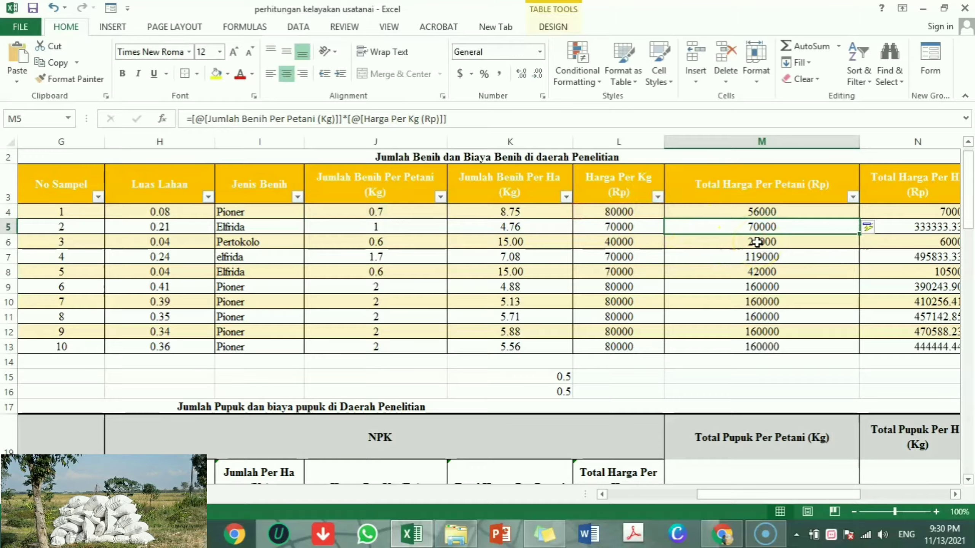
click(763, 211)
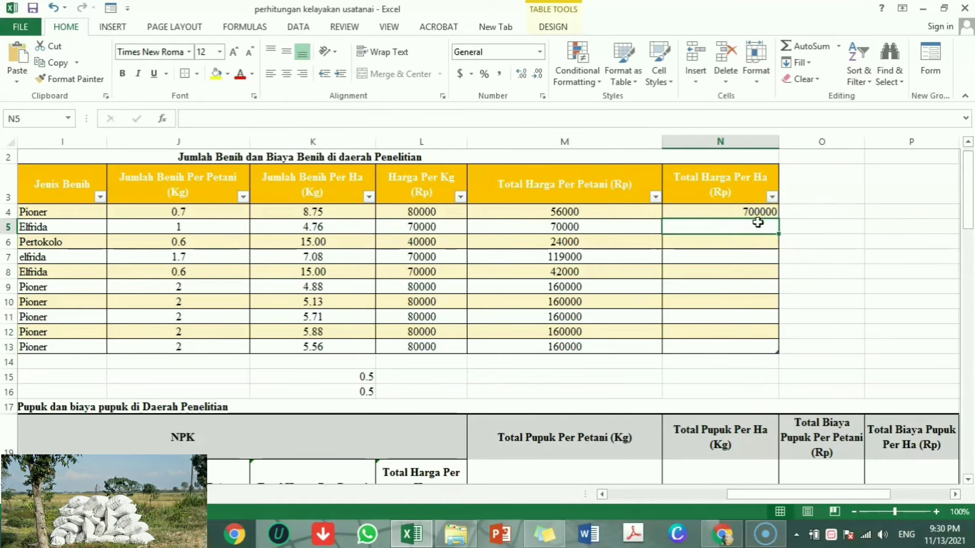
Step: In N5, multiply Jumlah Benih Per Ha (Kg) by Harga Per Kg (Rp) and fill the formula down to N13
click(756, 211)
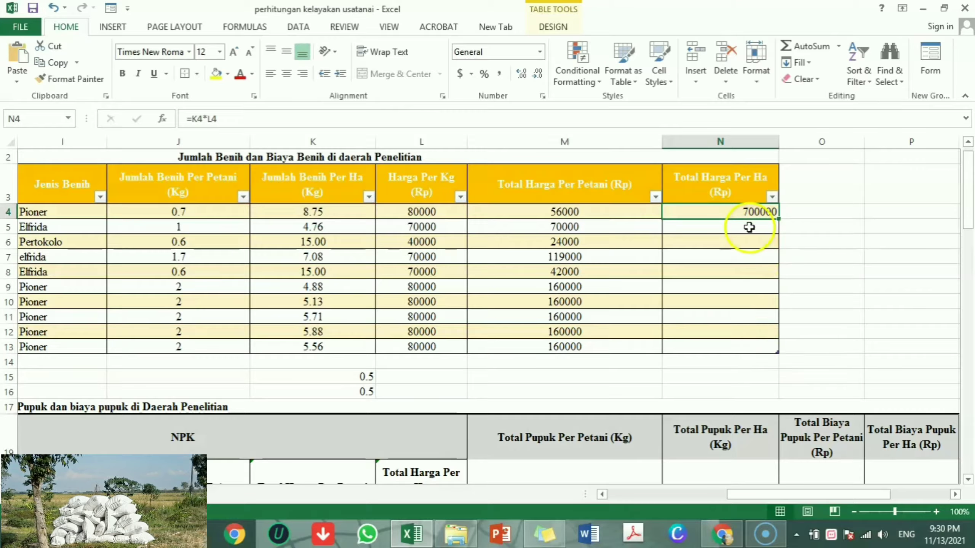
click(749, 227)
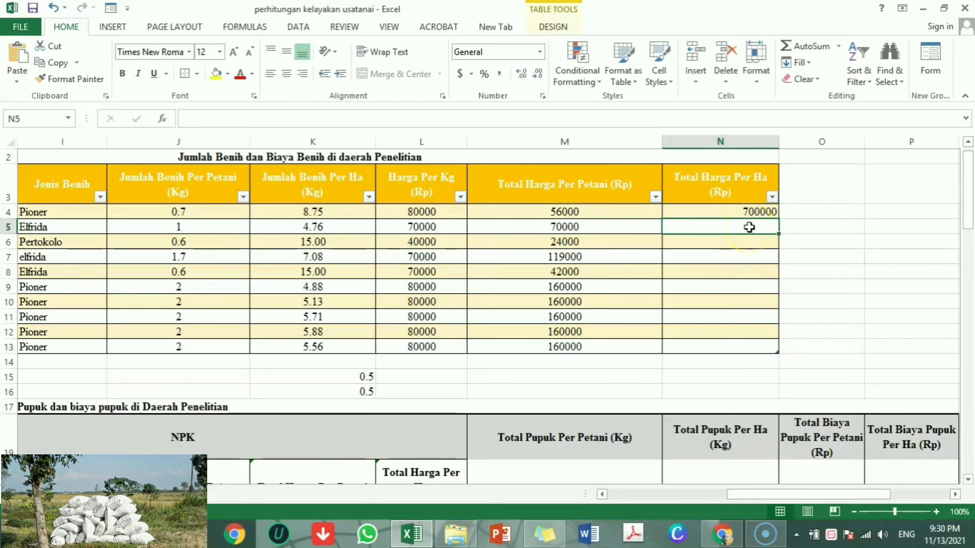
text(=)
scroll(597, 289, left, 1)
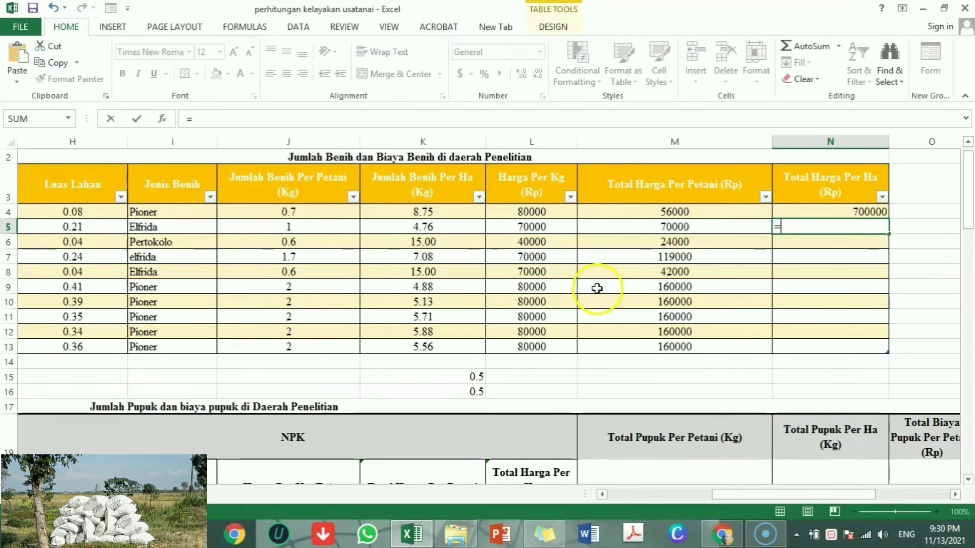
click(438, 229)
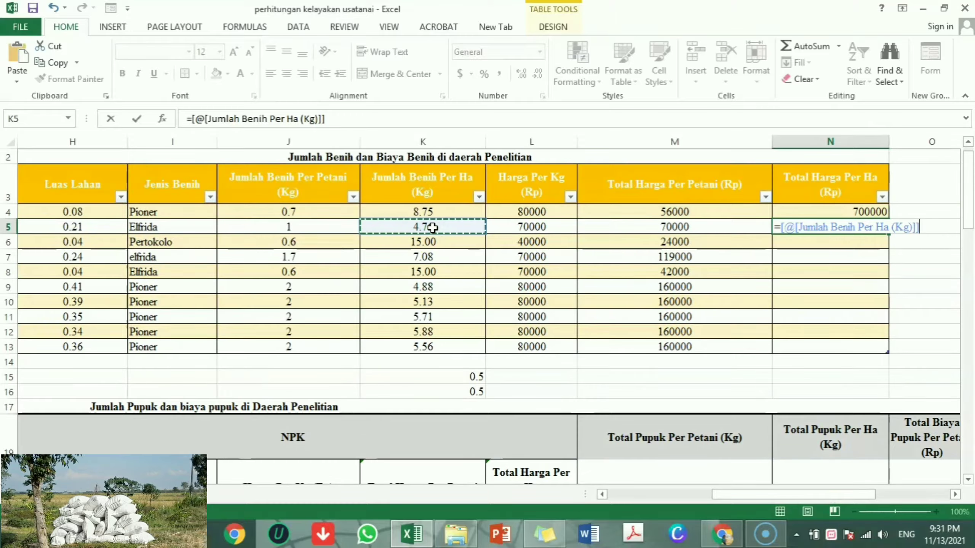
text(*)
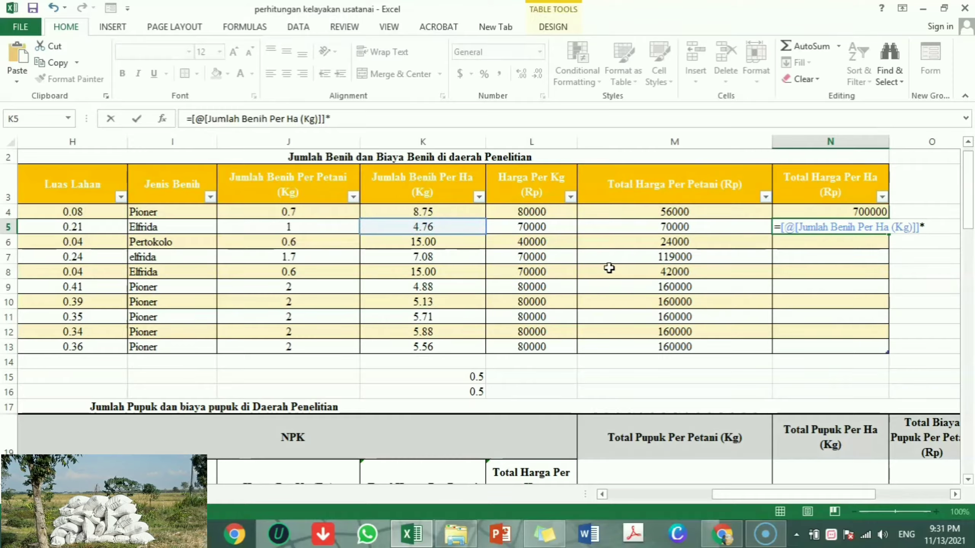
click(533, 228)
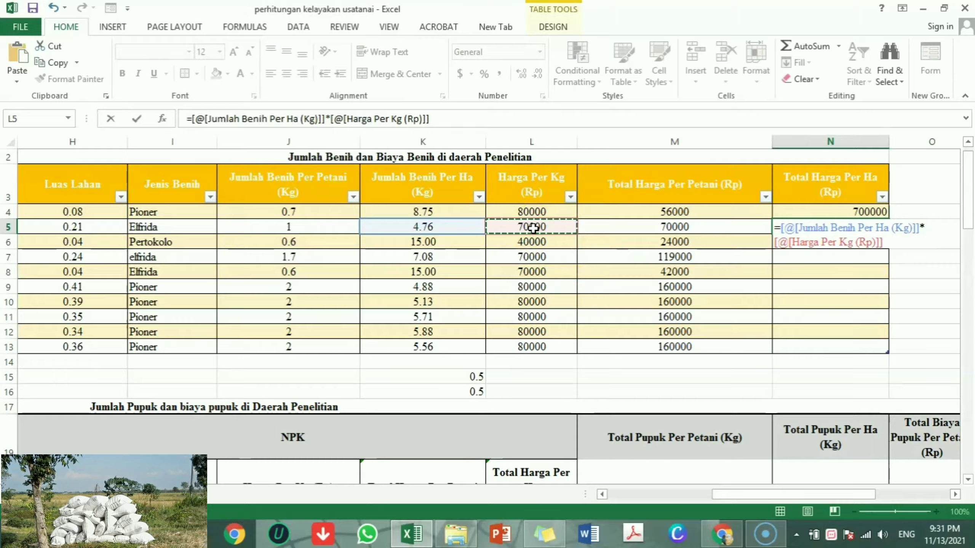
key(Return)
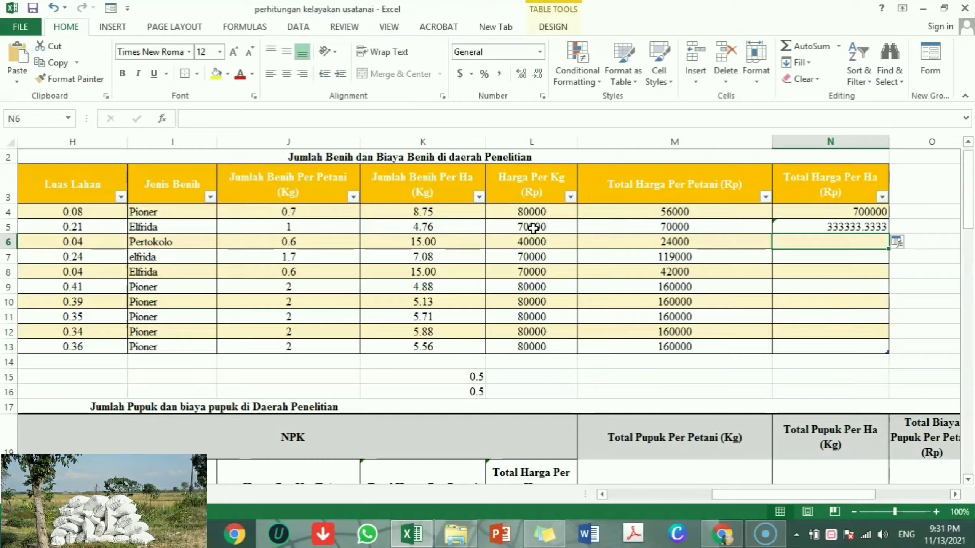
click(860, 227)
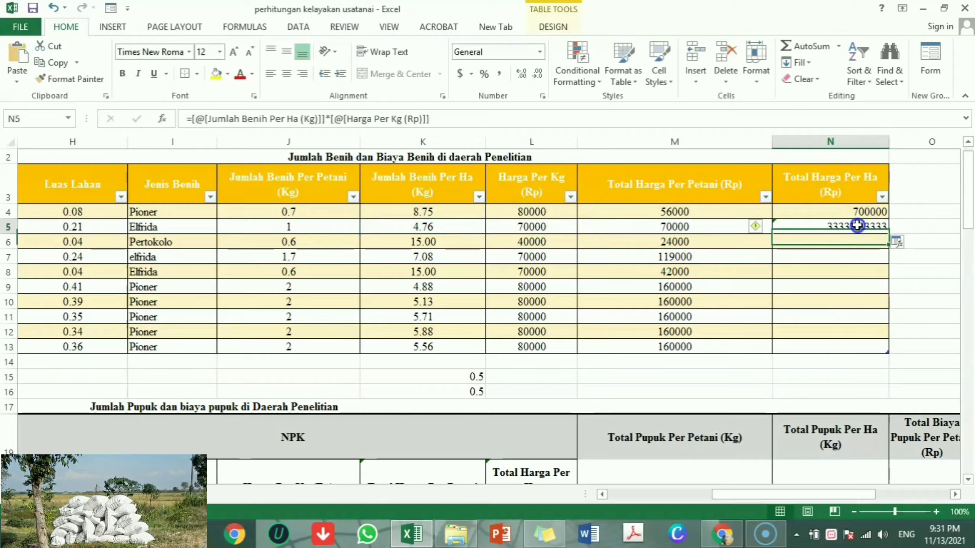
drag(887, 233, 874, 348)
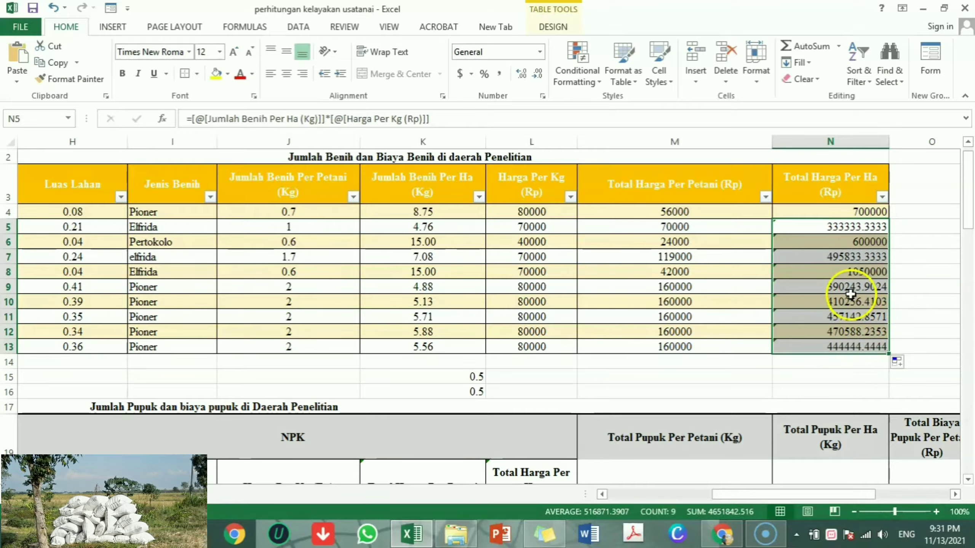
drag(764, 496, 739, 492)
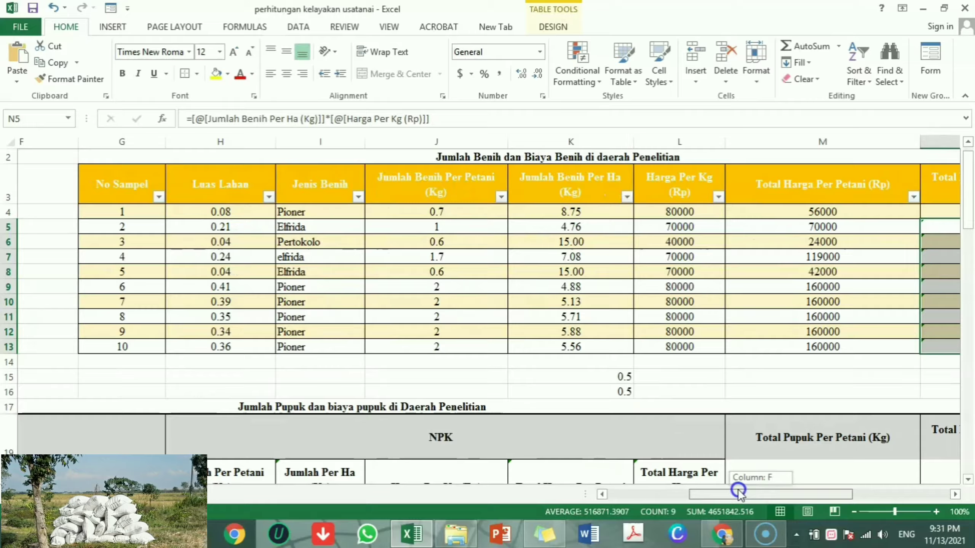
drag(738, 491, 774, 495)
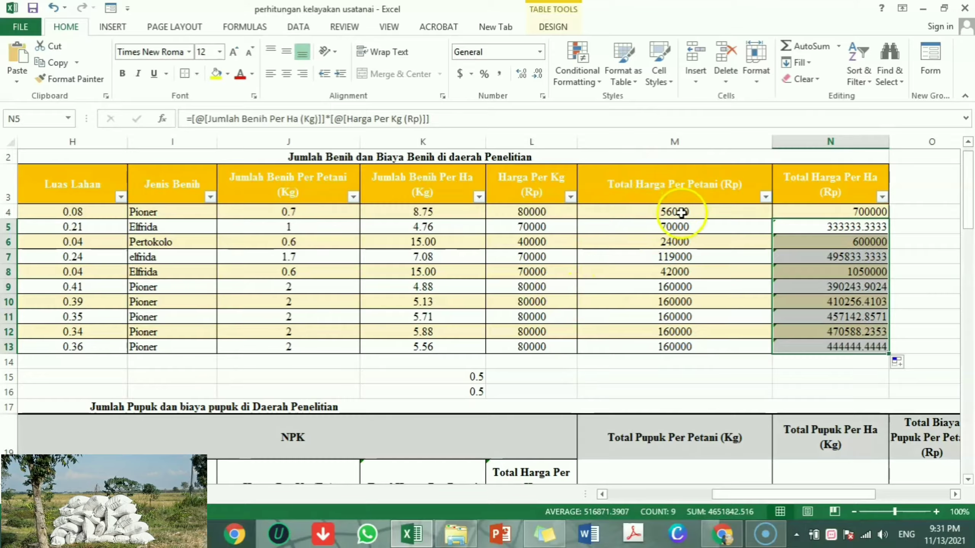
scroll(745, 460, right, 1)
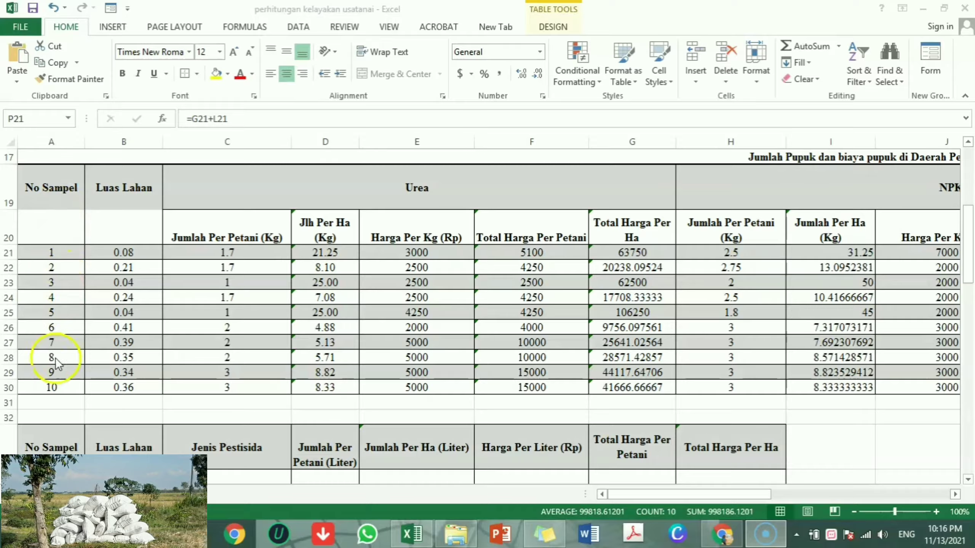
Step: Fill the Urea Jlh Per Ha (Kg) formula in D21, Jumlah Per Petani divided by Luas Lahan, down to D30
click(233, 252)
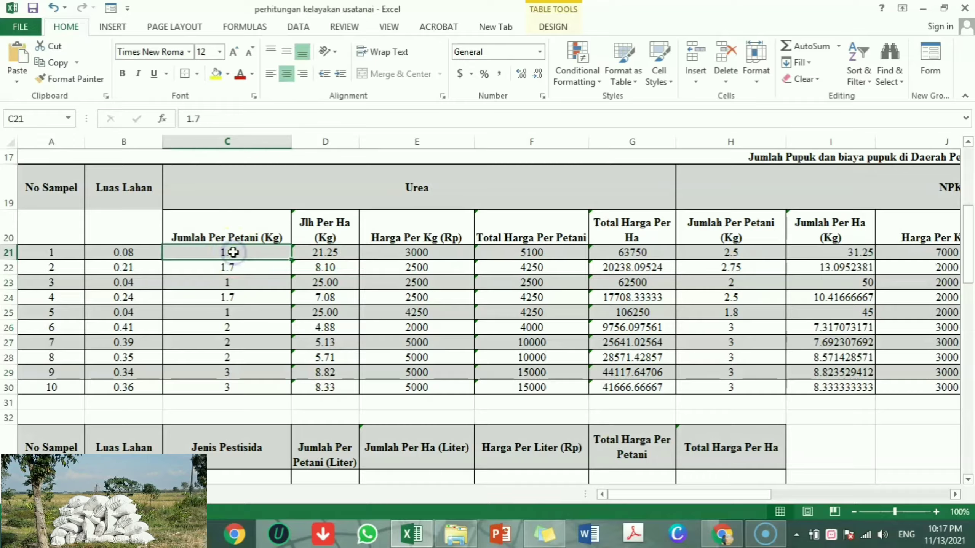
click(243, 251)
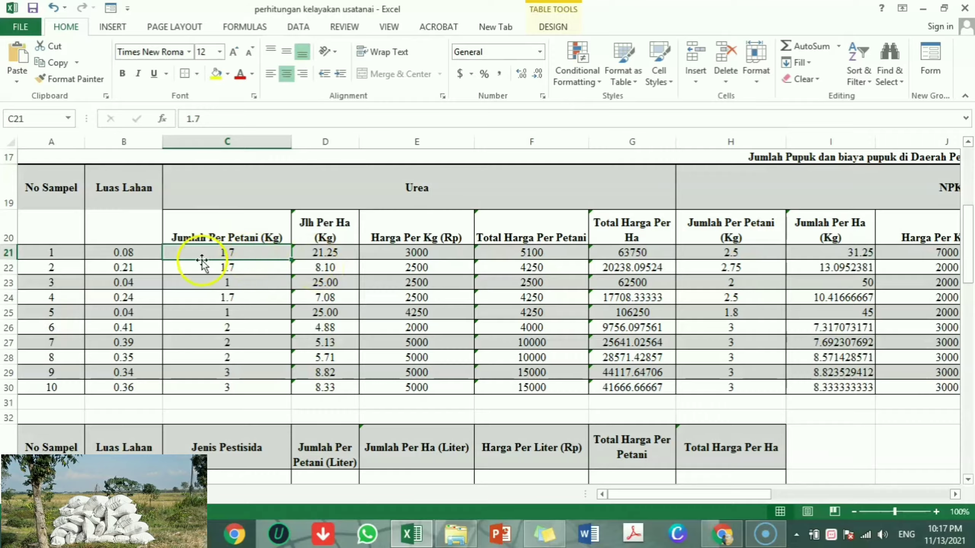
click(227, 253)
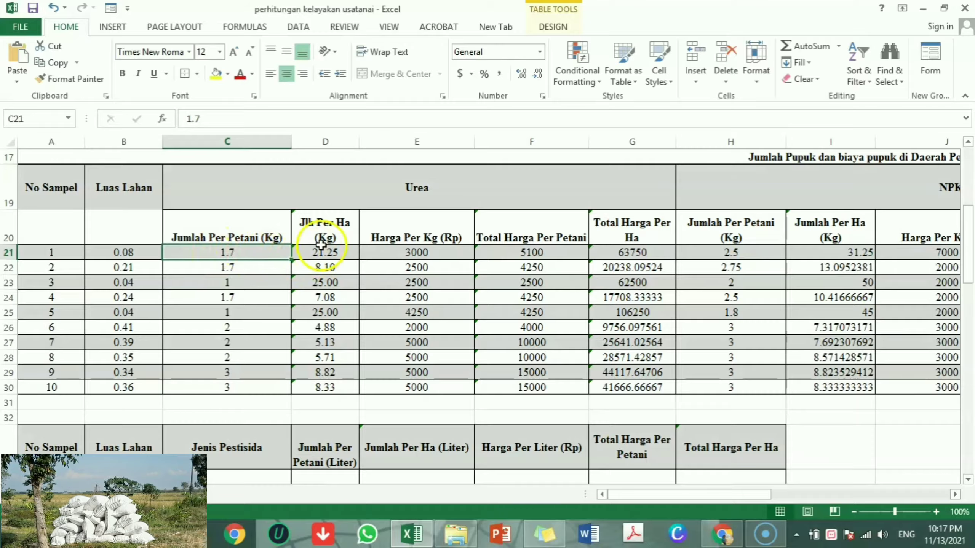
click(325, 254)
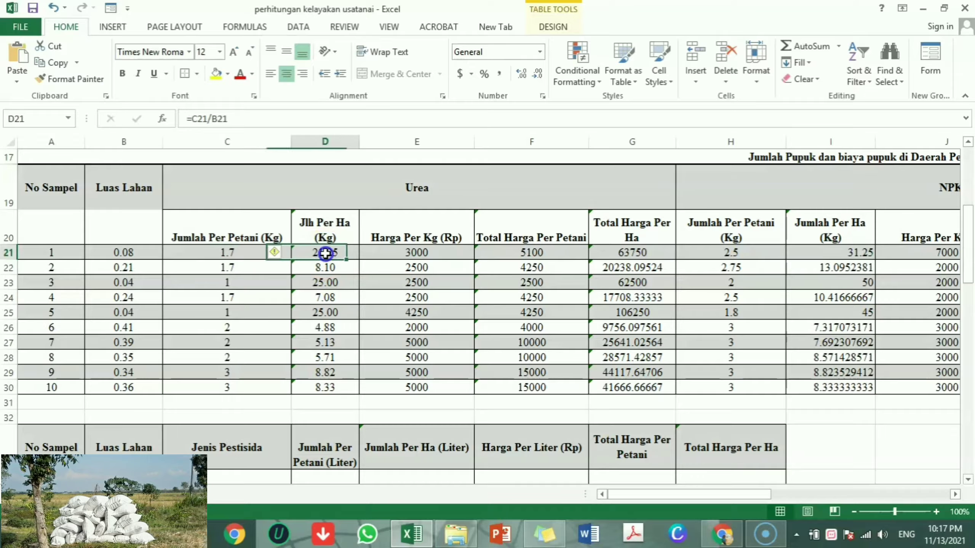
double_click(326, 254)
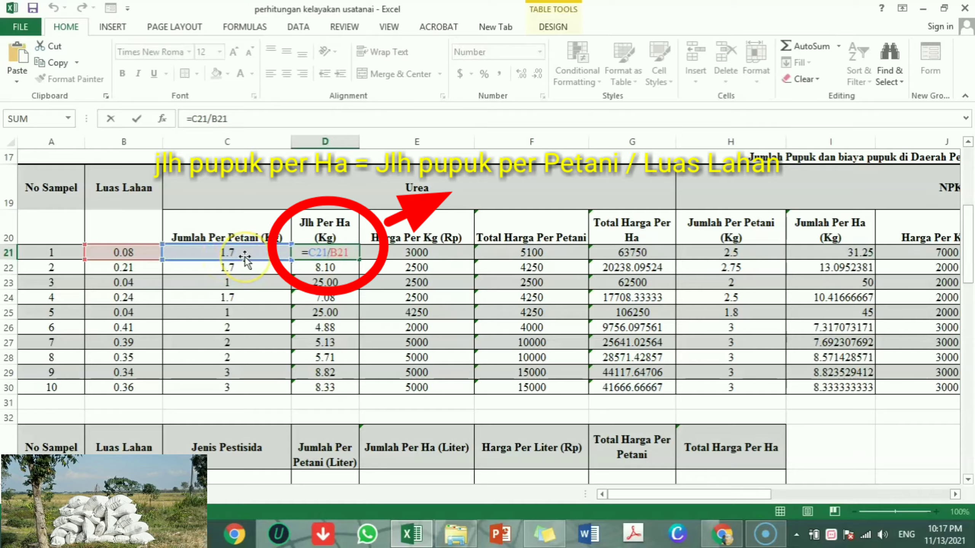
key(Return)
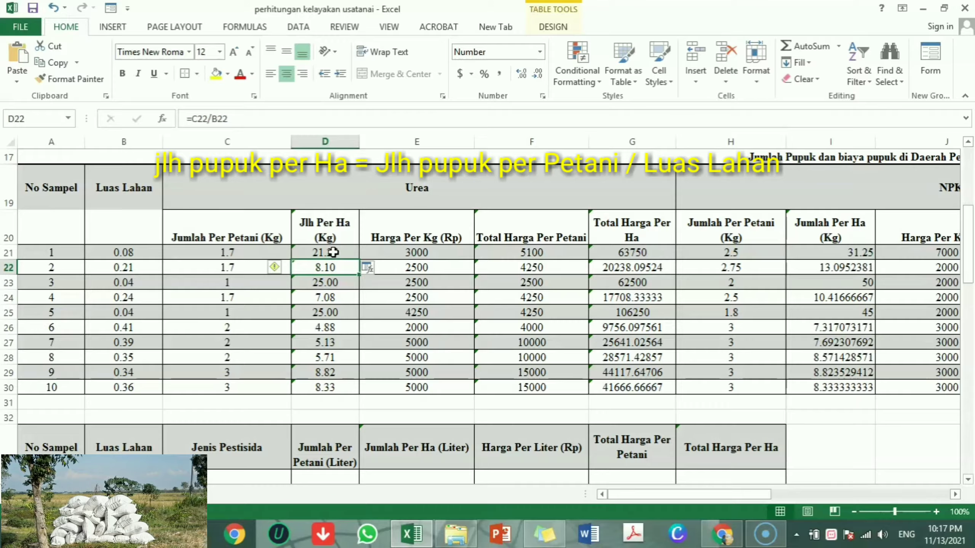
click(333, 250)
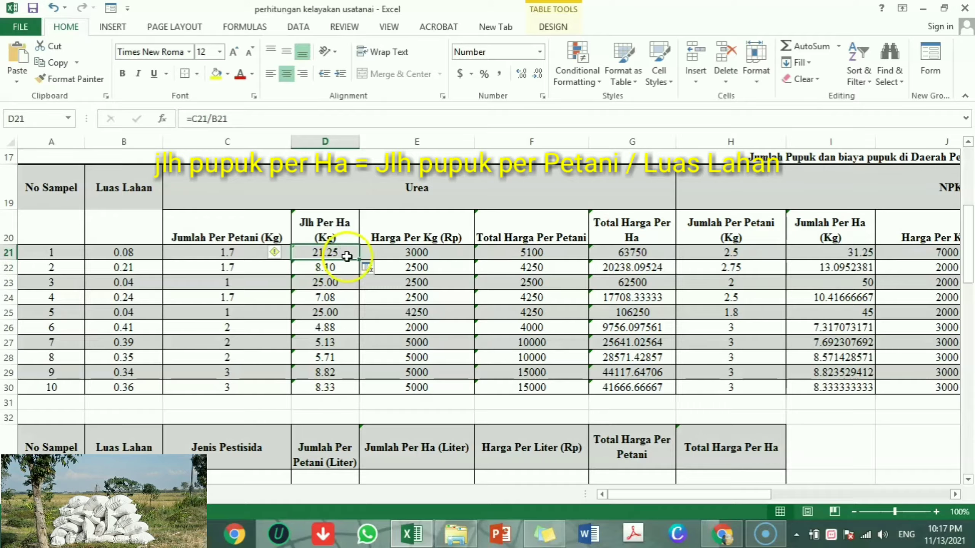
drag(359, 262, 352, 393)
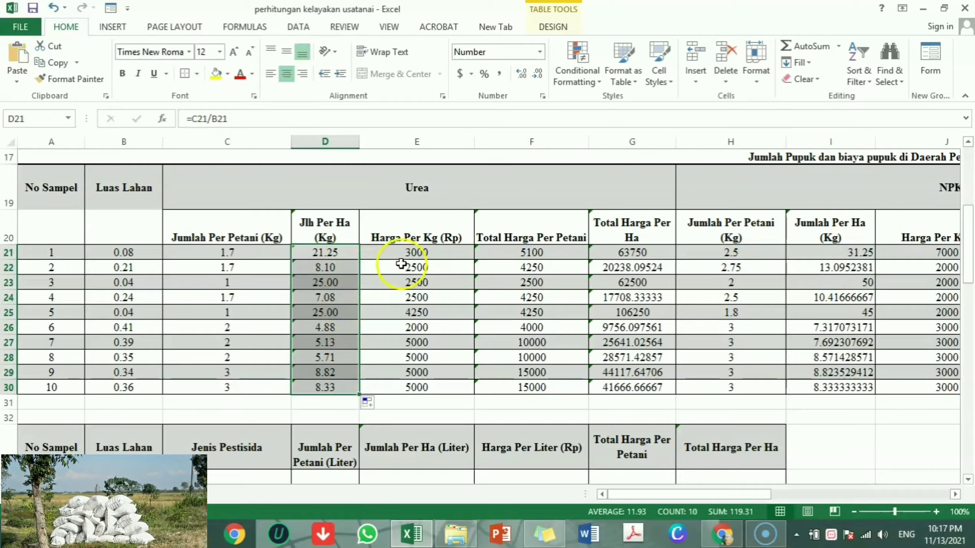
Step: Examine the Urea Harga Per Kg entry in E21 and the cells referenced by the Total Harga Per Petani formula in F21
click(413, 255)
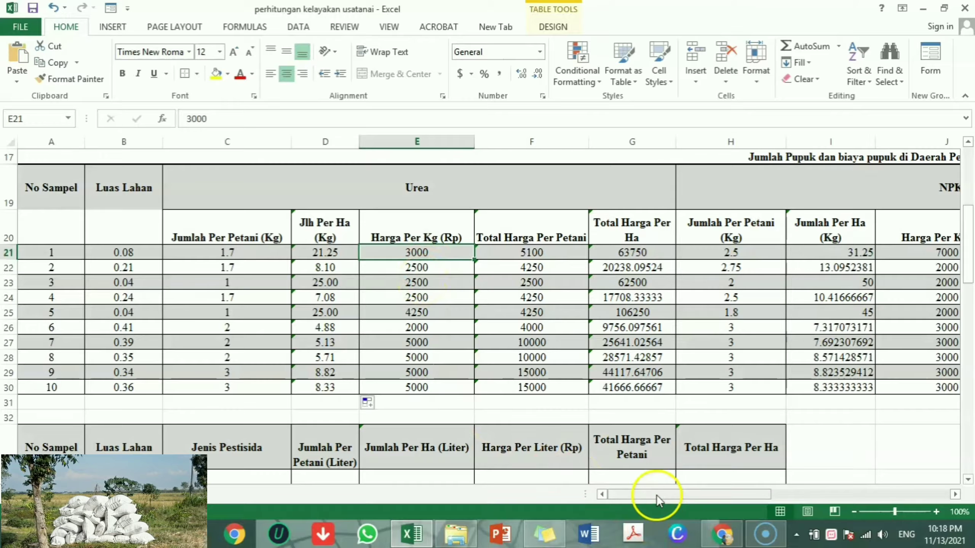
drag(656, 499, 676, 495)
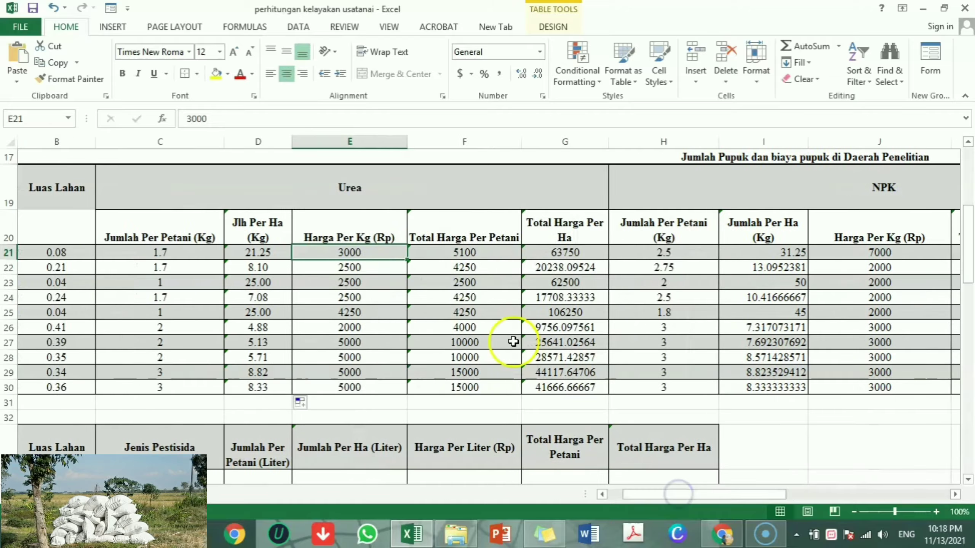
click(475, 252)
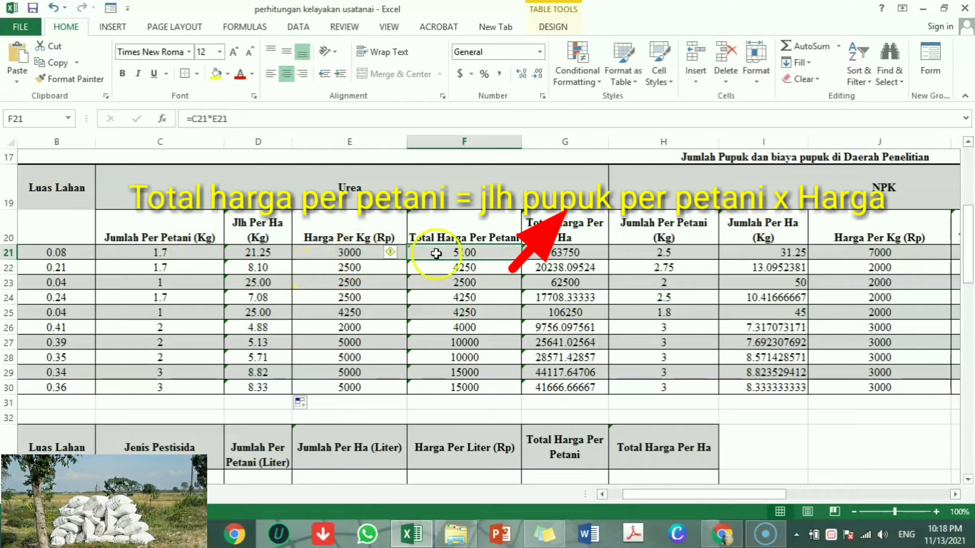
double_click(461, 252)
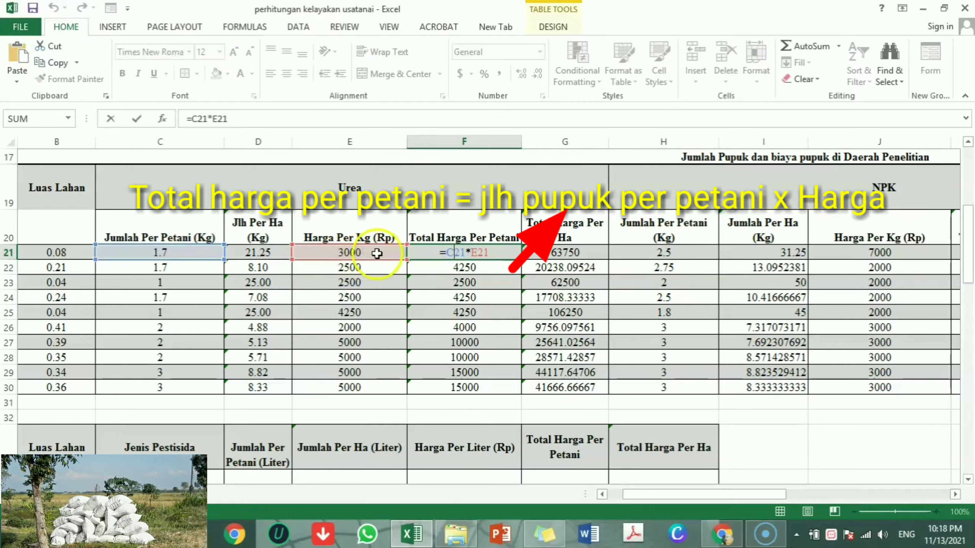
key(Return)
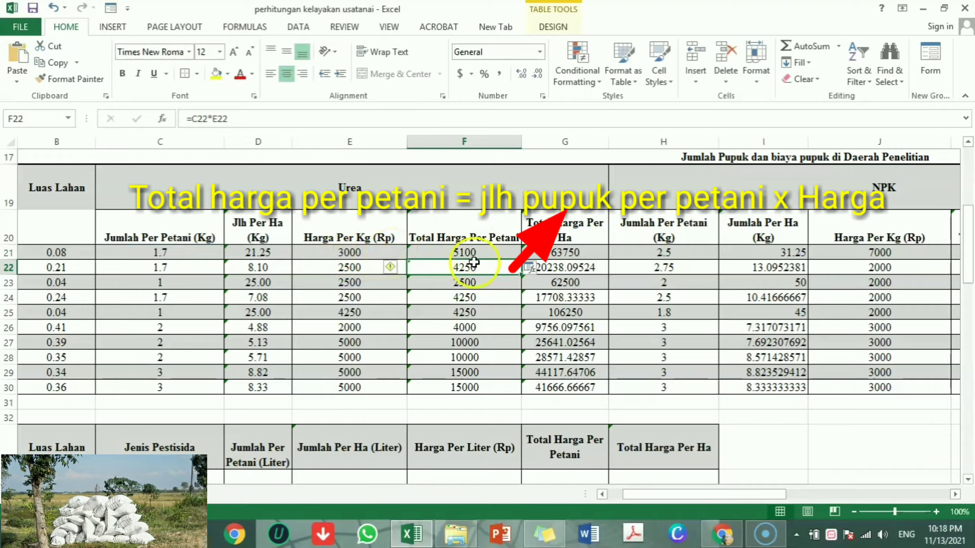
Step: Inspect which cells the Urea Total Harga Per Ha formula in G21 multiplies, leaving the formula as it is
click(564, 251)
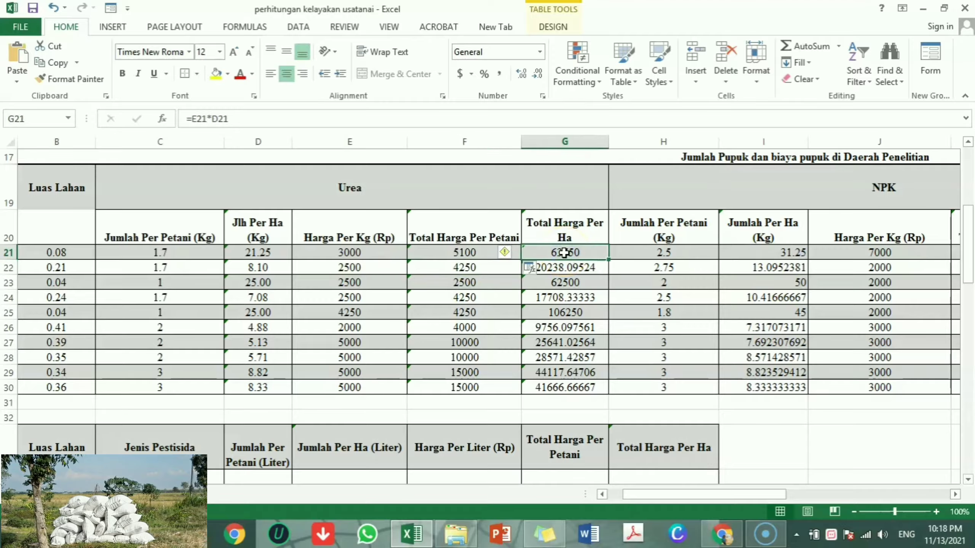
double_click(563, 253)
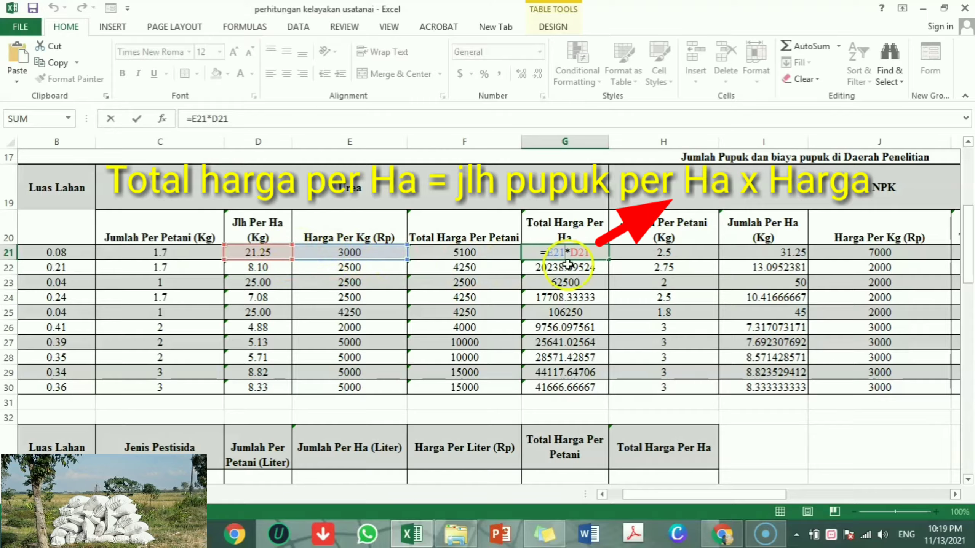
key(Return)
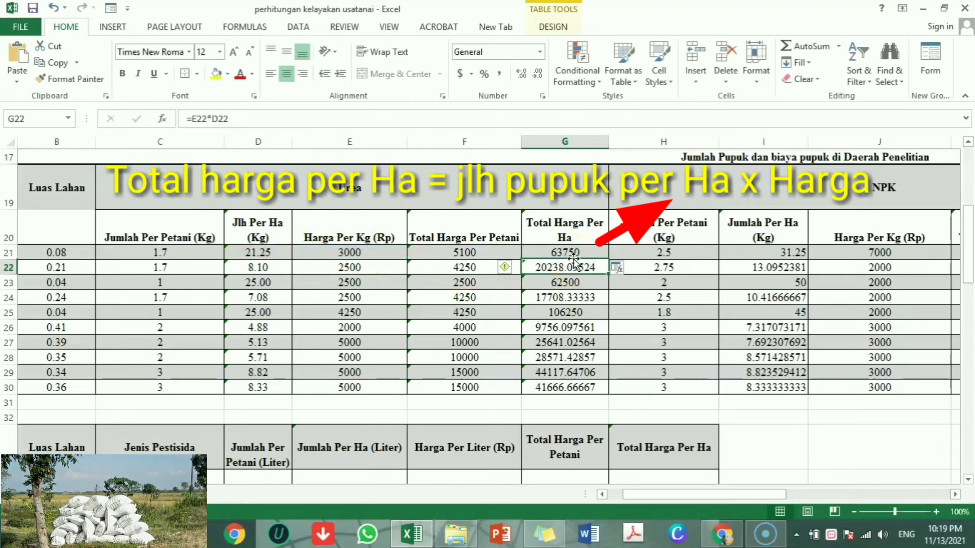
click(574, 252)
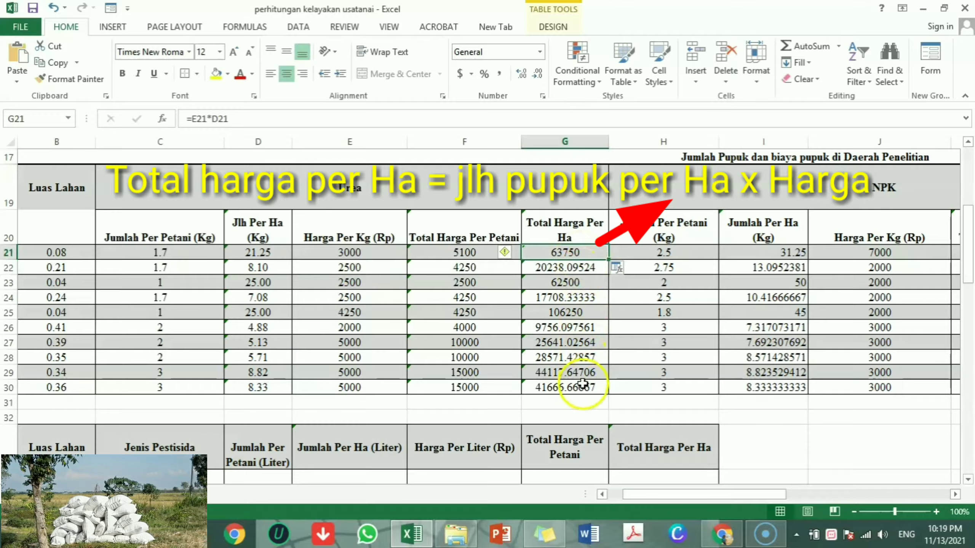
Step: Check the NPK Jumlah Per Petani entry in H21 and trace the Jumlah Per Ha formula in I21 back to its source cells
drag(730, 495, 791, 491)
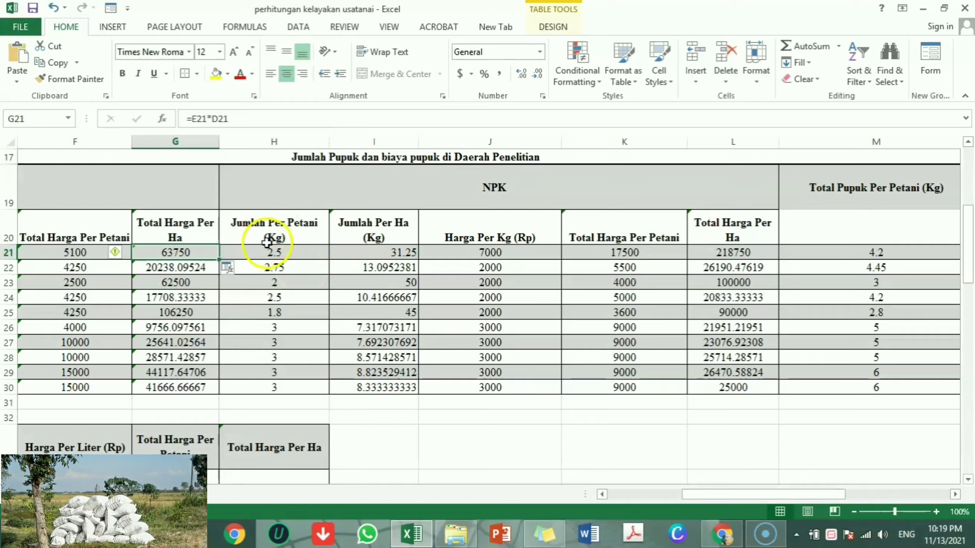
click(298, 253)
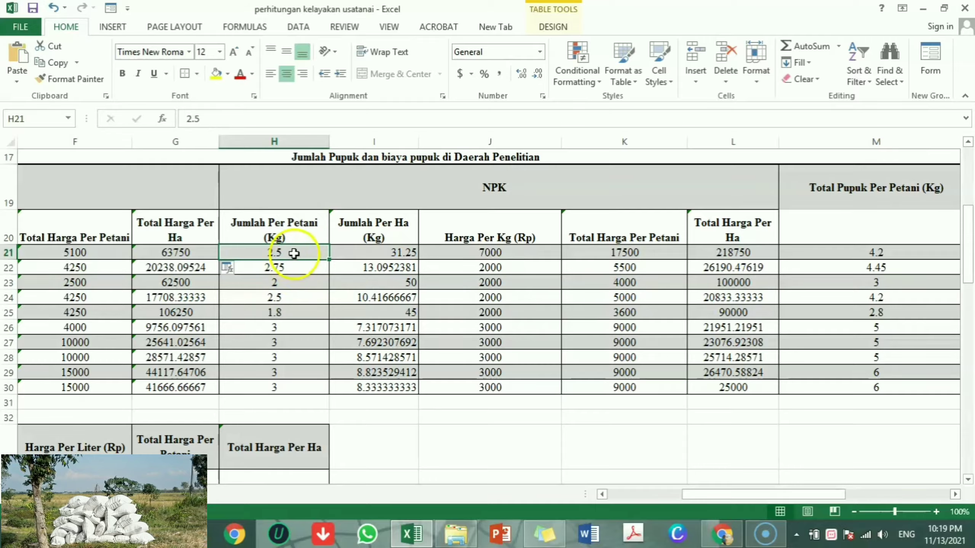
click(398, 255)
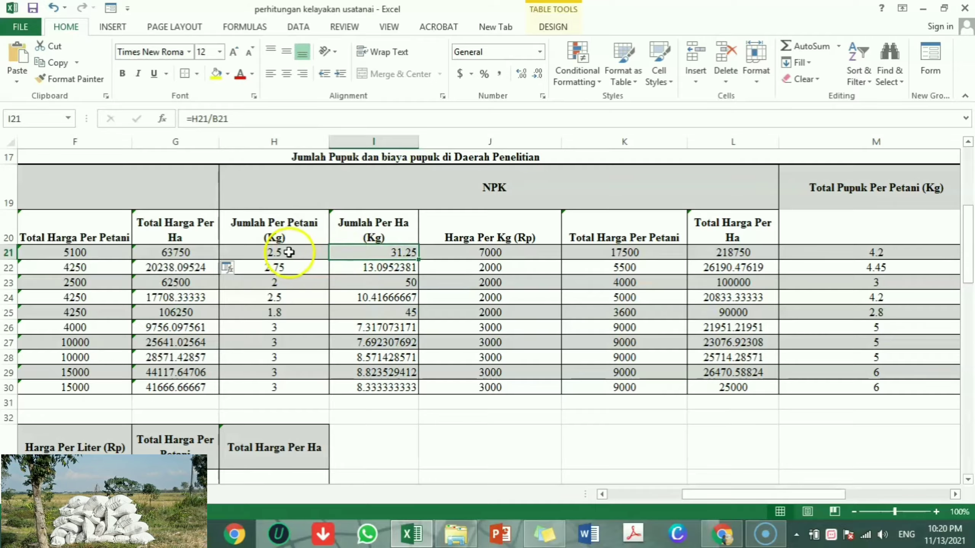
double_click(390, 254)
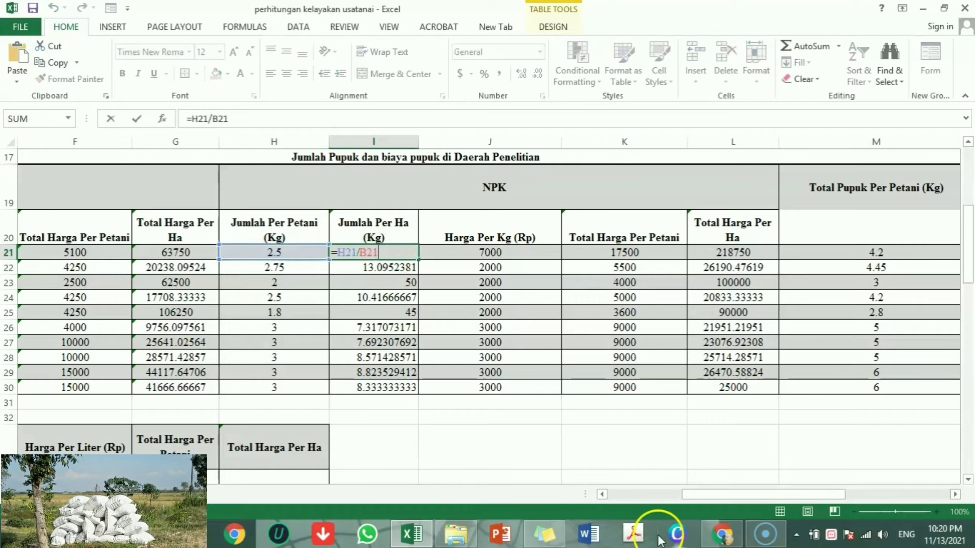
drag(725, 496, 644, 496)
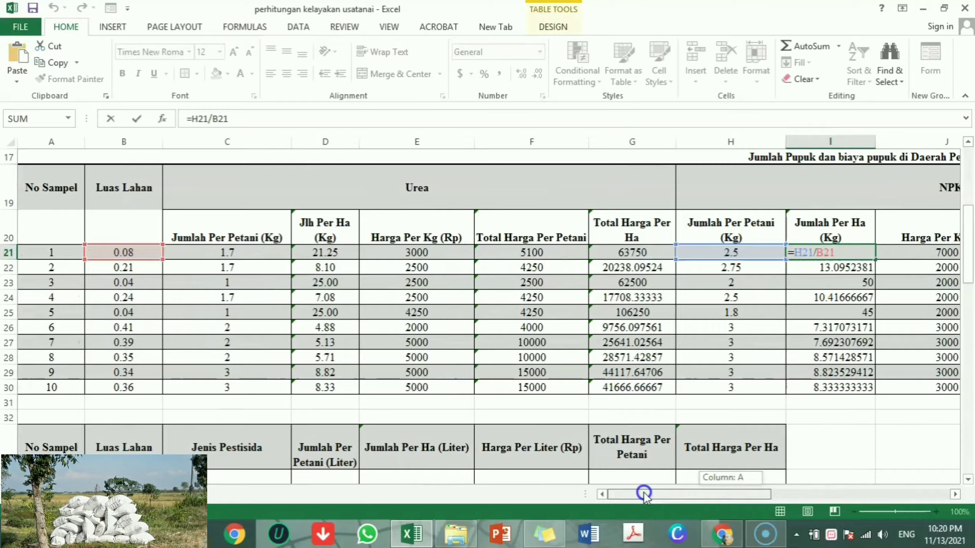
drag(644, 496, 703, 496)
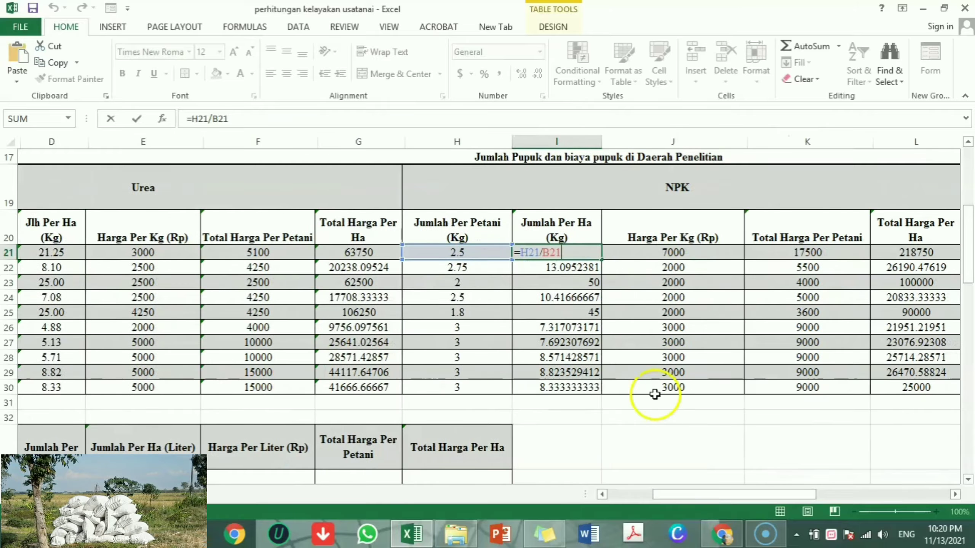
key(Return)
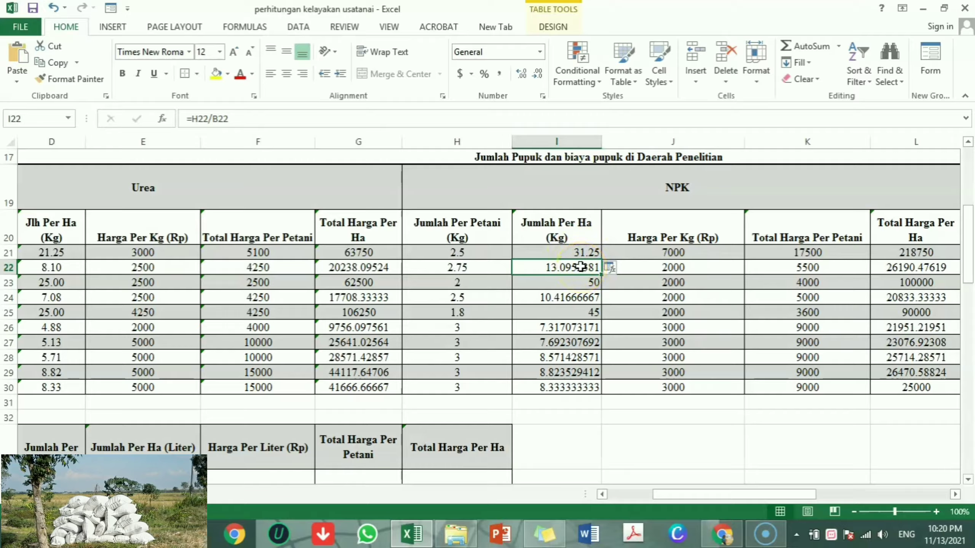
click(584, 254)
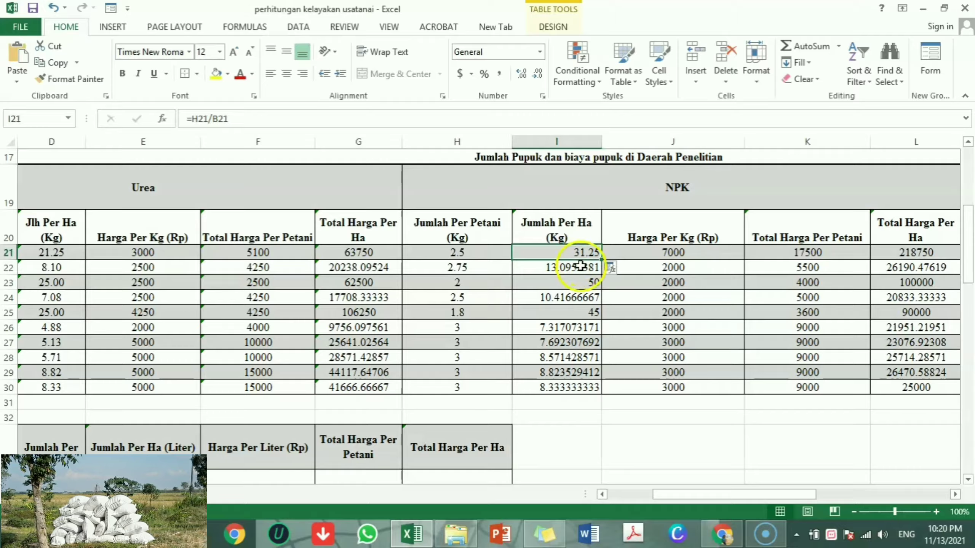
Step: Trace the second sample's NPK Jumlah Per Ha formula in I22 back to its fertilizer amount and Luas Lahan cells
click(580, 268)
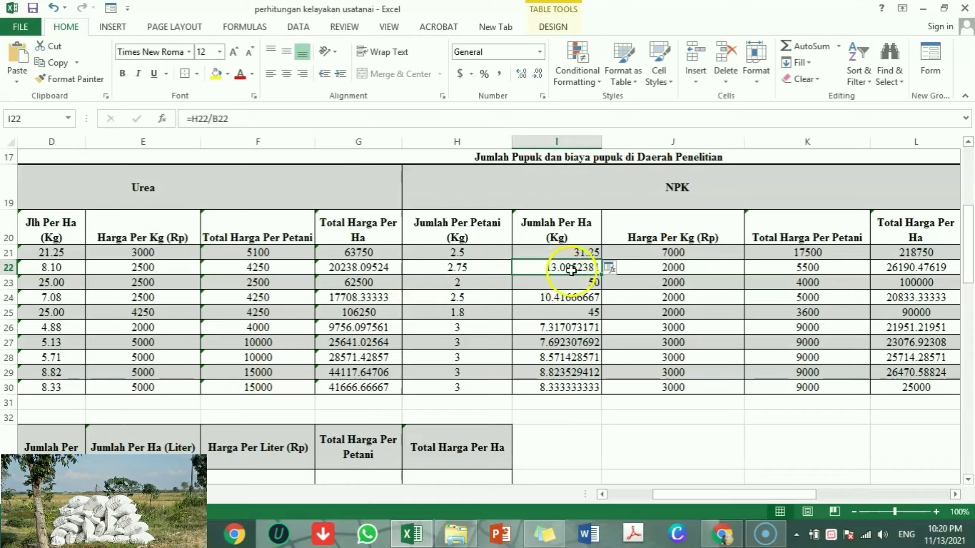
double_click(568, 268)
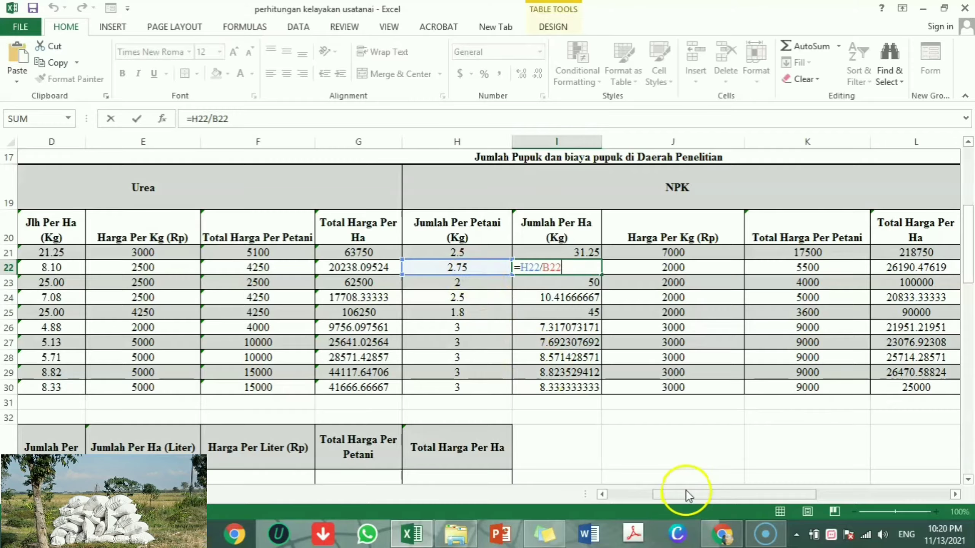
drag(686, 494, 637, 499)
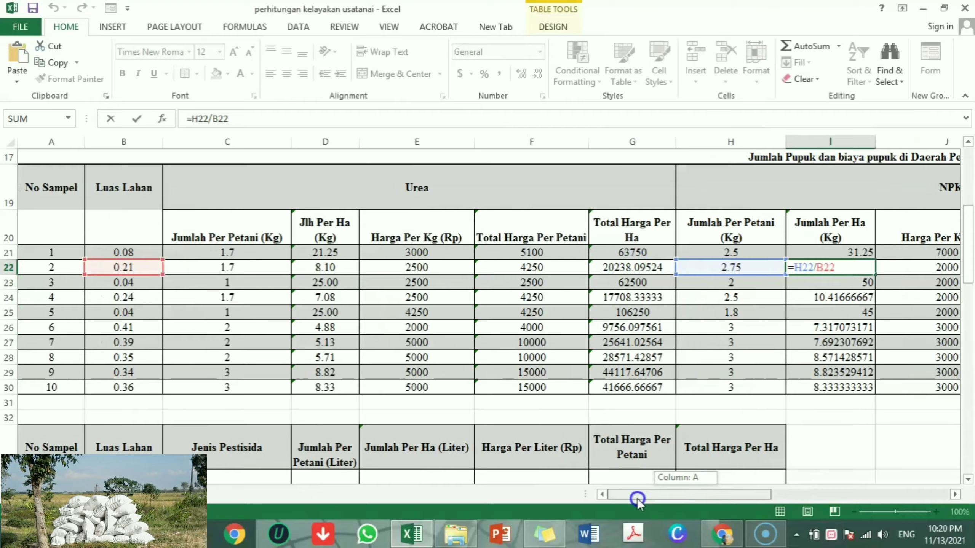
drag(637, 498, 688, 501)
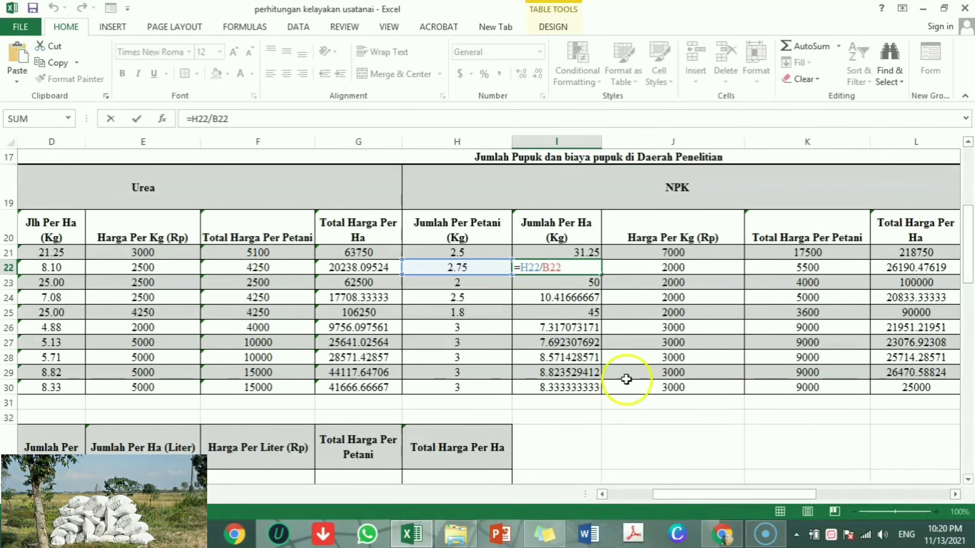
key(Return)
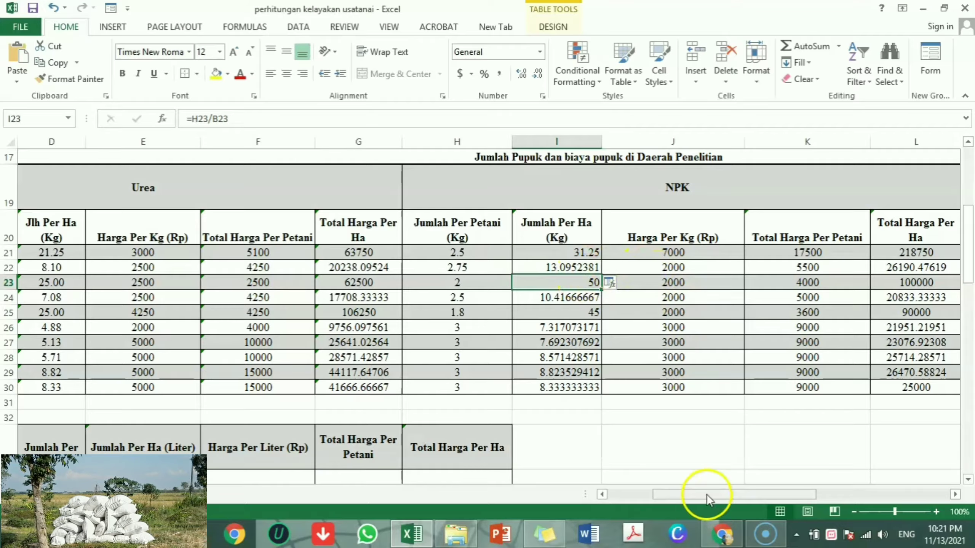
Step: Review the NPK Total Harga Per Petani formula in K21 and the Total Harga Per Ha formula in L21
drag(707, 495, 732, 495)
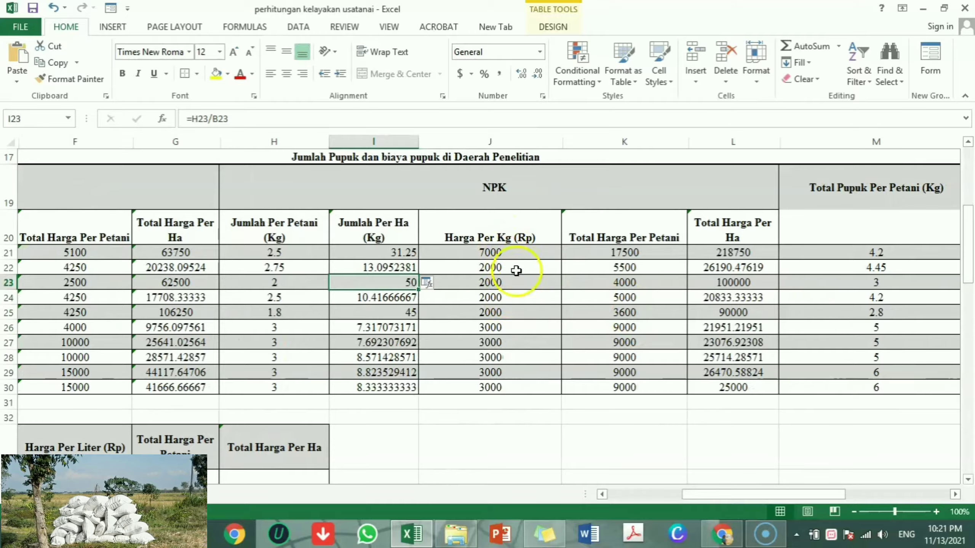
double_click(637, 252)
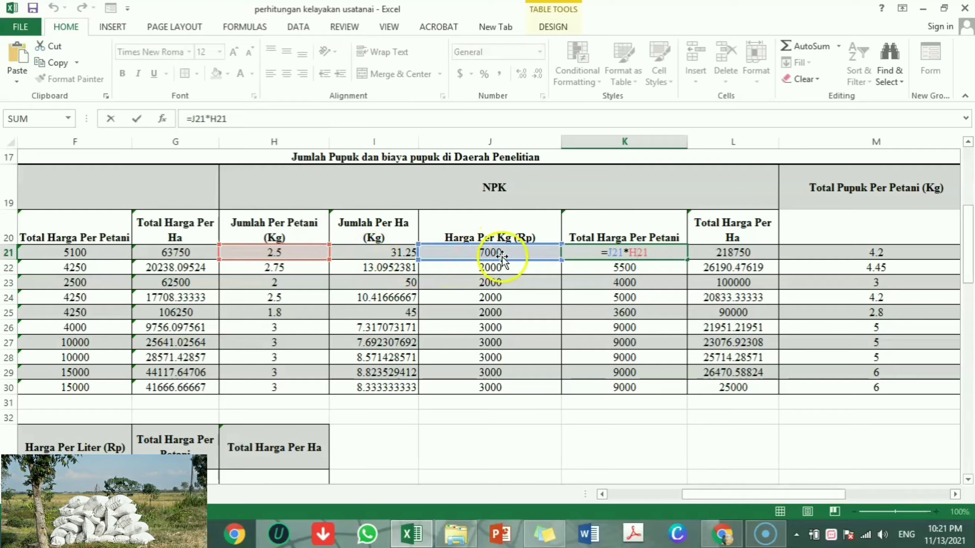
key(Return)
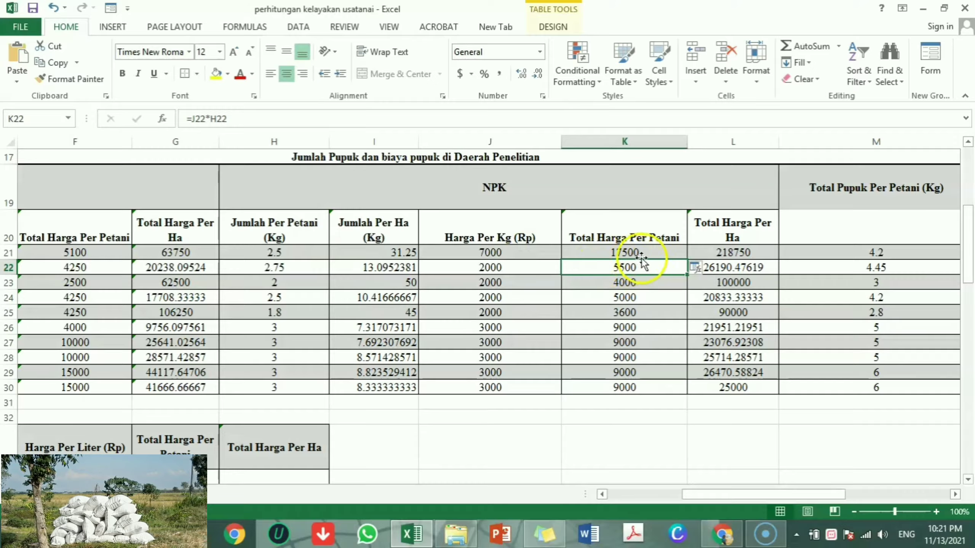
double_click(729, 252)
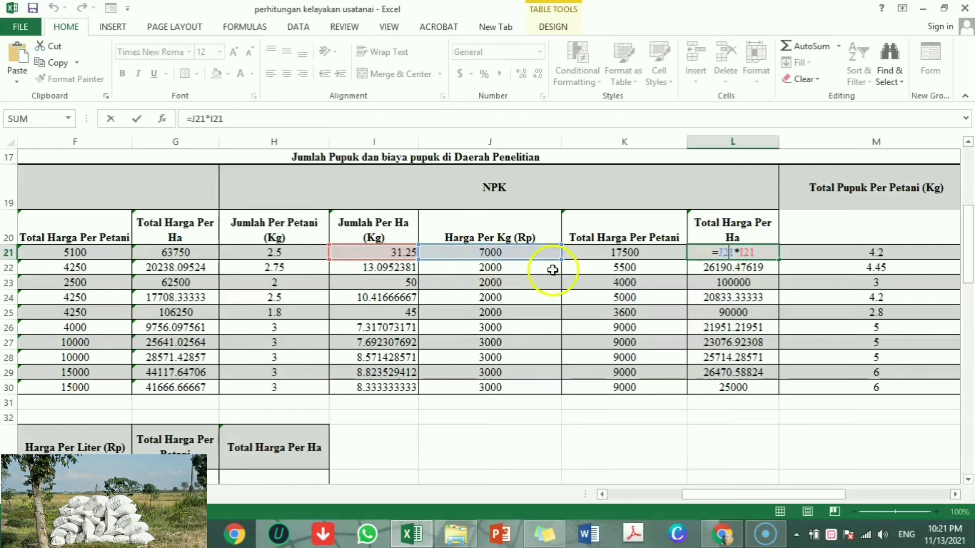
key(Return)
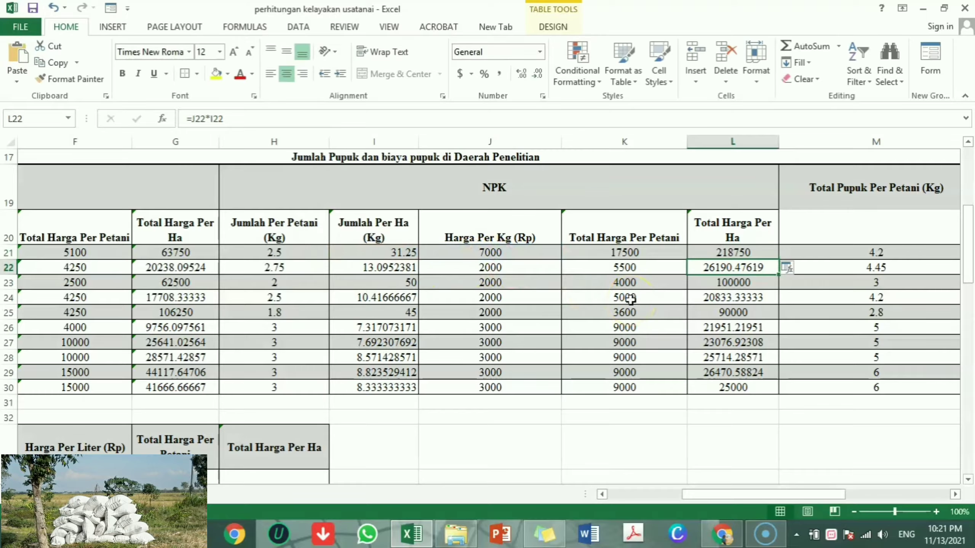
Step: Trace the Total Pupuk Per Petani formula in M21 back to the Urea and NPK Jumlah Per Petani cells it adds
drag(781, 494, 833, 492)
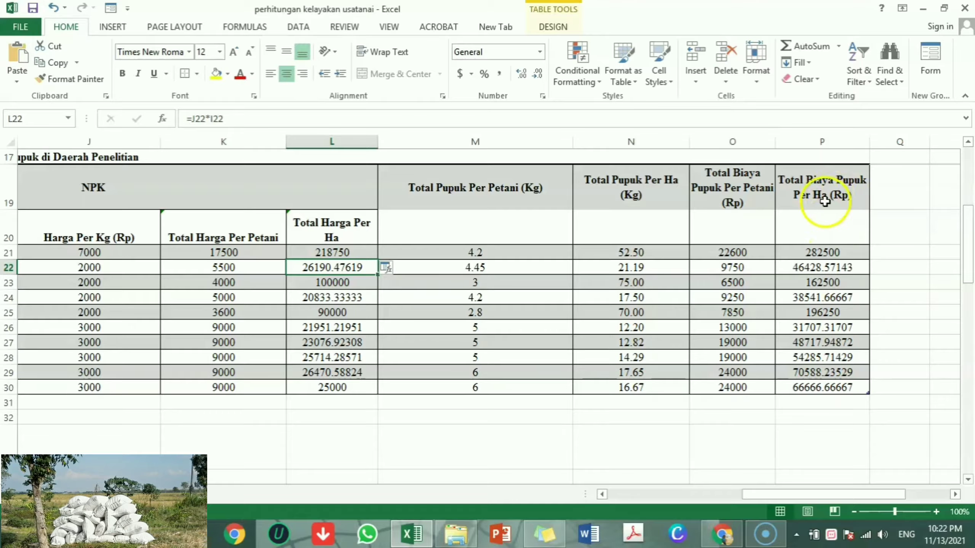
click(515, 258)
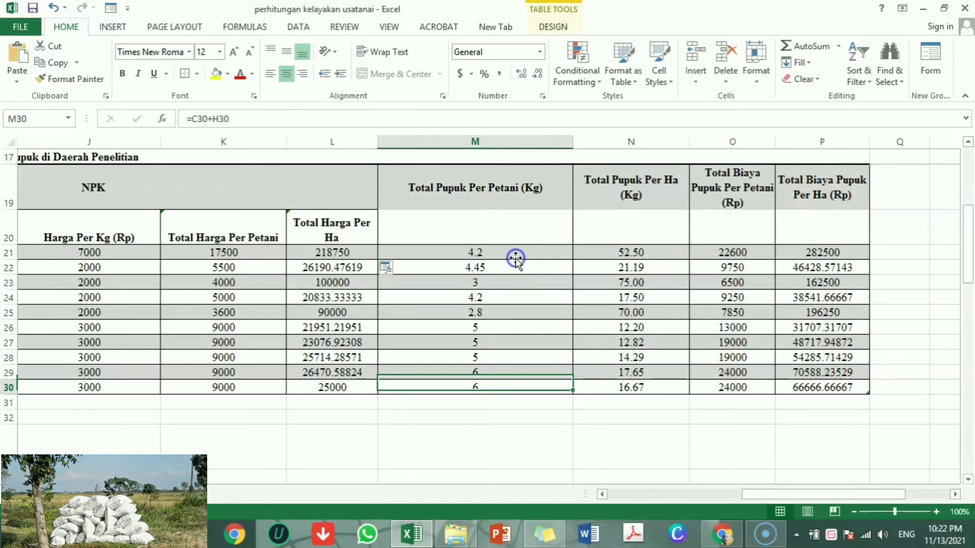
double_click(509, 250)
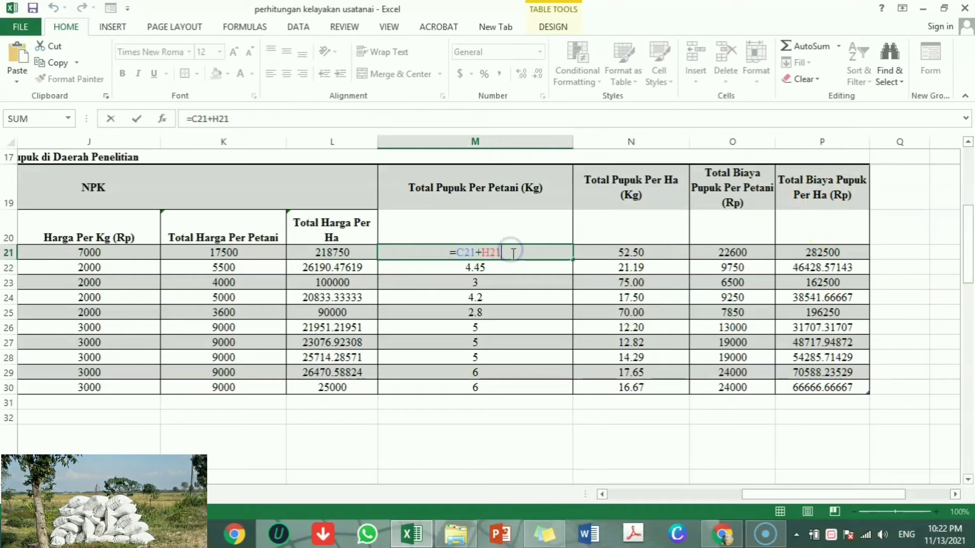
drag(752, 495, 665, 496)
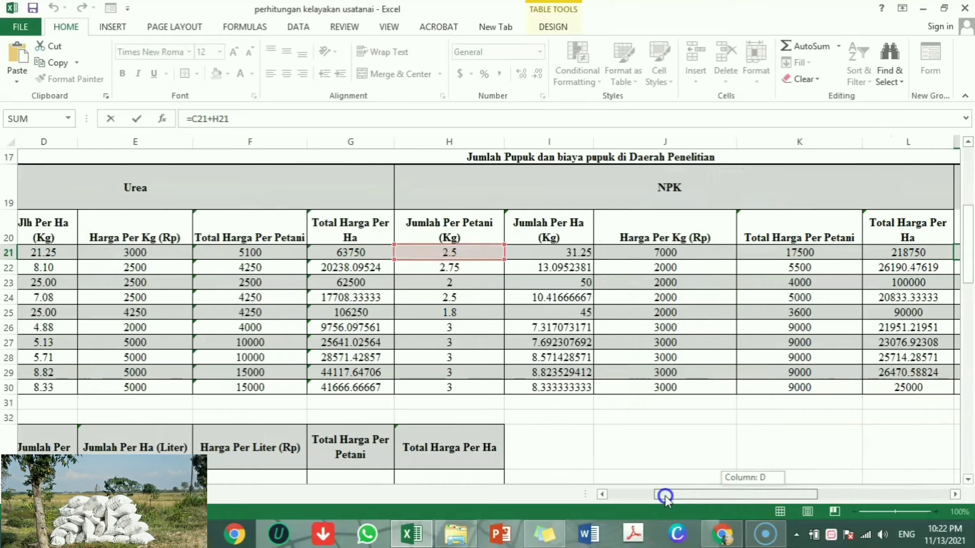
drag(665, 497, 637, 500)
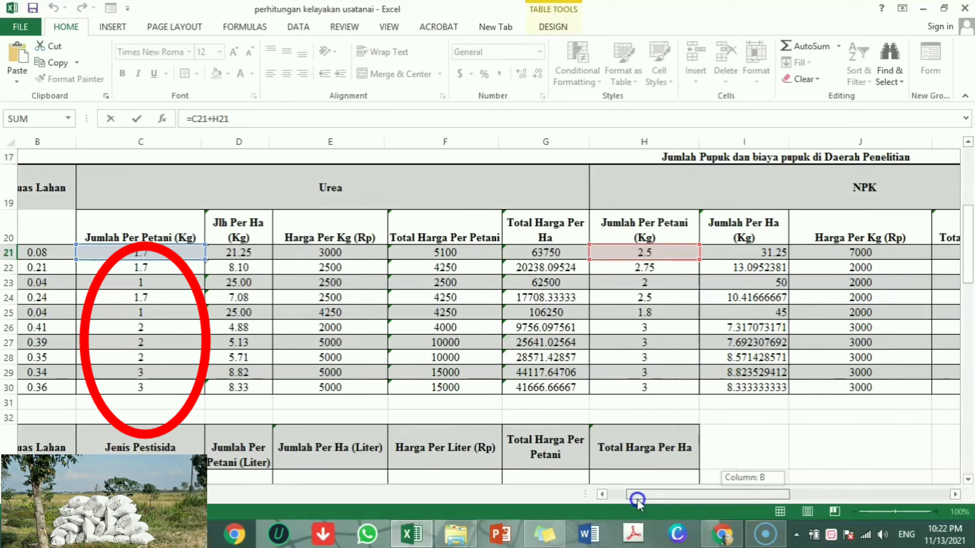
drag(637, 500, 669, 501)
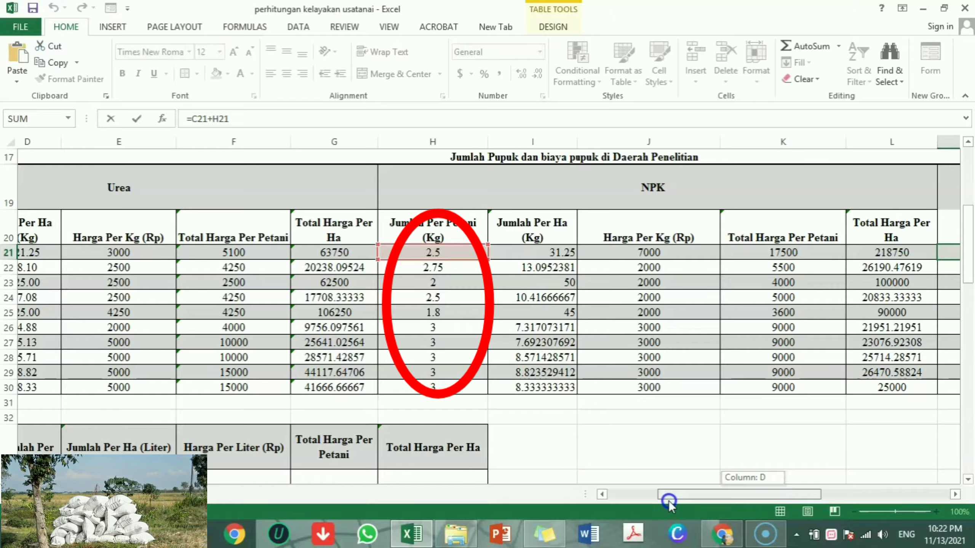
drag(669, 501, 728, 499)
key(Return)
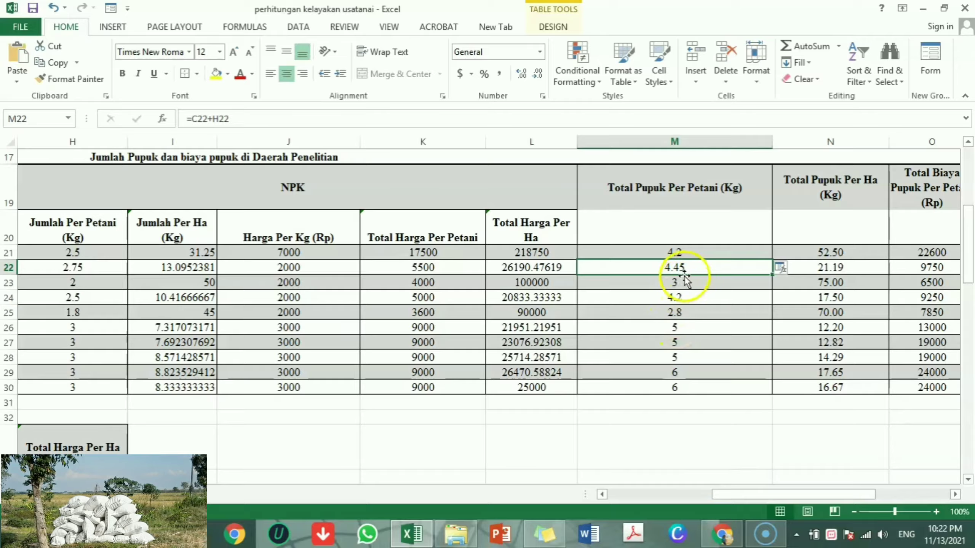
click(685, 252)
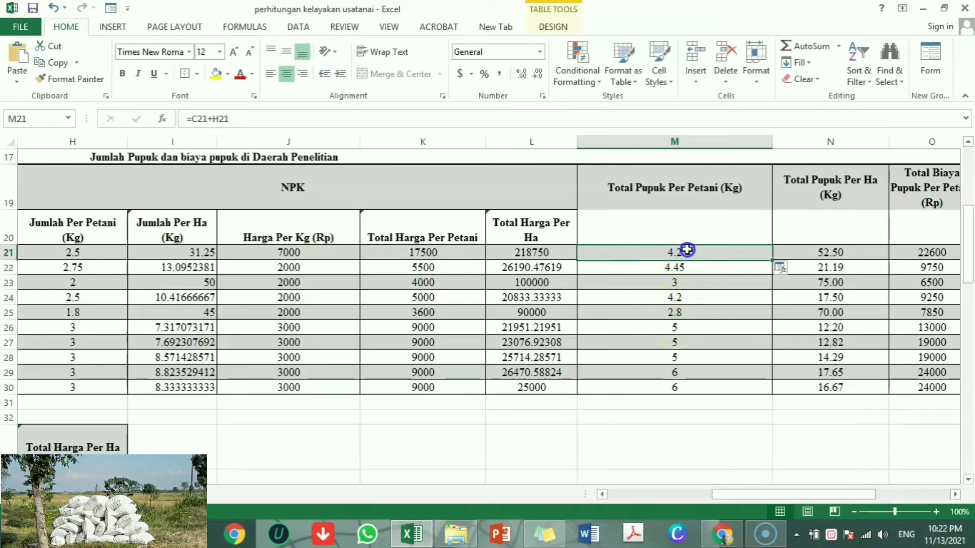
Step: Check the Total Pupuk Per Ha formula in N21 against the Urea and NPK per-hectare amount columns
click(814, 253)
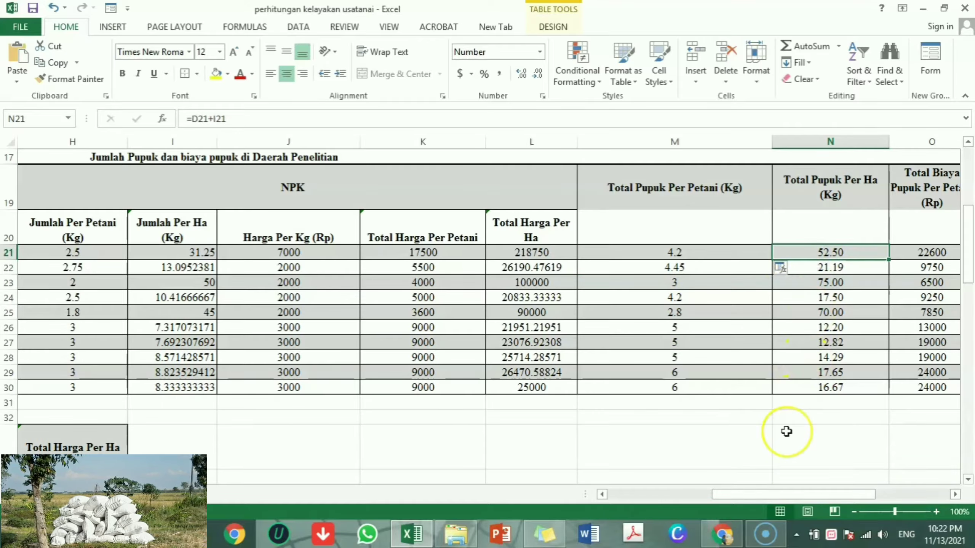
drag(782, 492, 671, 491)
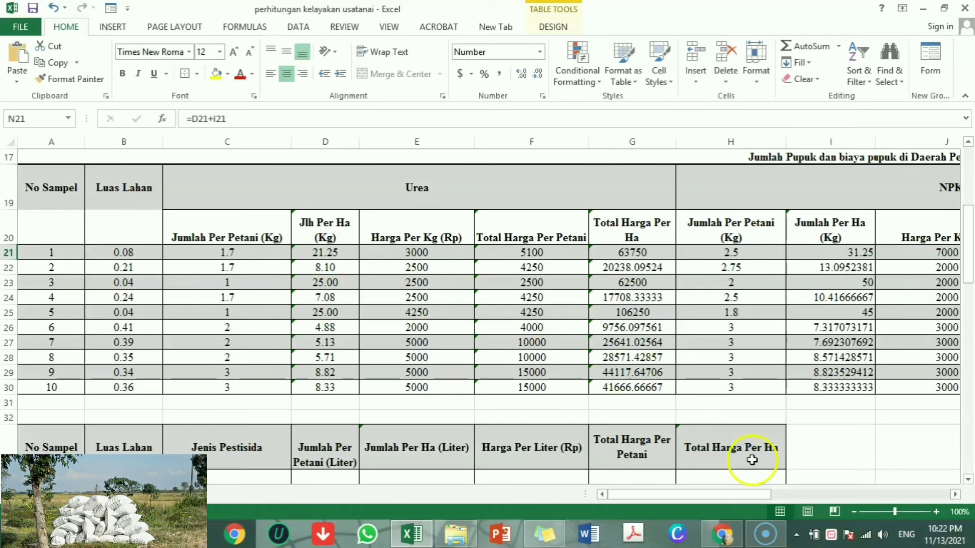
drag(766, 495, 832, 496)
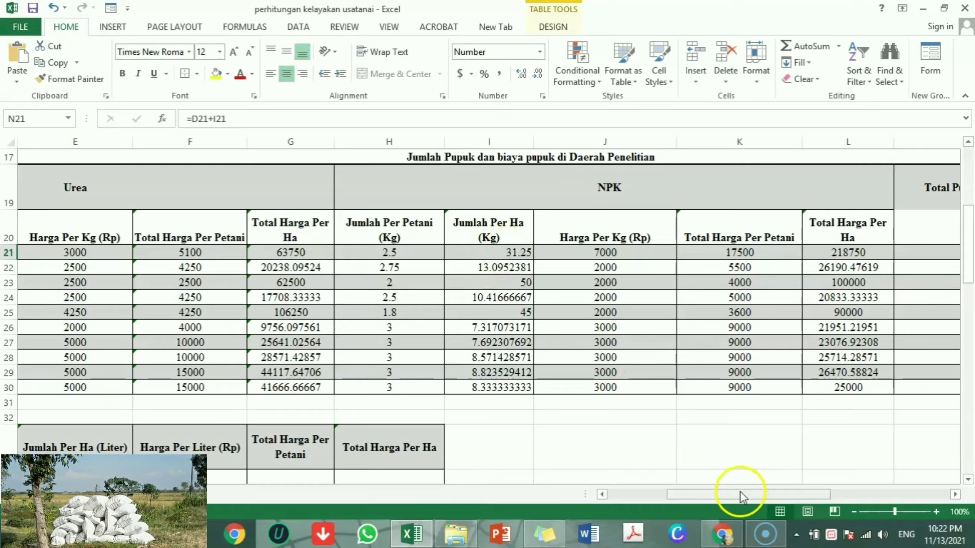
drag(739, 497, 816, 492)
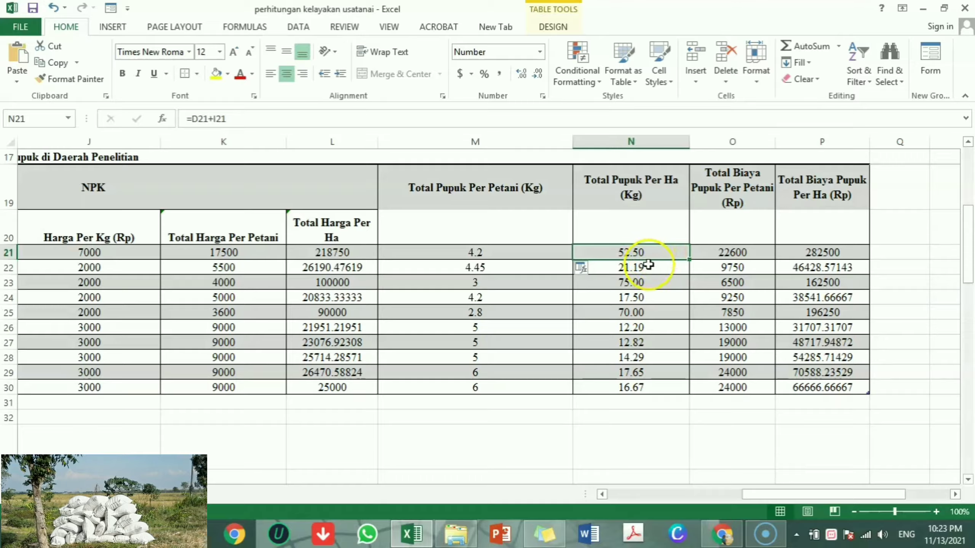
Step: Trace the Total Biaya Pupuk Per Petani formula in O21 back to the Urea and NPK Total Harga Per Petani cells
double_click(726, 253)
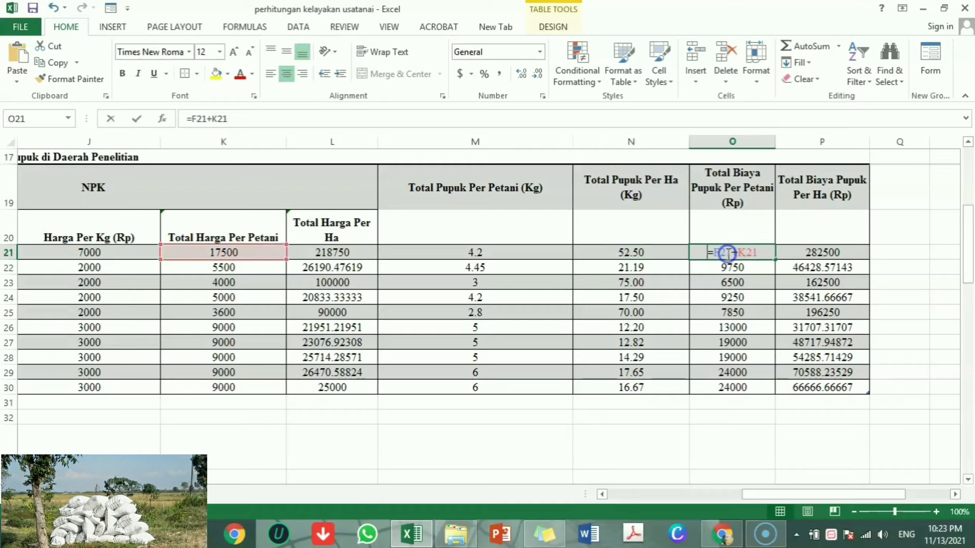
drag(751, 495, 641, 491)
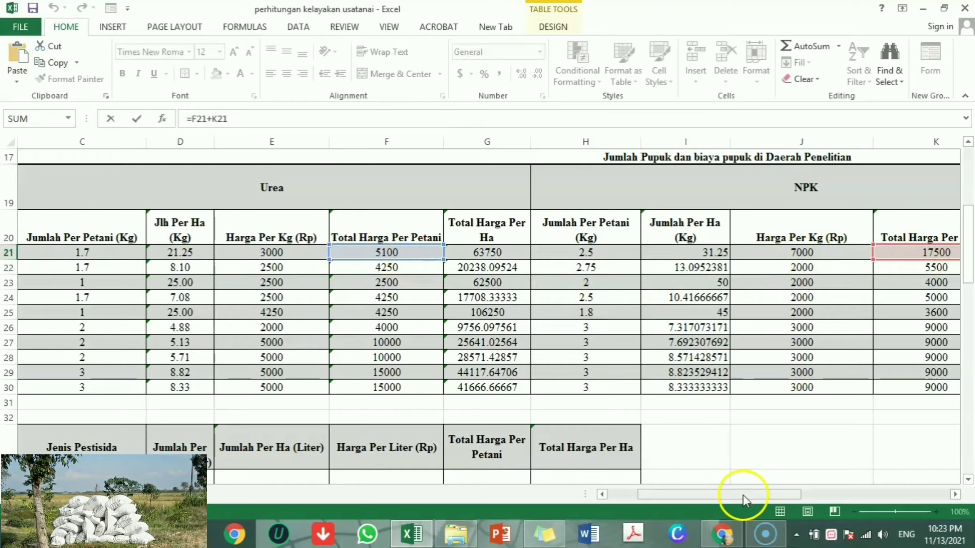
drag(741, 495, 849, 488)
key(Return)
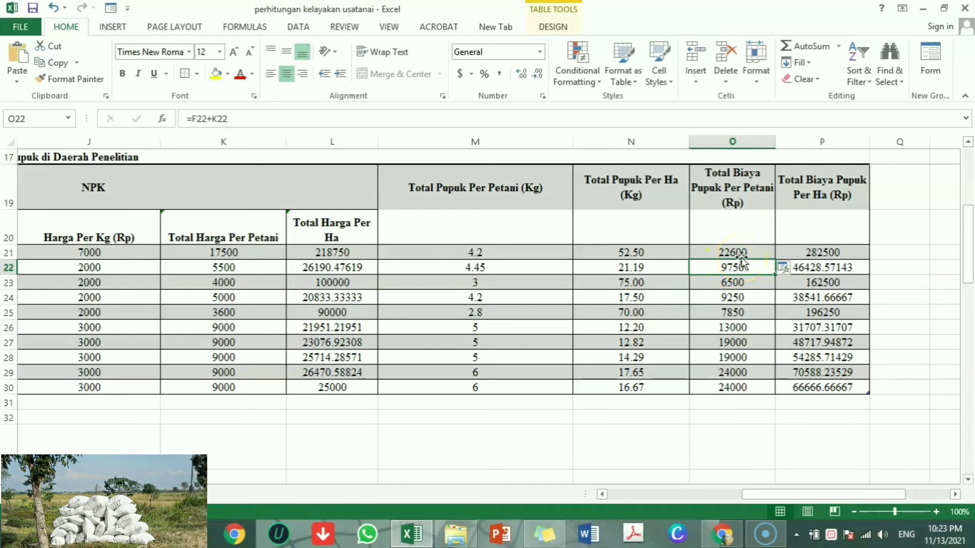
Step: Trace the Total Biaya Pupuk Per Ha formula in P21 back to the Urea and NPK Total Harga Per Ha cells
click(825, 253)
double_click(826, 253)
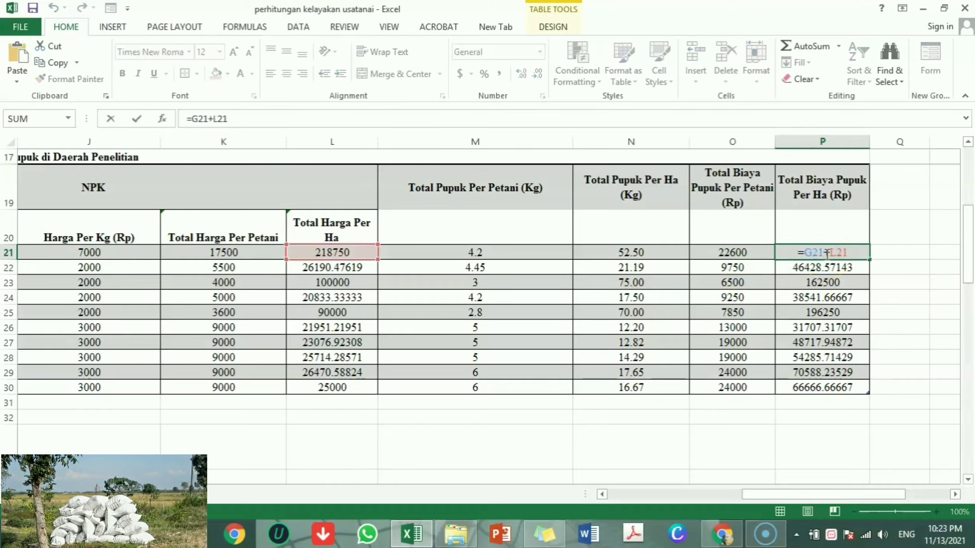
drag(809, 495, 724, 495)
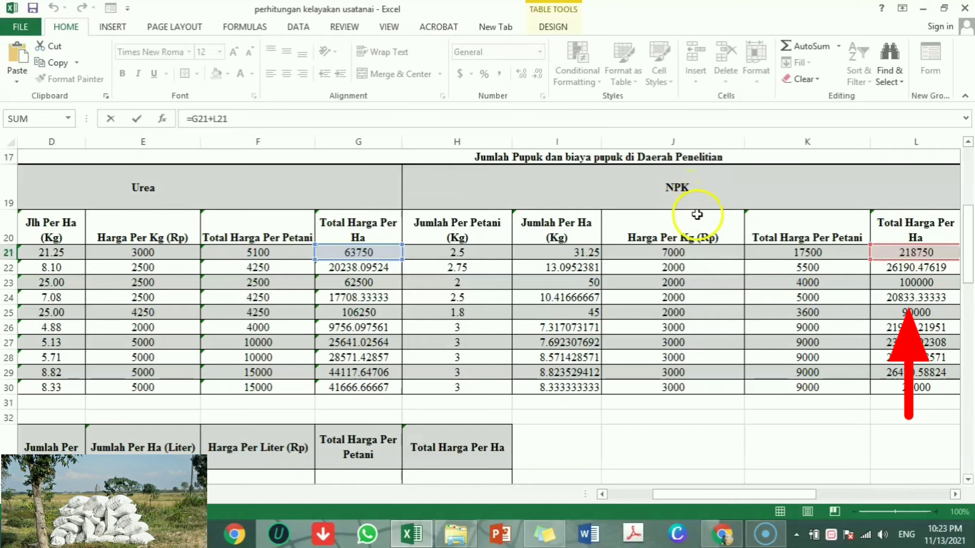
drag(719, 496, 894, 483)
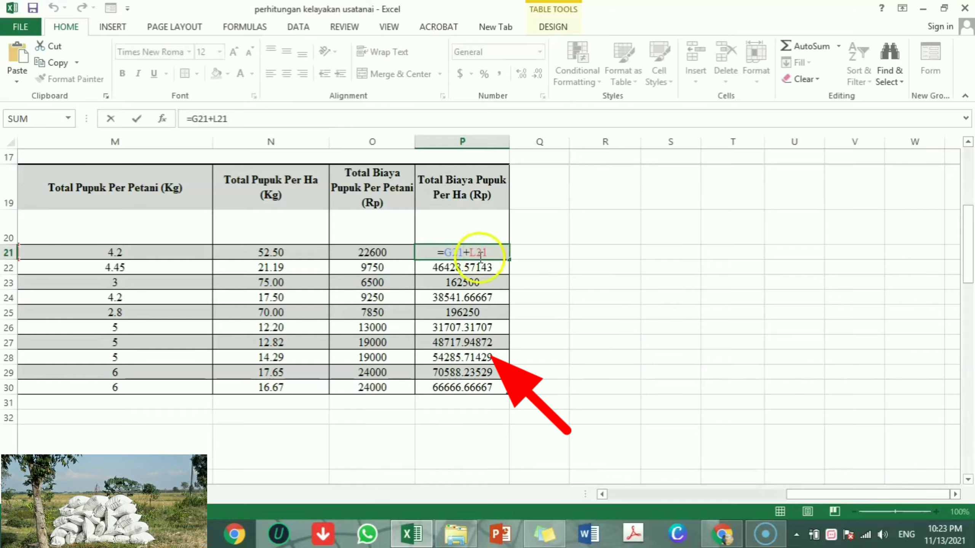
key(Return)
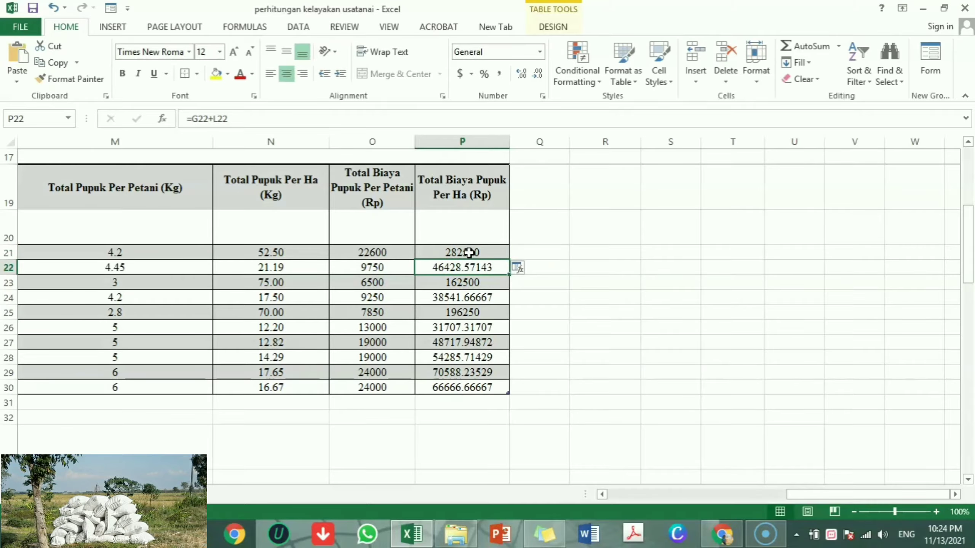
Step: Fill the Total Biaya Pupuk Per Ha formula from P21 down through P30 for all samples
click(469, 253)
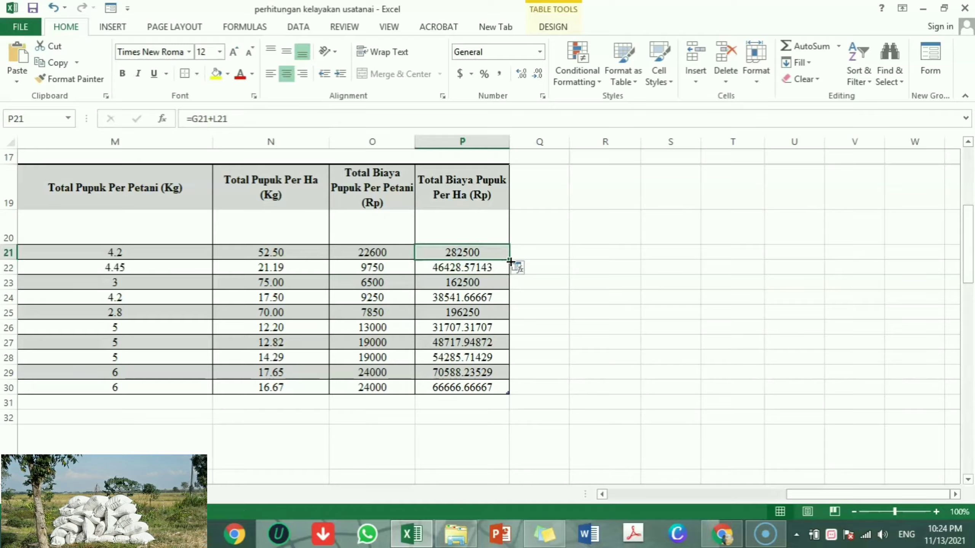
drag(509, 260, 496, 394)
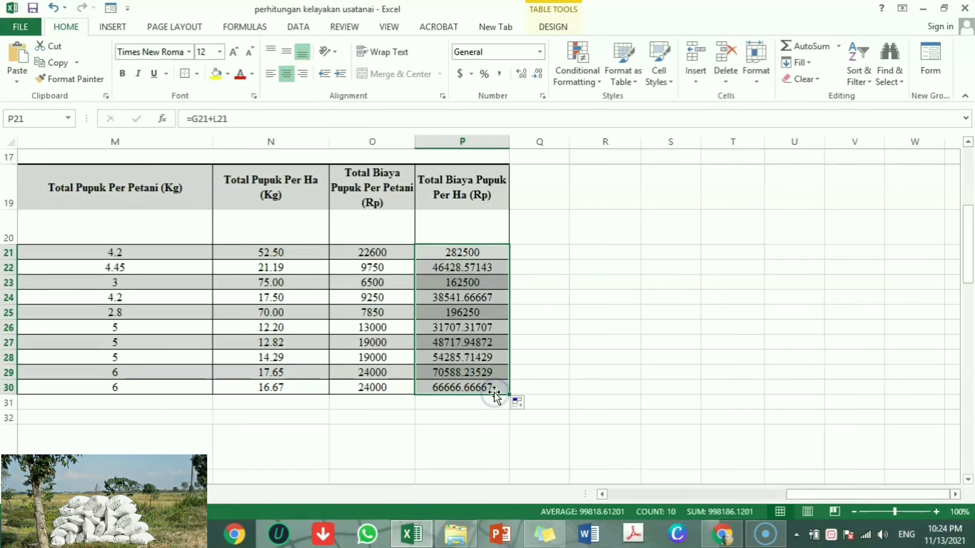
click(591, 447)
Step: In the pesticide table, trace the second sample's Jumlah Per Ha formula in E36 to its liter amount and Luas Lahan cells
click(101, 188)
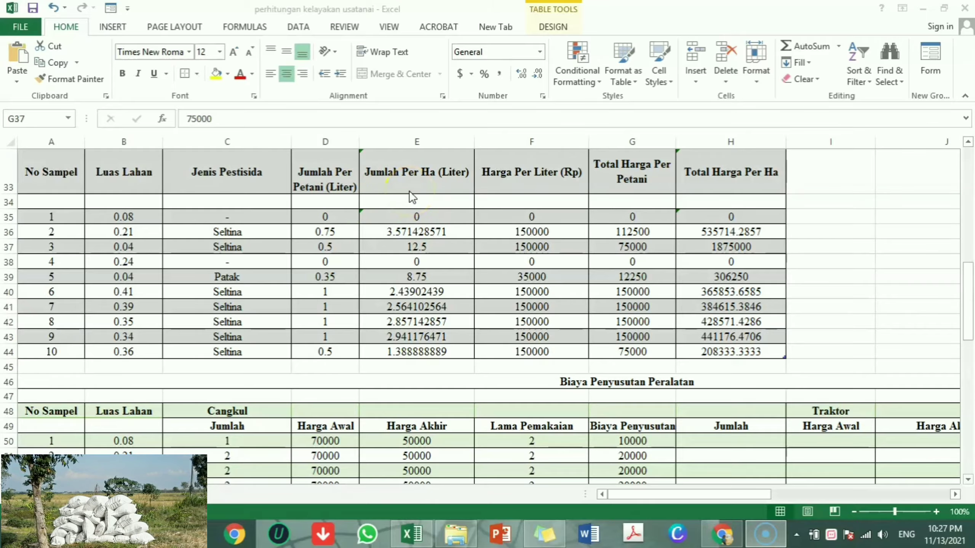
click(419, 231)
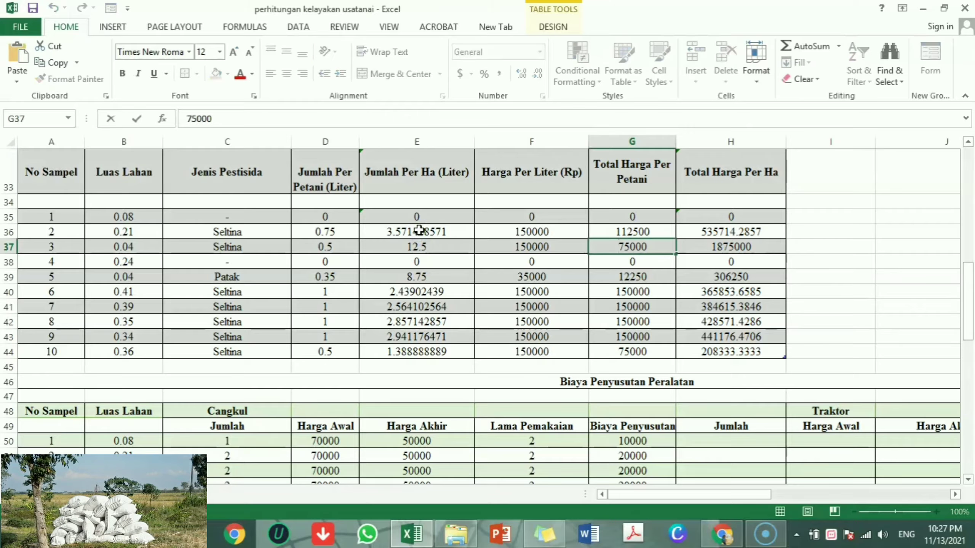
double_click(419, 231)
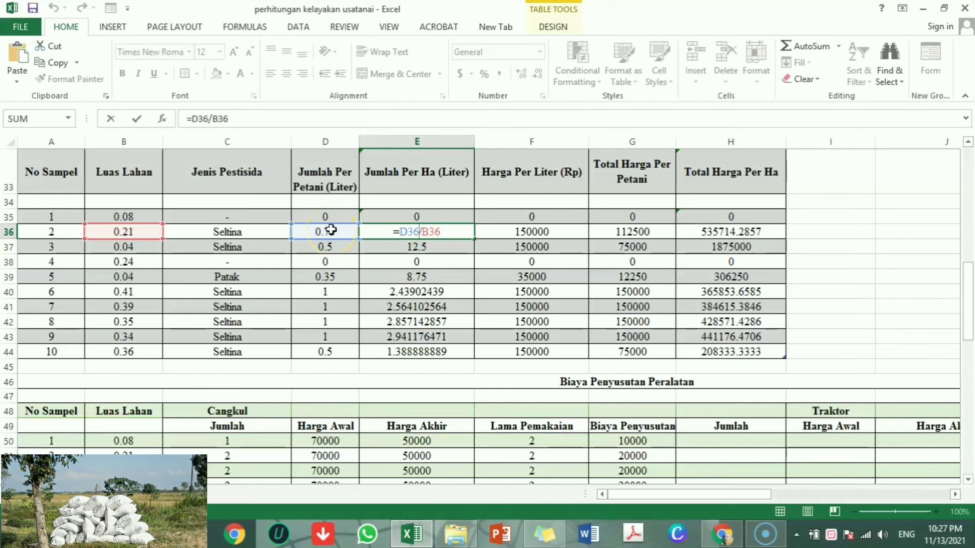
click(416, 231)
key(Return)
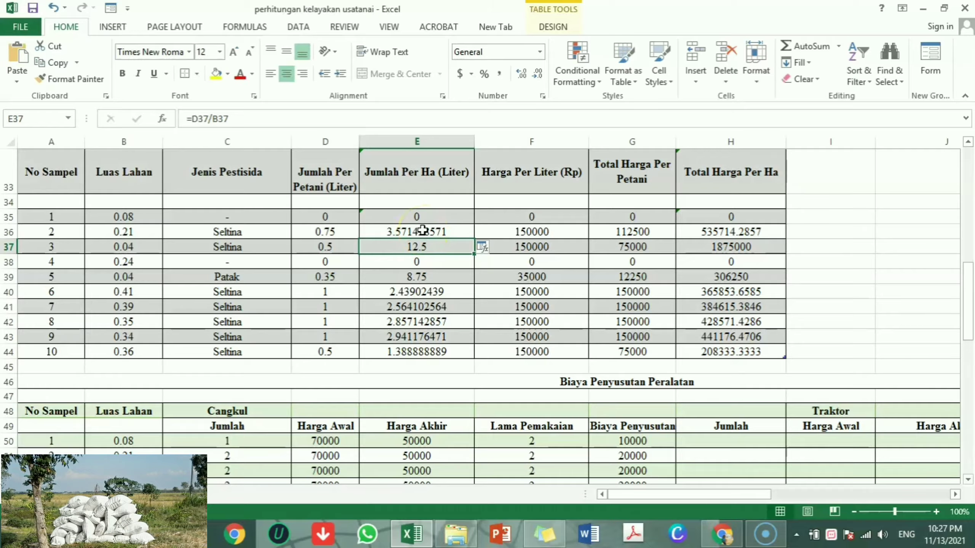
Step: Check the pesticide price in F36 and trace the Total Harga Per Petani formula in G36 and Total Harga Per Ha formula in H36
double_click(541, 232)
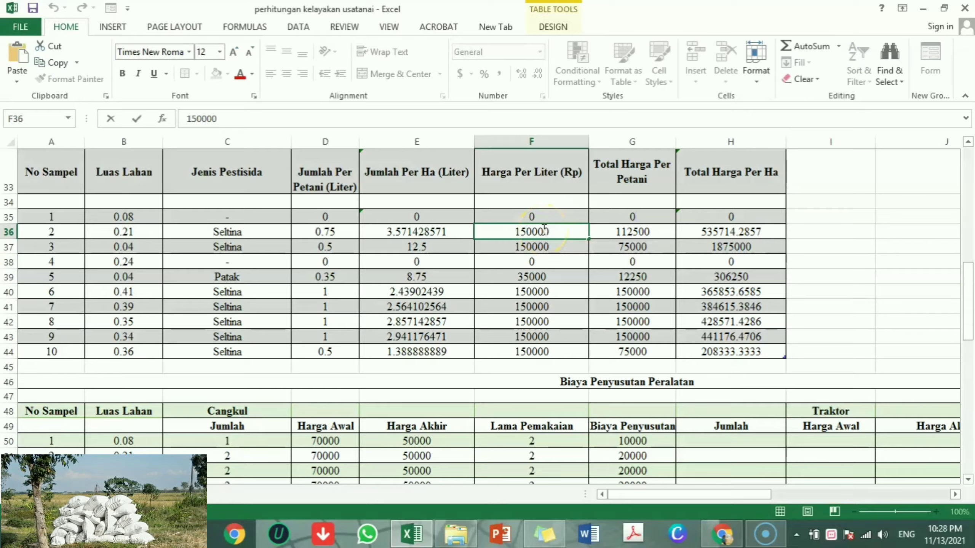
click(623, 231)
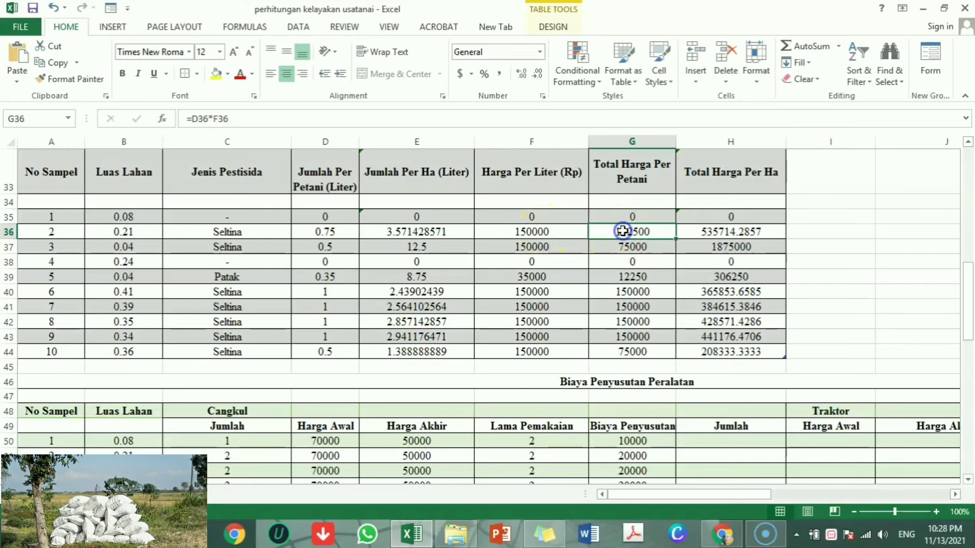
click(708, 233)
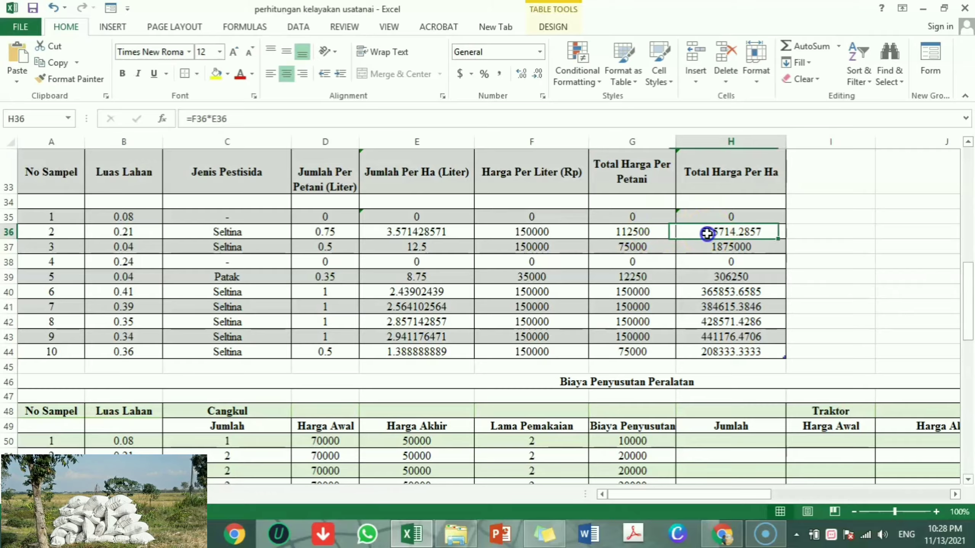
double_click(633, 230)
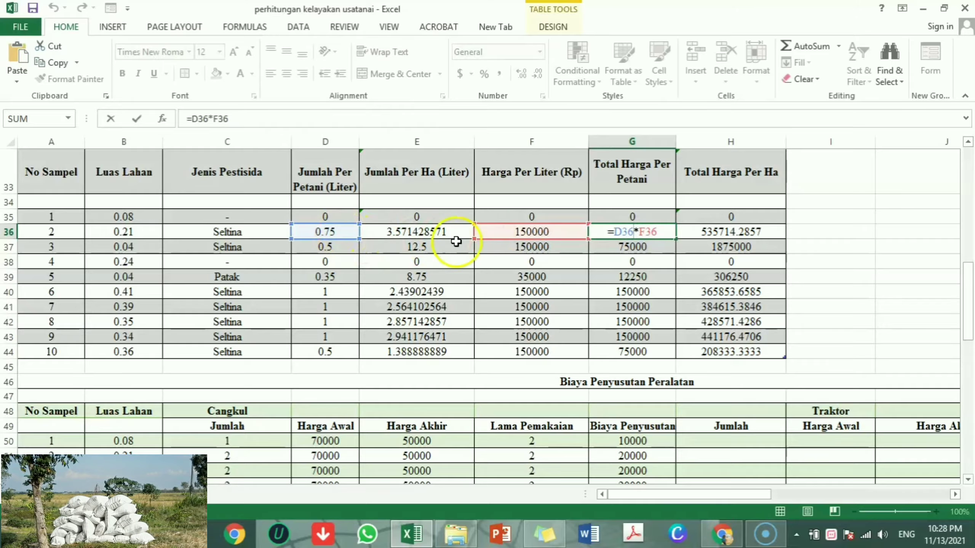
key(Return)
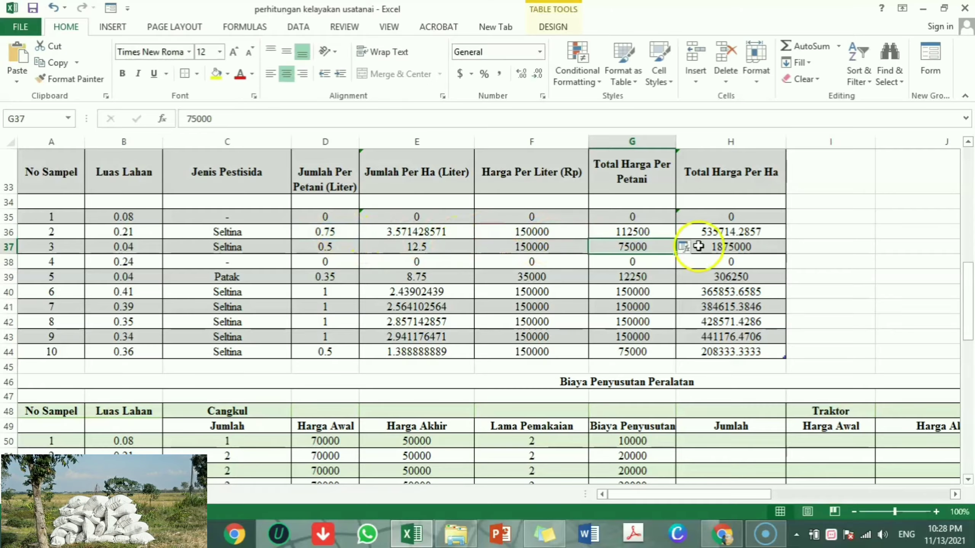
double_click(725, 232)
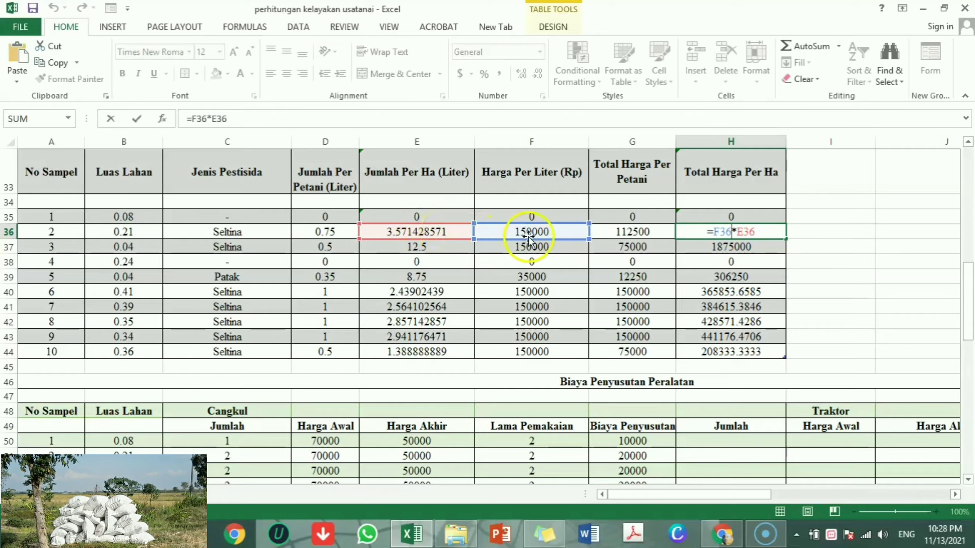
key(Return)
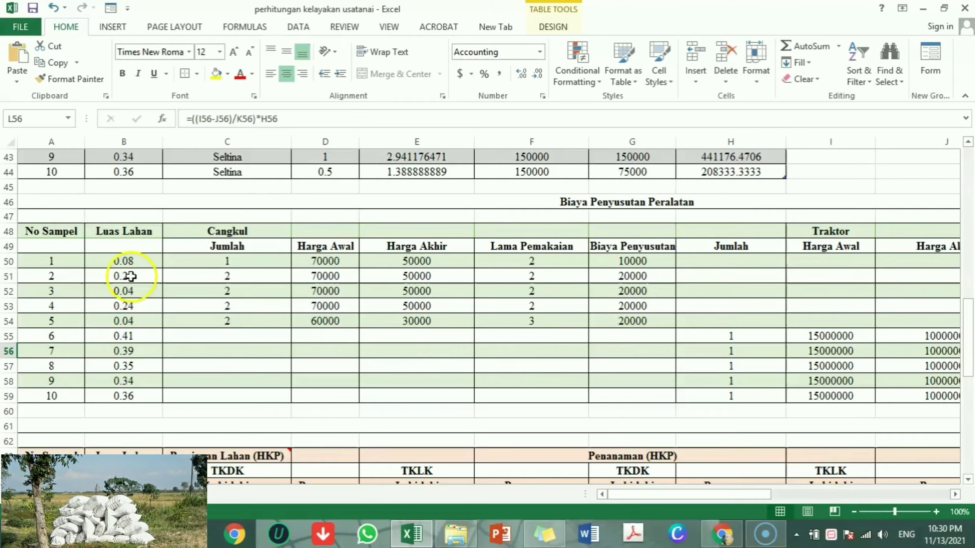
Step: Review the Cangkul quantities in C50 and C51 and the Traktor columns of the Biaya Penyusutan Peralatan table
click(235, 263)
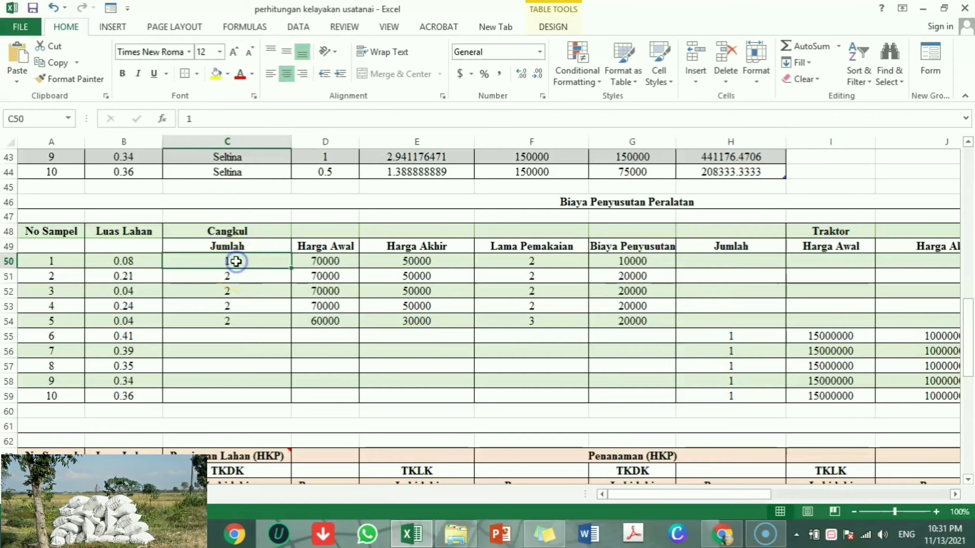
click(235, 275)
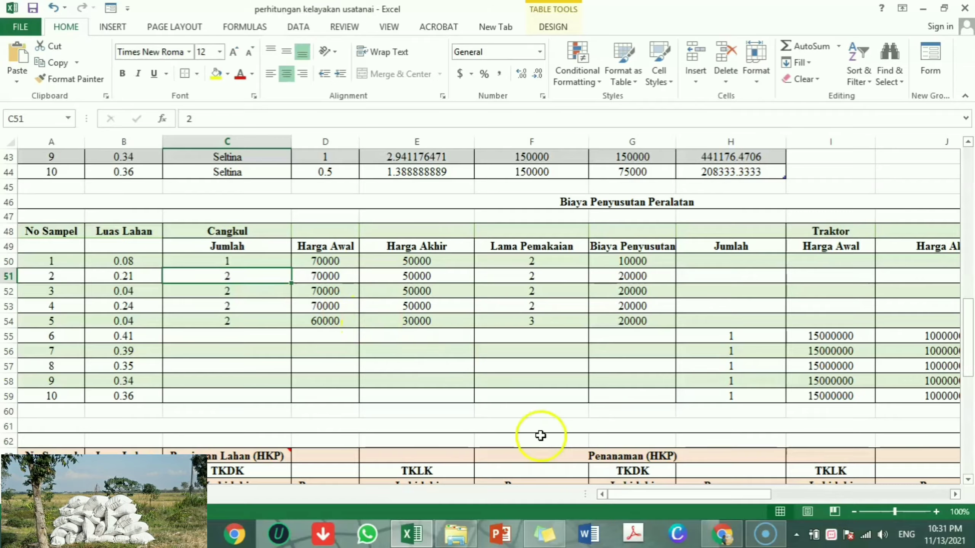
click(629, 493)
drag(628, 493, 656, 495)
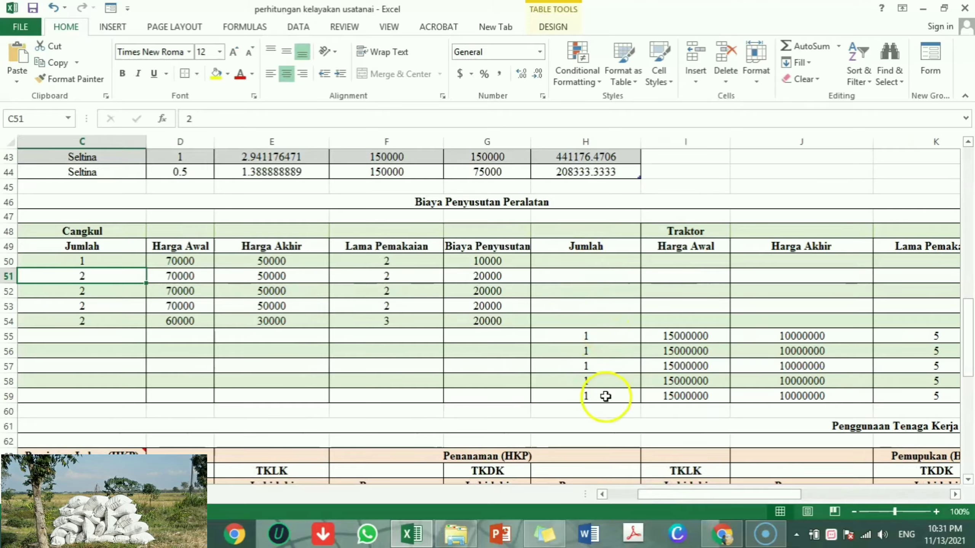
Step: Review the first sample's Cangkul Harga Awal, Harga Akhir and Lama Pemakaian values in D50, E50 and F50
drag(668, 491, 622, 493)
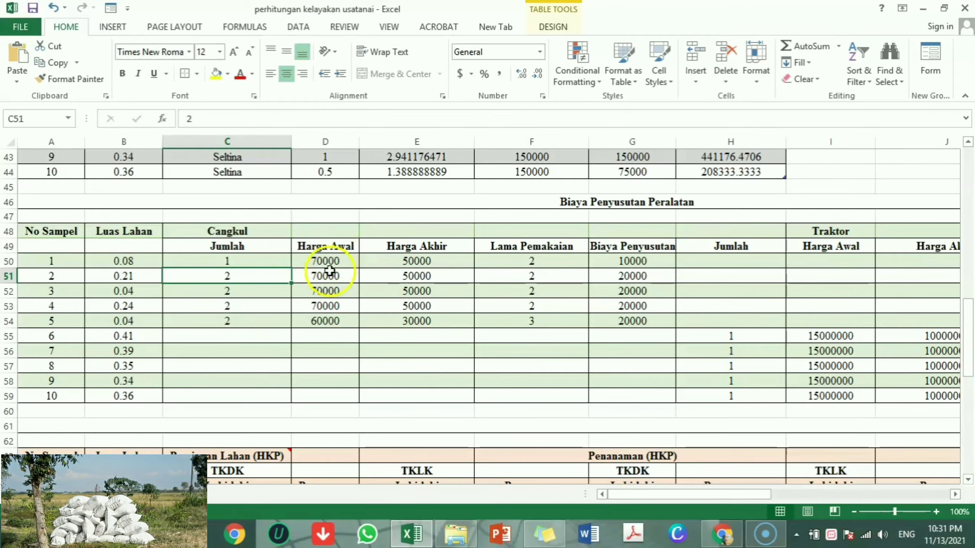
click(339, 262)
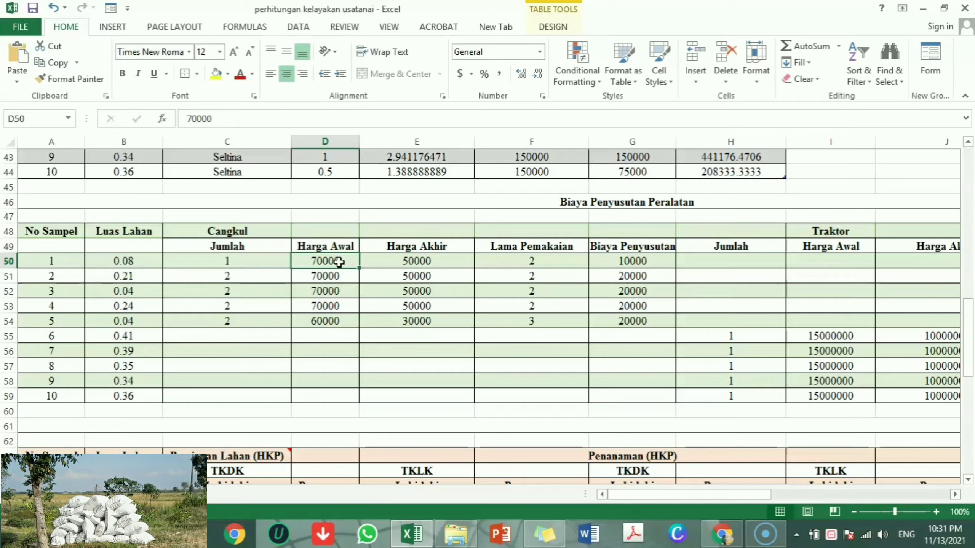
click(427, 262)
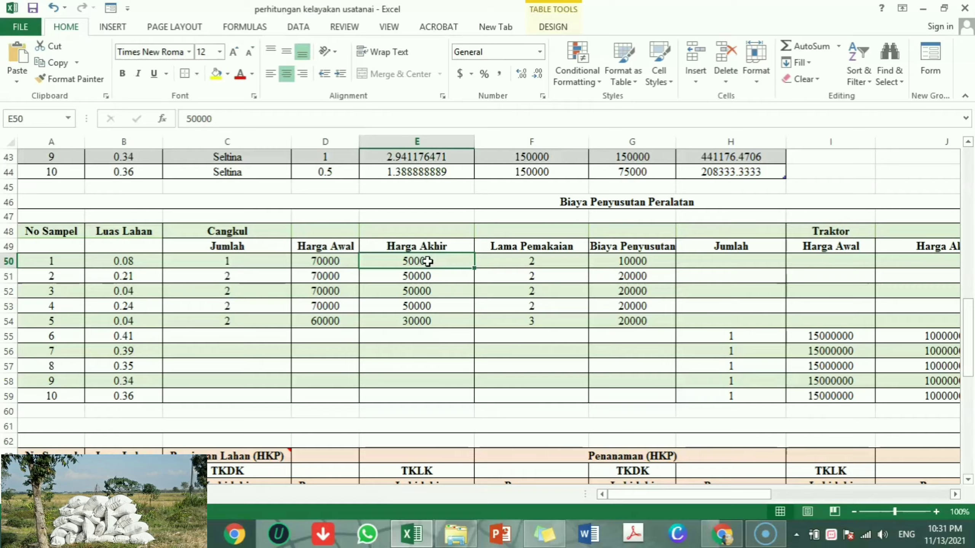
click(515, 262)
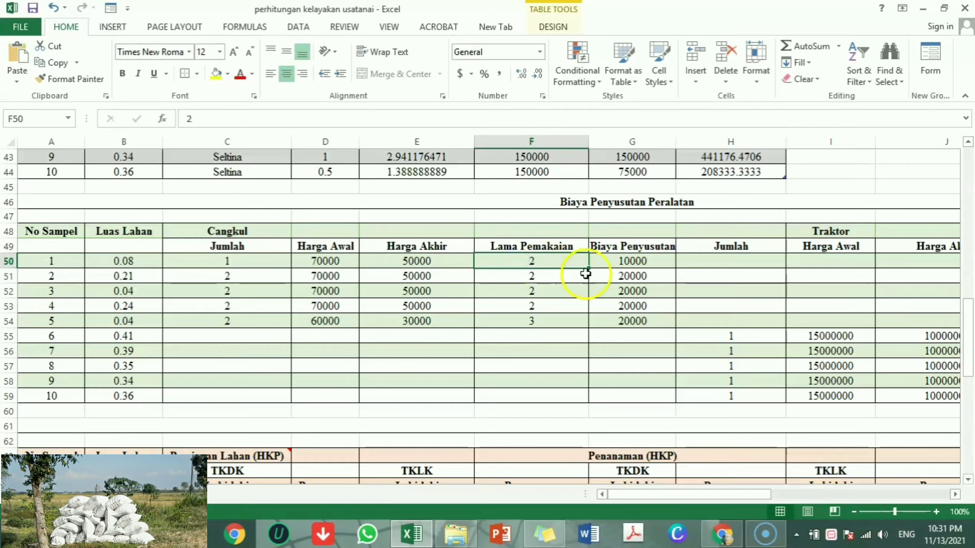
Step: Trace the first sample's Cangkul Biaya Penyusutan formula in G50 to its price, usage period and quantity cells
click(626, 262)
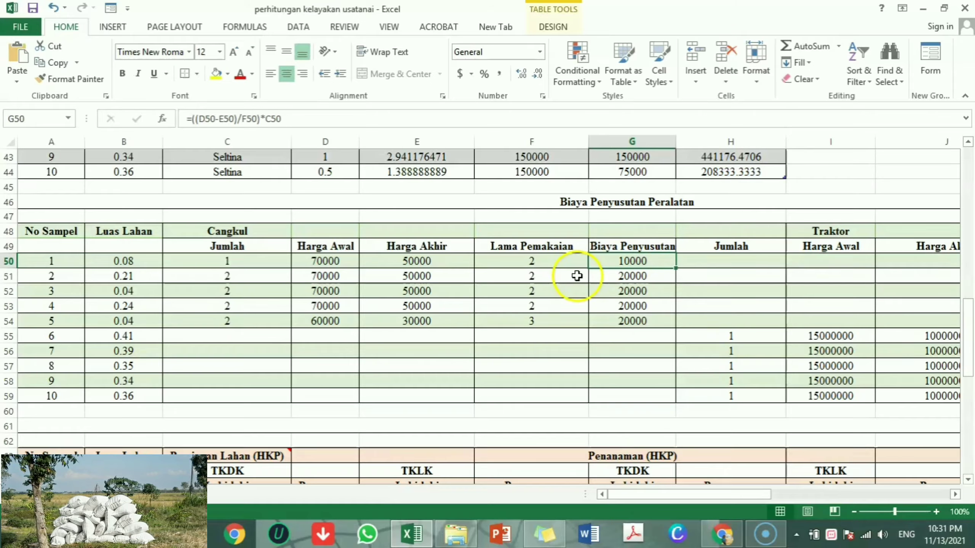
click(634, 262)
double_click(634, 262)
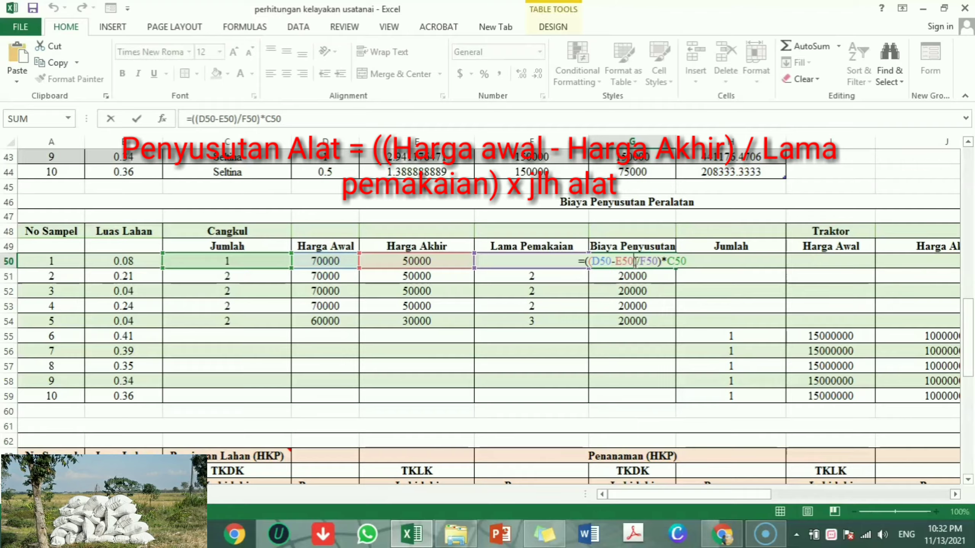
key(Return)
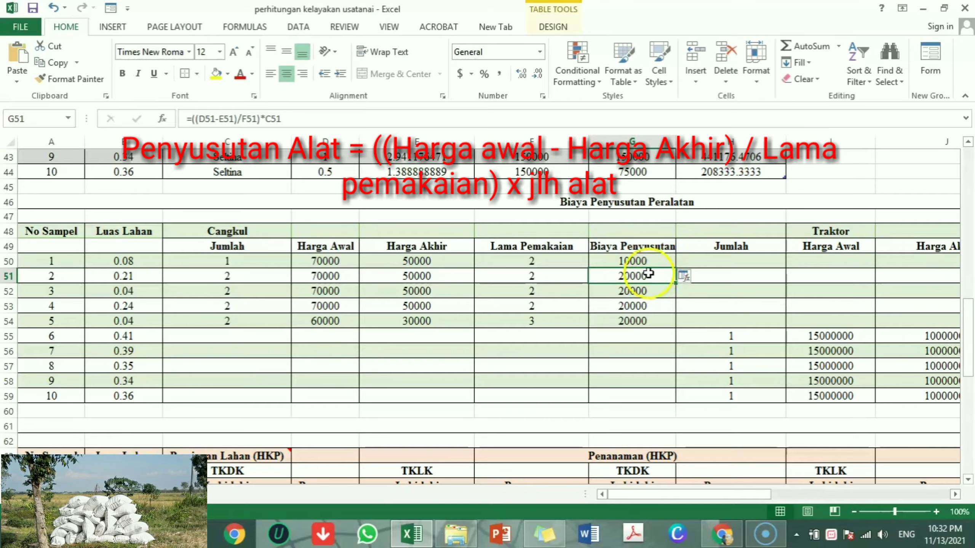
click(637, 261)
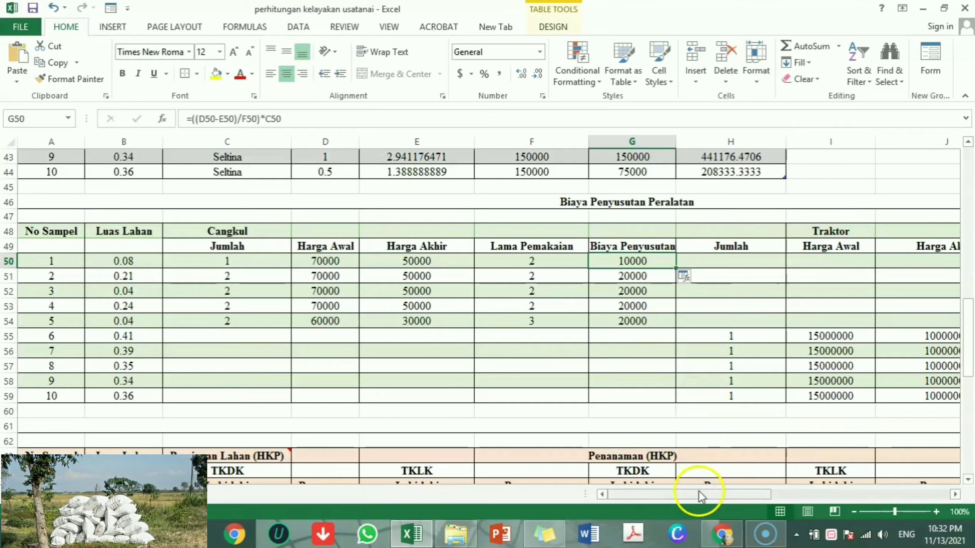
drag(700, 497, 772, 492)
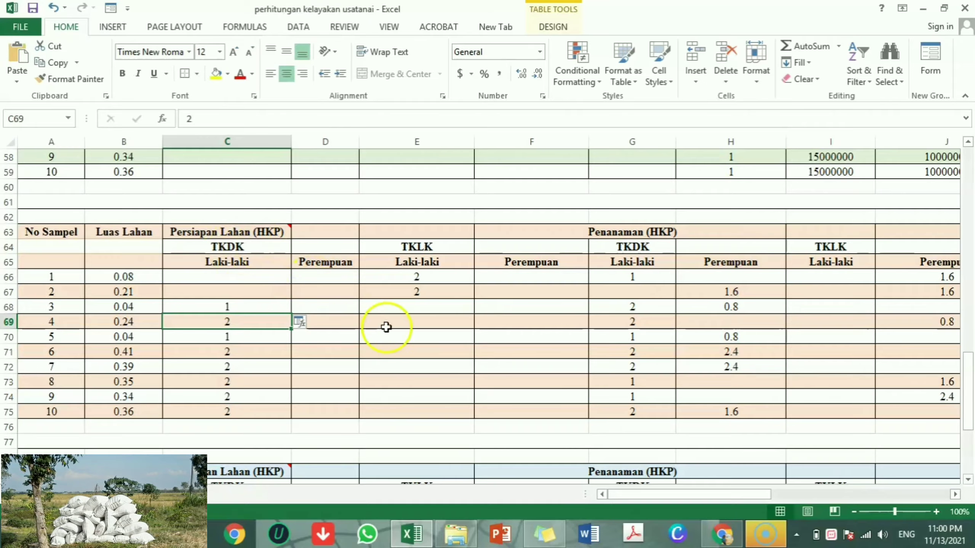
Step: Examine the labour use table and read the HKP formula comment on the Persiapan Lahan (HKP) heading
click(661, 493)
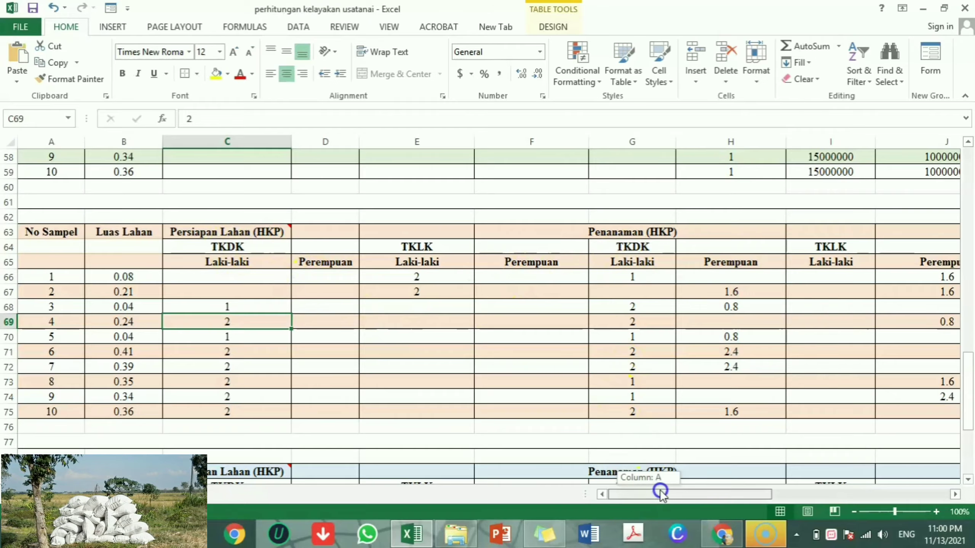
drag(661, 493, 637, 493)
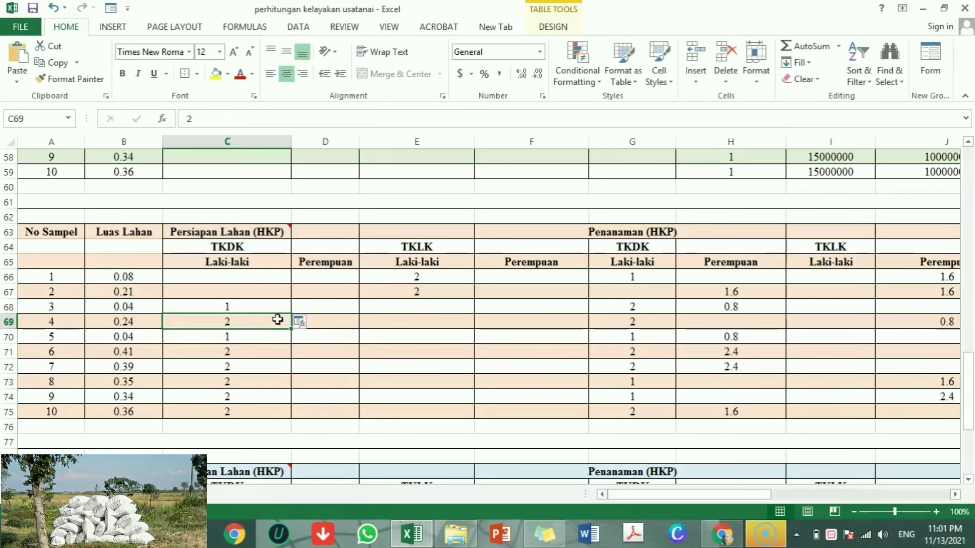
click(252, 262)
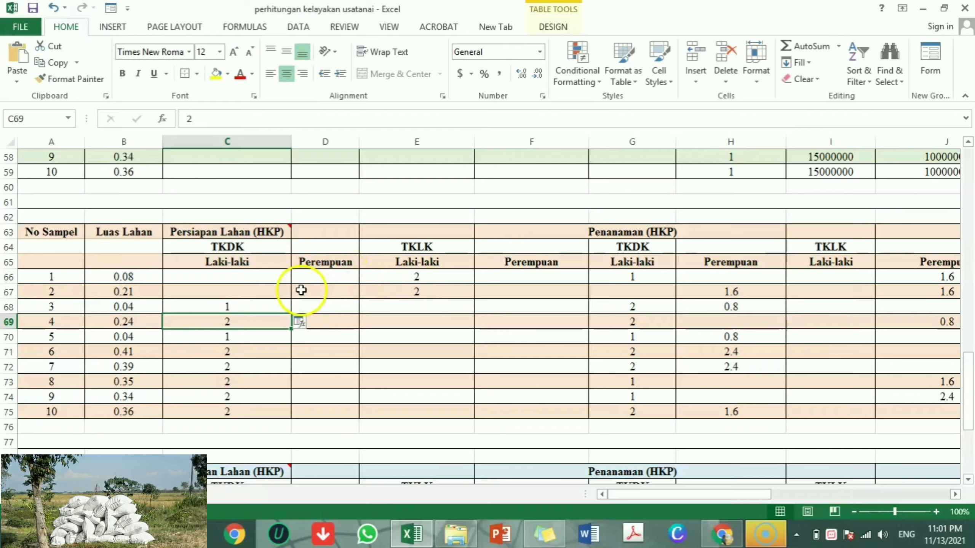
mouse_move(282, 230)
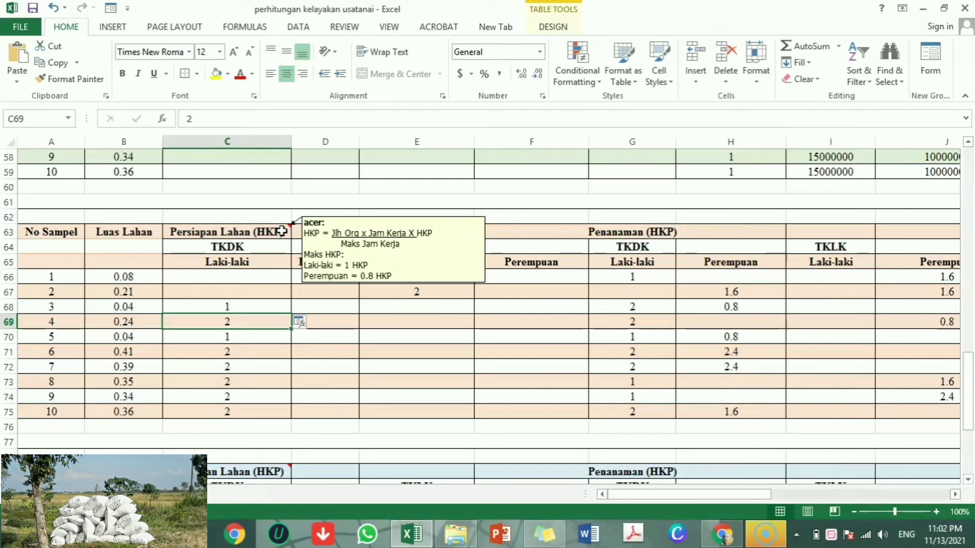
Step: Enter the formula =((1*7/7)*1) in C68 for sample 3's male TKDK Persiapan Lahan labour
click(244, 308)
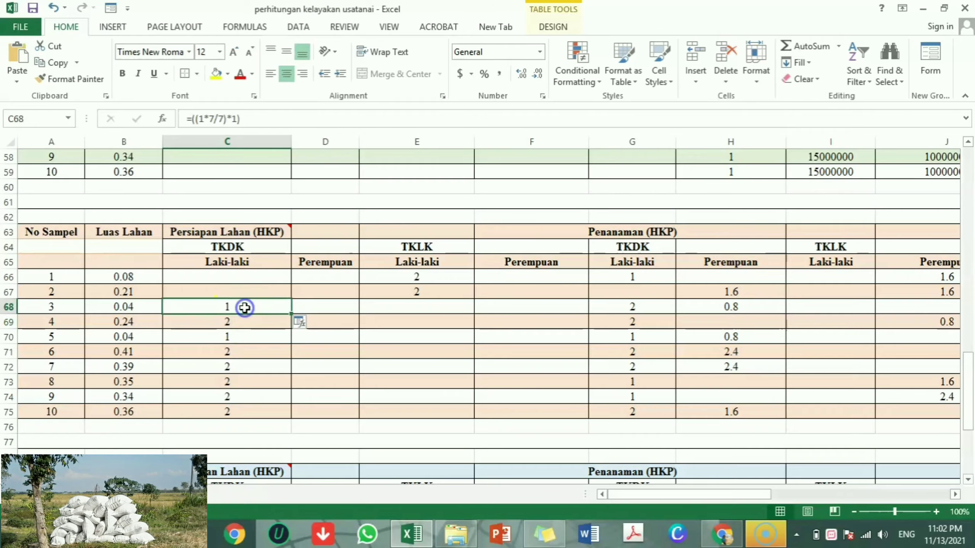
click(241, 322)
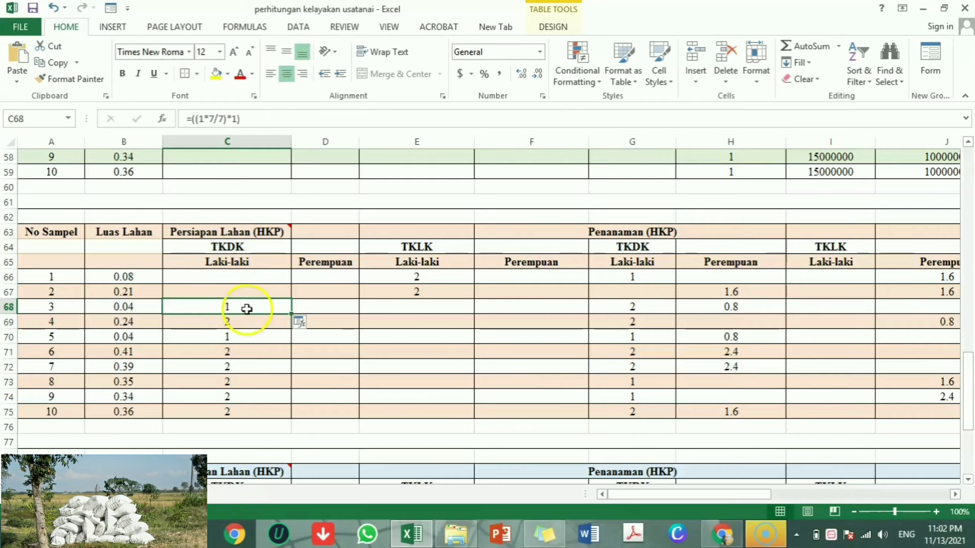
text(=)
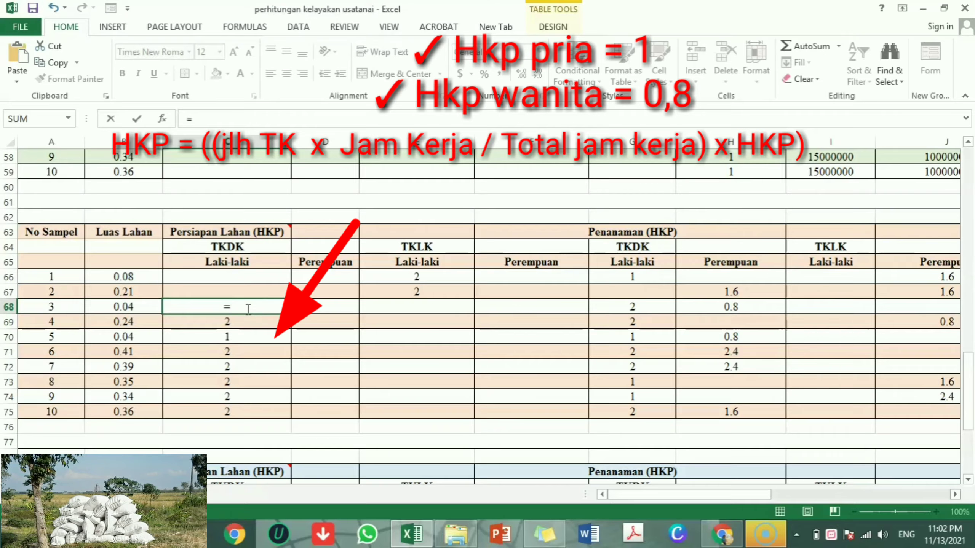
text(1)
key(BackSpace)
text((()
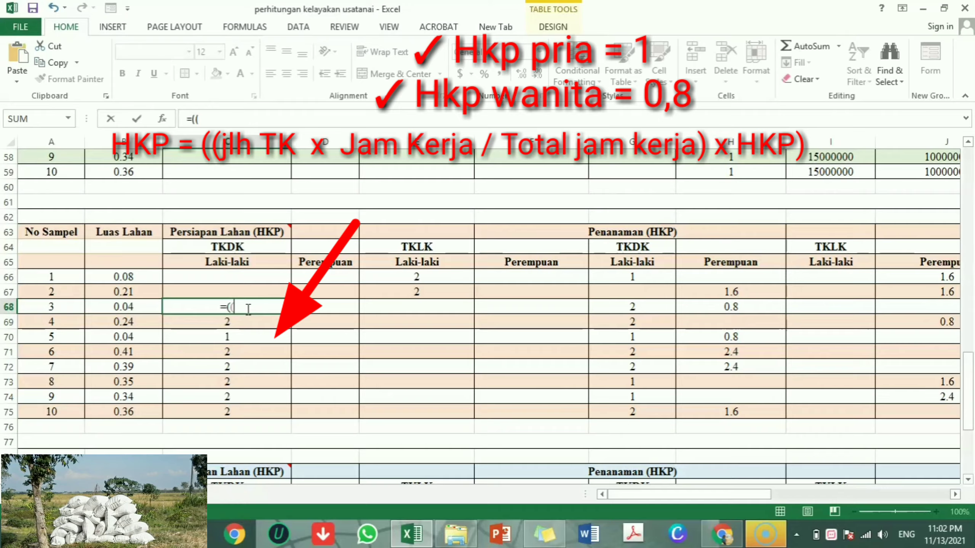
text(1*)
text(7/)
text(7)
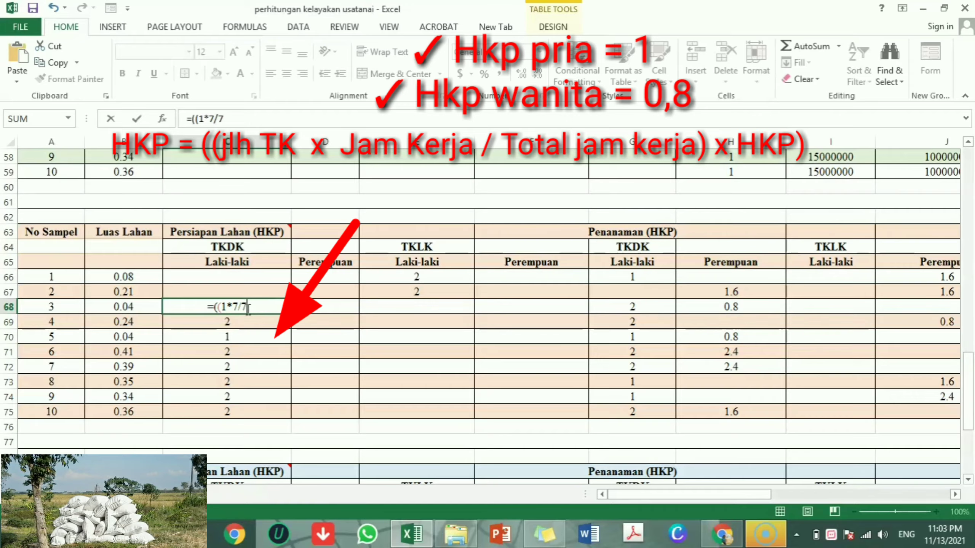
text()*)
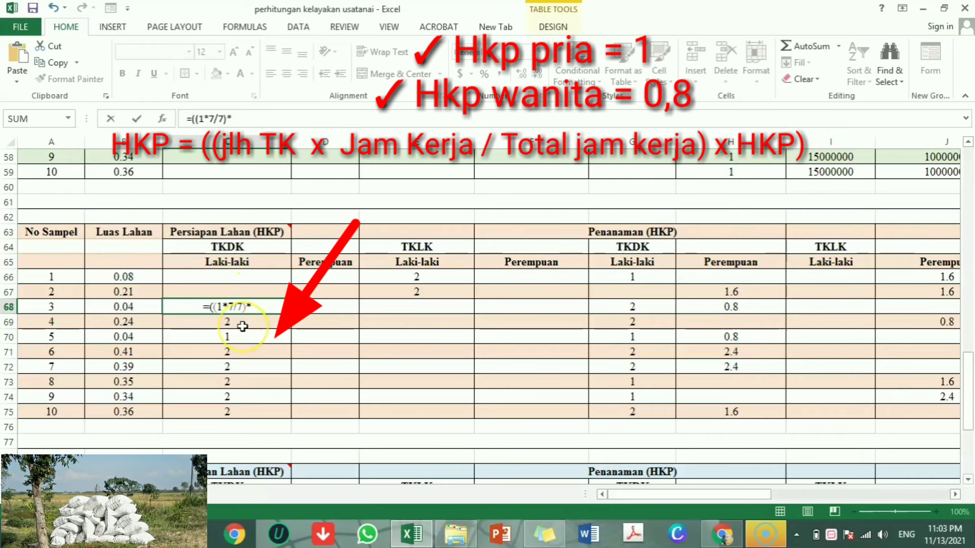
text(1)
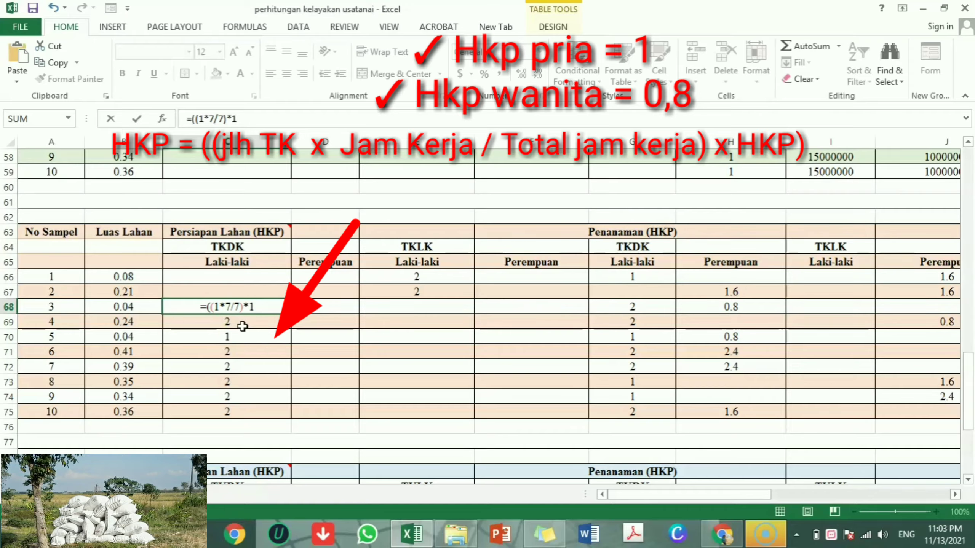
text())
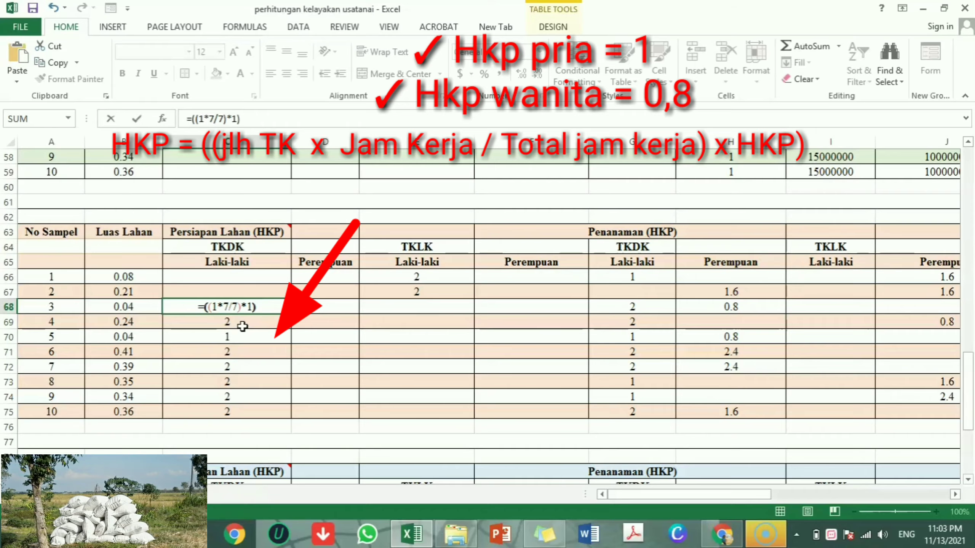
key(Return)
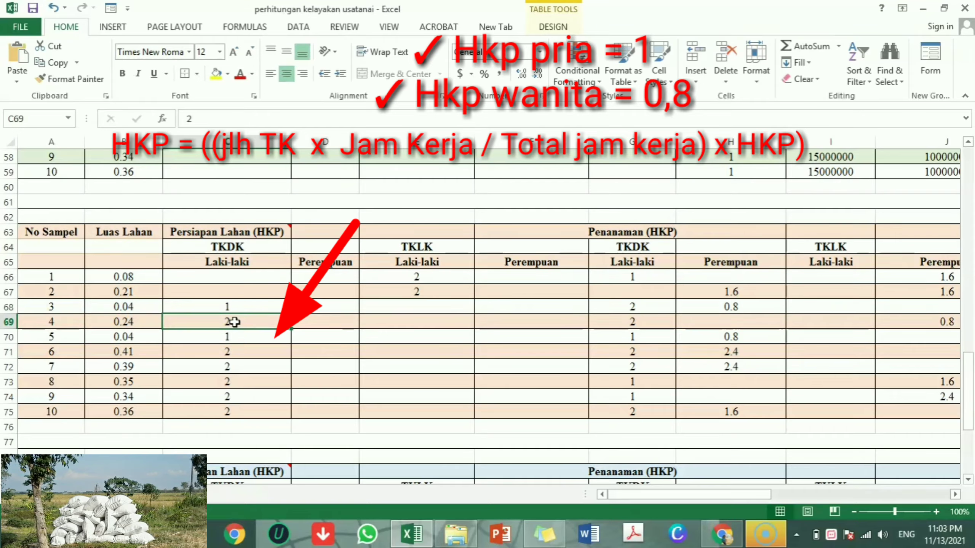
Step: Enter the formula =((2*7/7)*1) in C69 for sample 4's male TKDK Persiapan Lahan labour and check it
mouse_move(243, 235)
text(=)
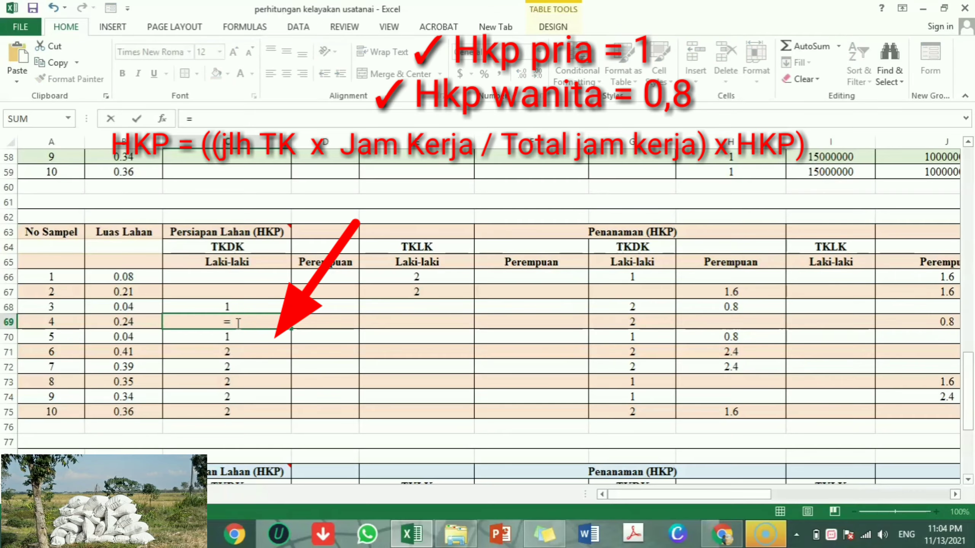
text(2)
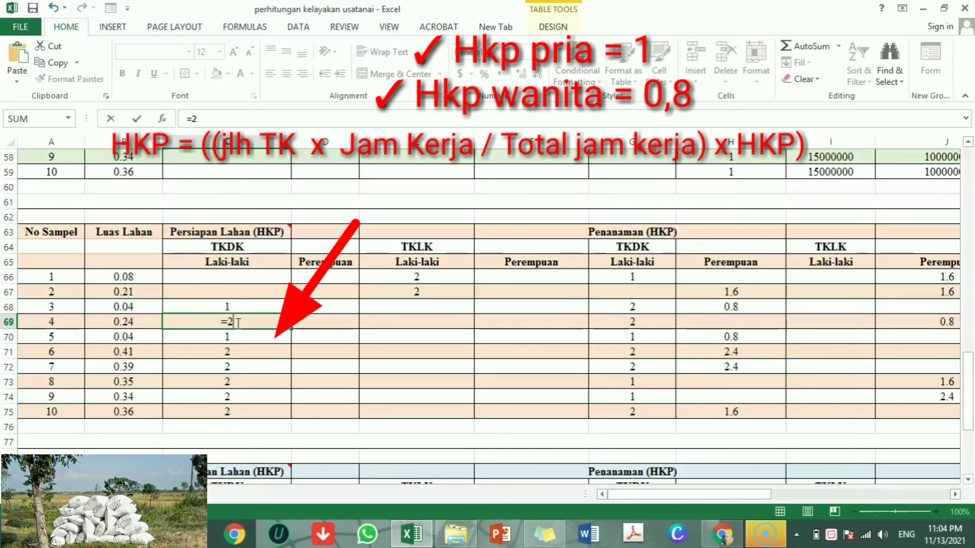
key(BackSpace)
text((2*)
text(7/7))
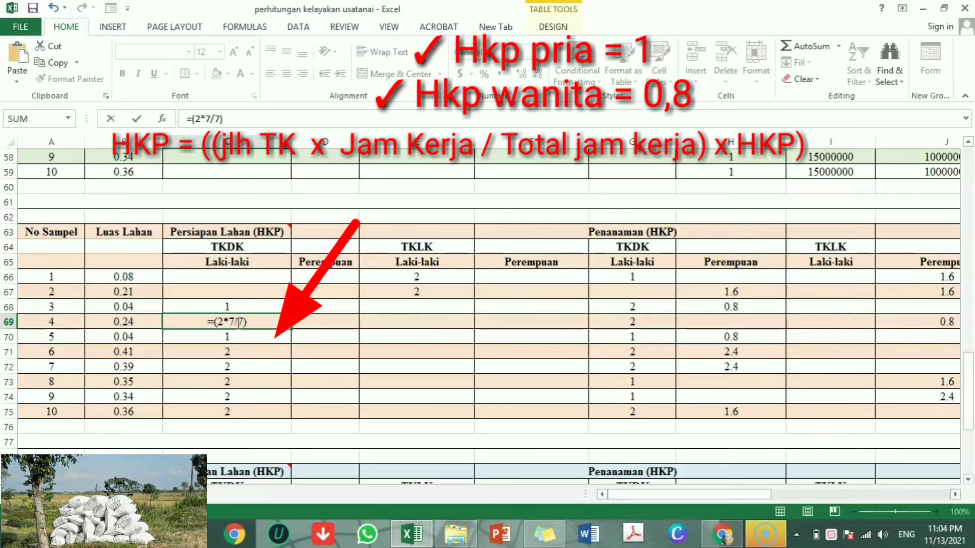
text(*)
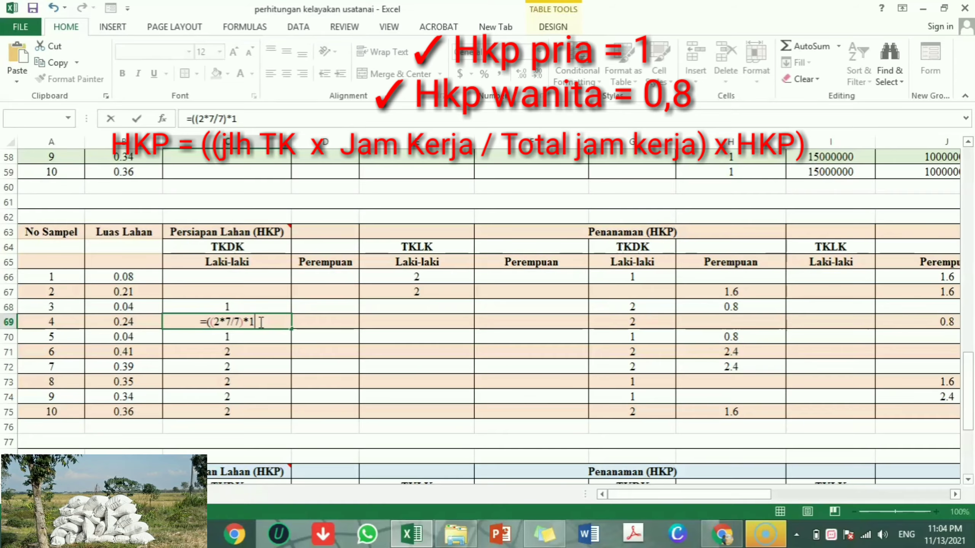
text())
key(Return)
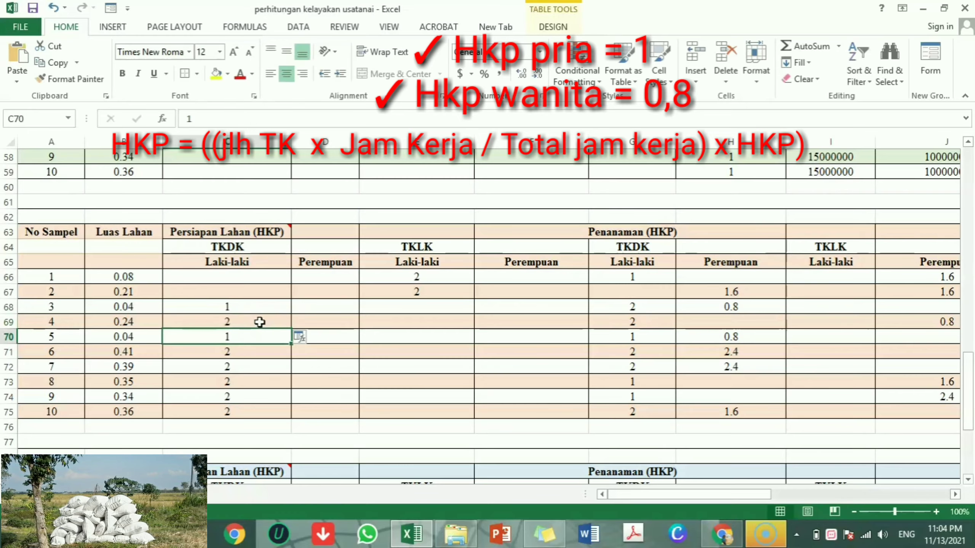
click(252, 321)
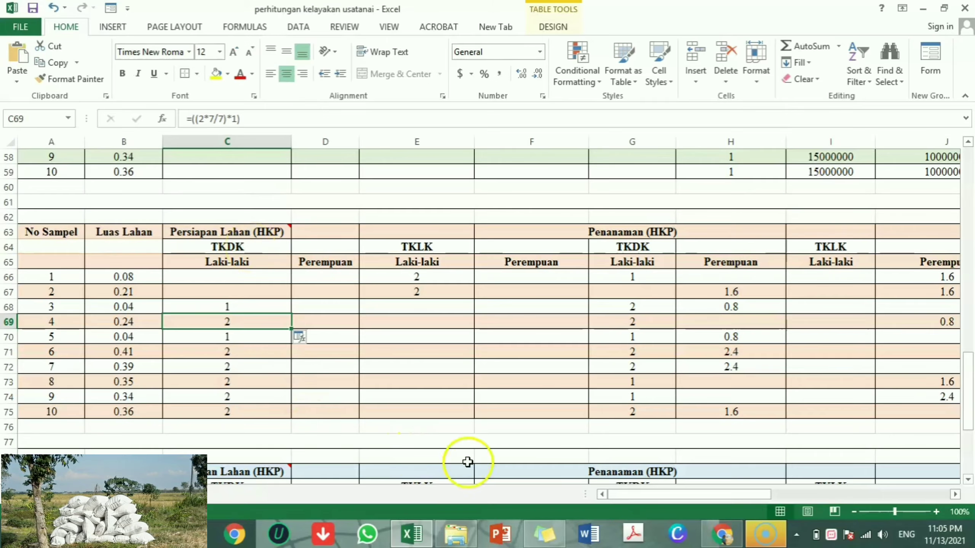
Step: Enter the formula =((2*7/7)*0.8) in H67 for sample 2's female TKDK Penanaman labour and check it
click(627, 494)
drag(627, 496, 670, 496)
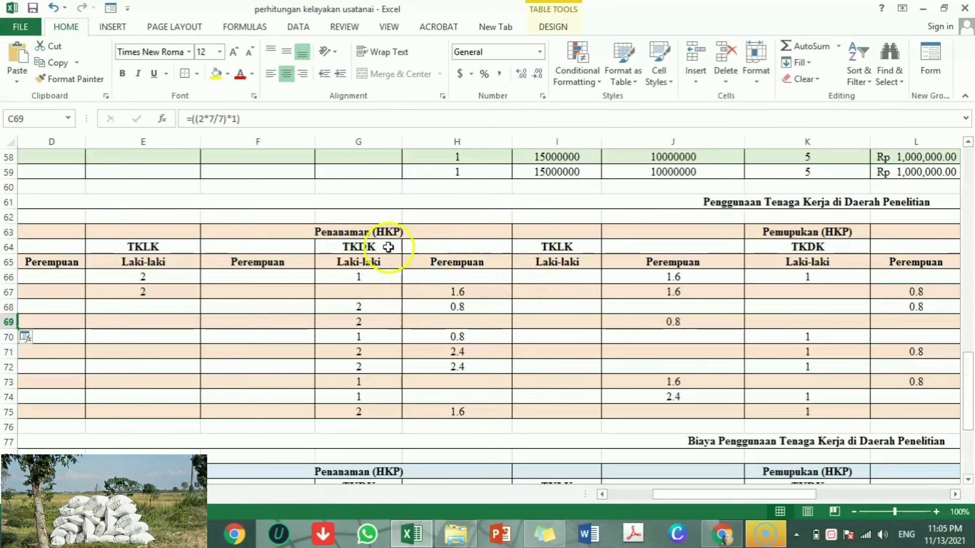
click(466, 292)
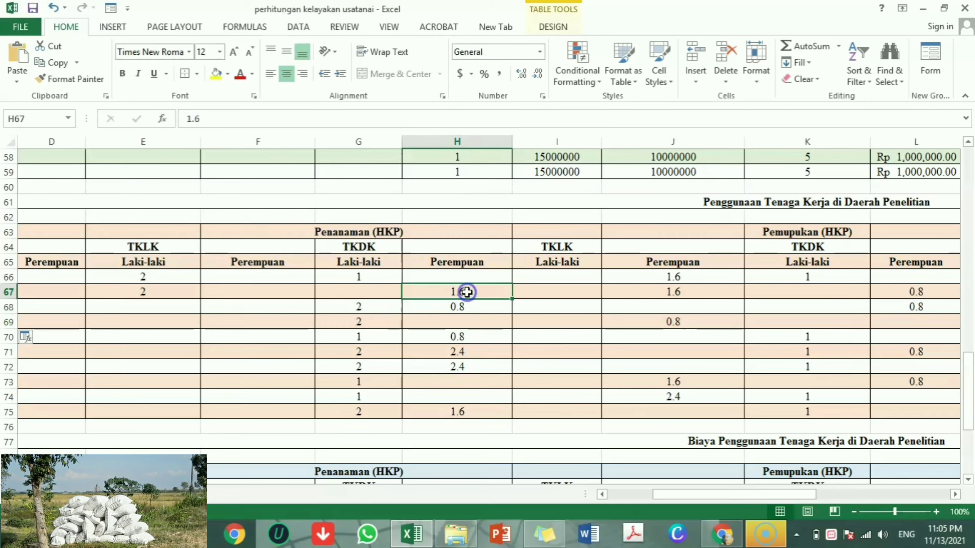
text(=)
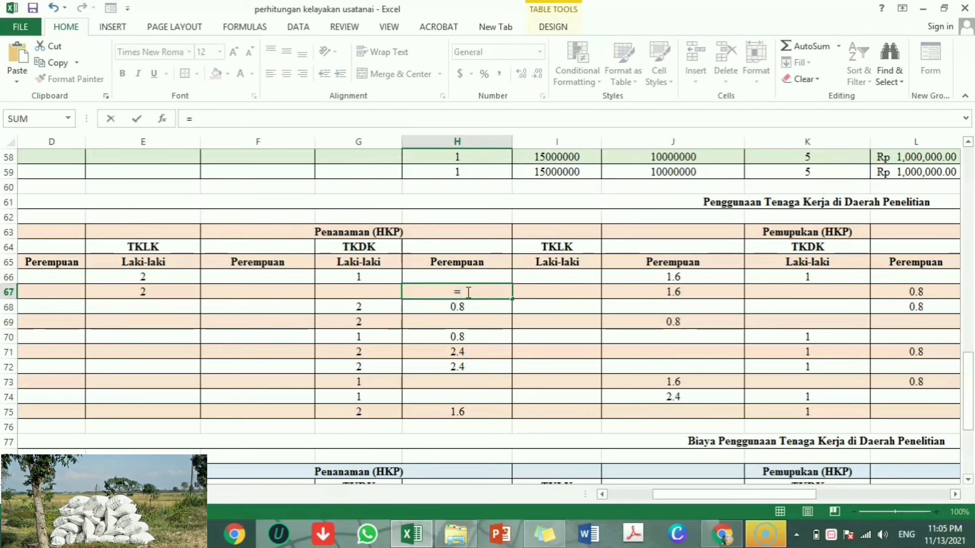
text((()
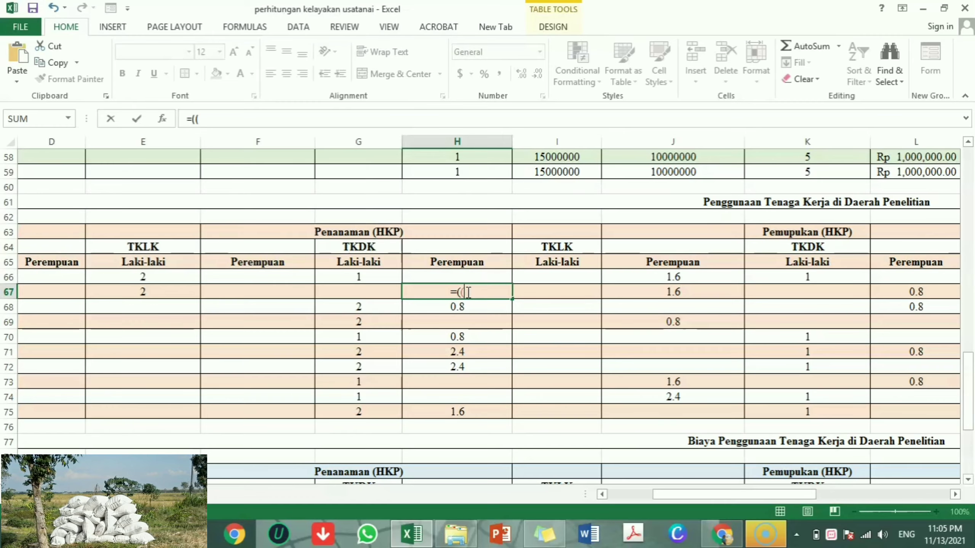
text(2*7)
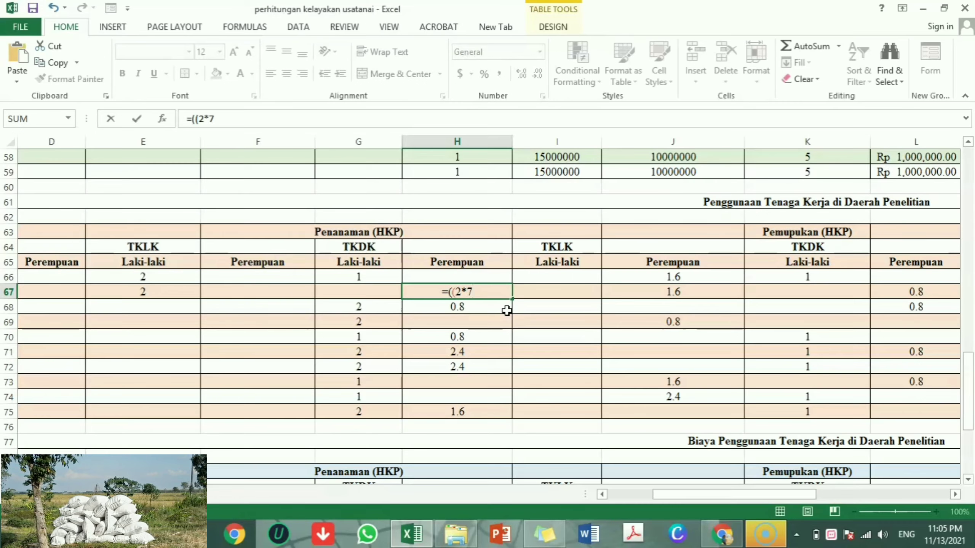
text(/7)*)
text(0.8)
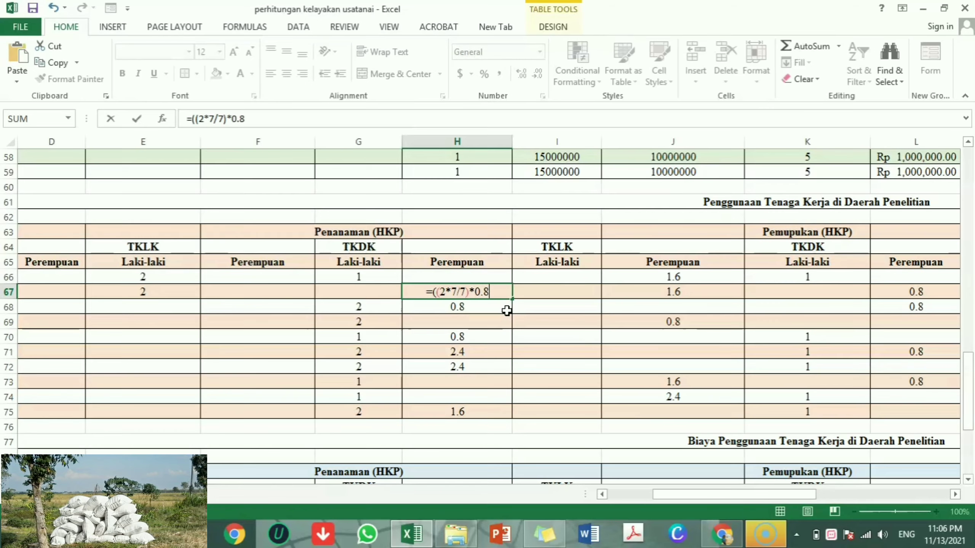
text())
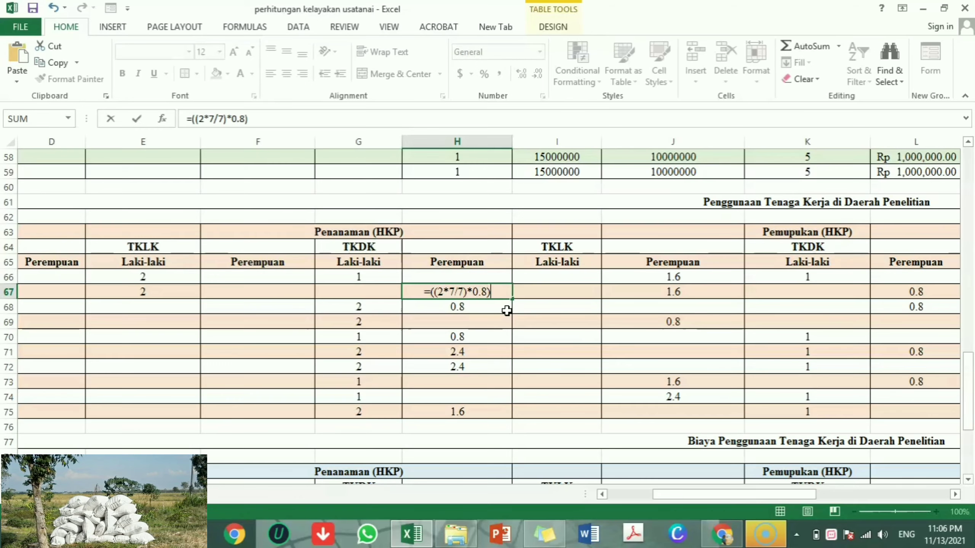
key(Return)
click(484, 292)
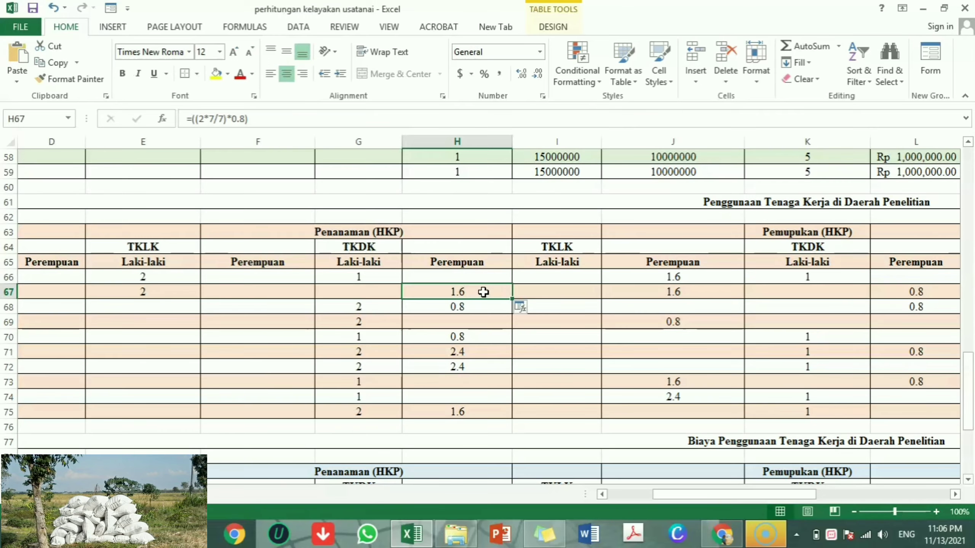
Step: Enter the formula =((1*7/7)*0.8) in H68 for sample 3's female TKDK Penanaman labour and check it
click(471, 308)
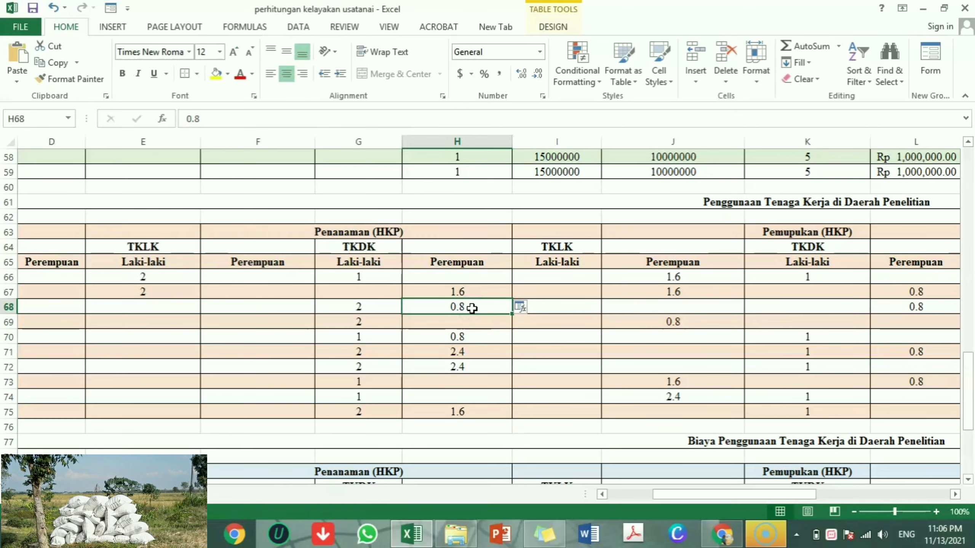
click(472, 309)
text(=)
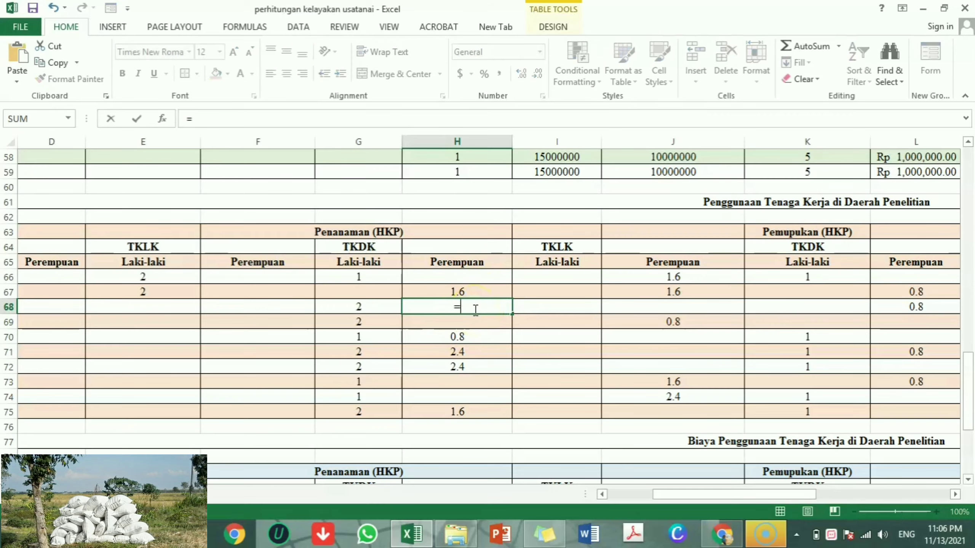
text(((1*7/7)*)
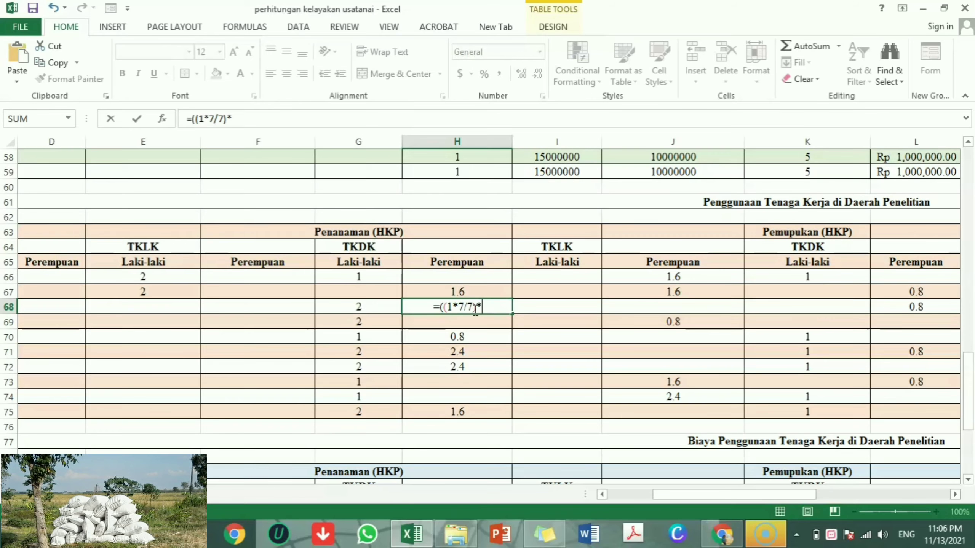
text(0.8))
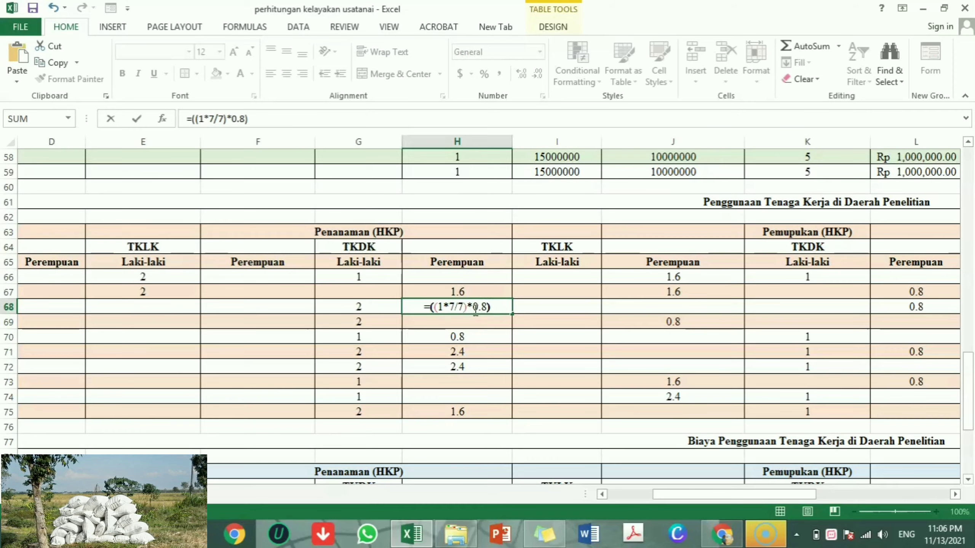
key(Return)
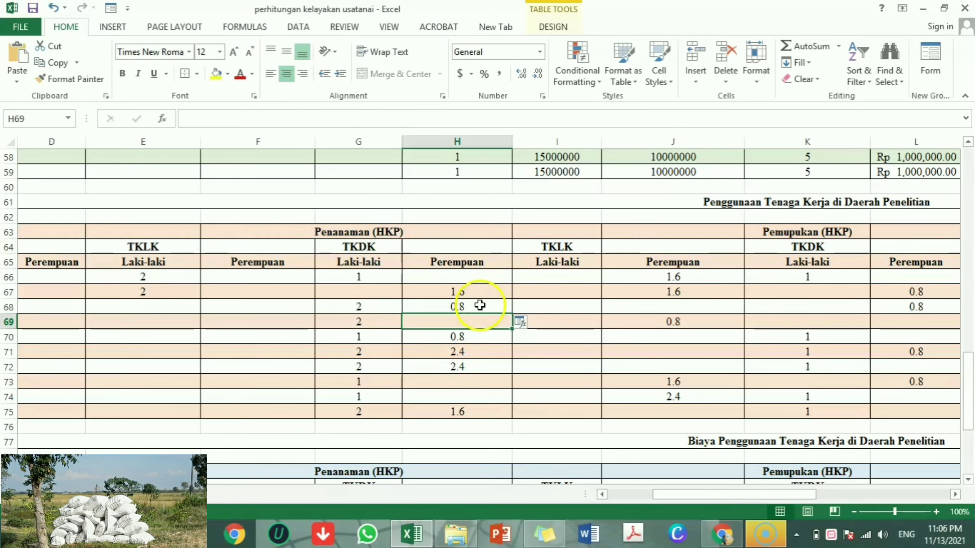
click(481, 306)
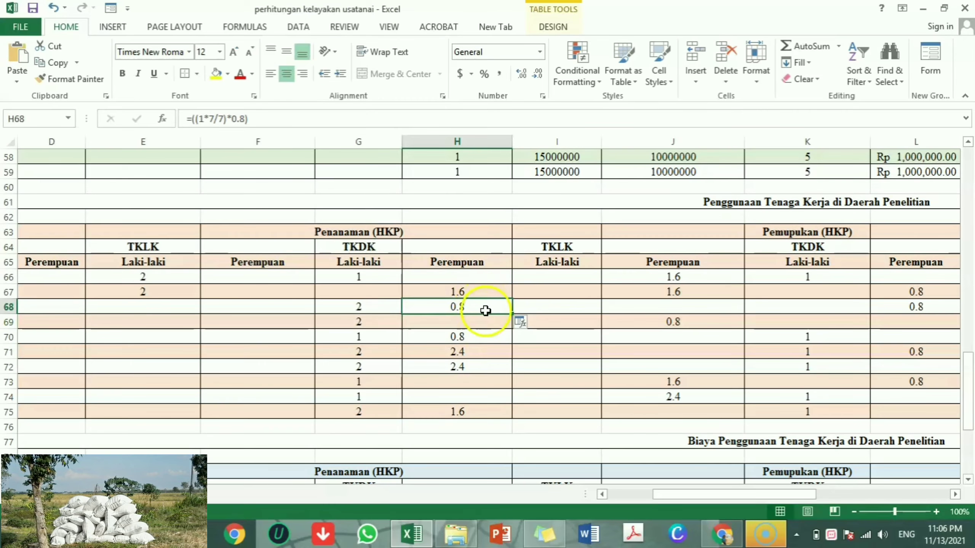
click(482, 308)
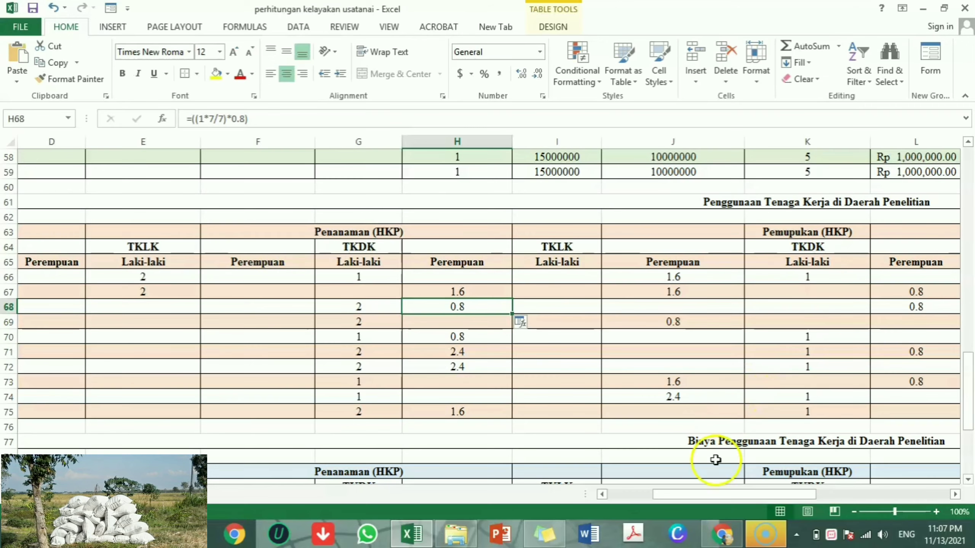
Step: Inspect the TOTAL HKP sum formula in W66 for the first sample and the labour range it covers
drag(709, 496, 873, 496)
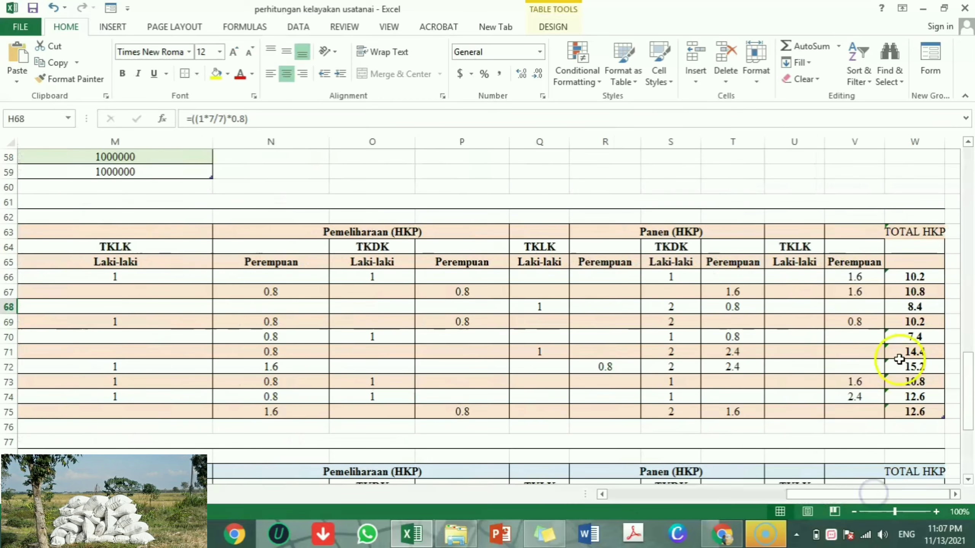
click(920, 277)
double_click(923, 278)
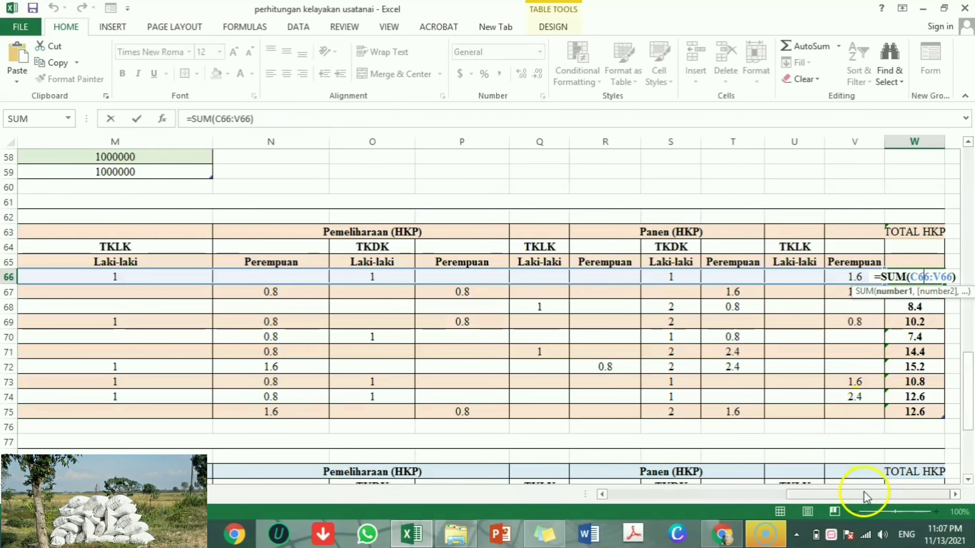
drag(864, 494, 944, 468)
key(Return)
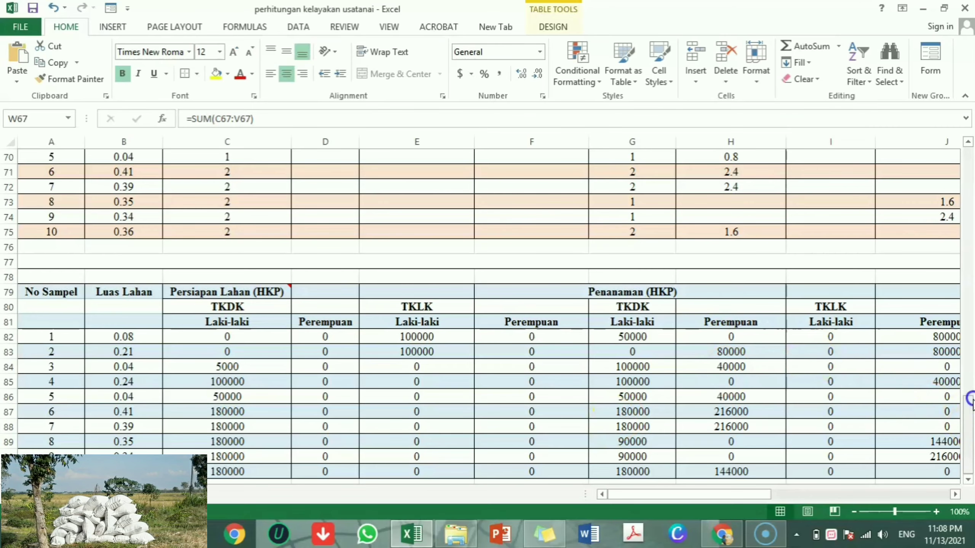
Step: Examine the Biaya Penggunaan Tenaga Kerja table across its work stages and samples
mouse_move(970, 400)
mouse_down()
mouse_move(967, 366)
mouse_move(966, 406)
mouse_up()
drag(754, 495, 805, 496)
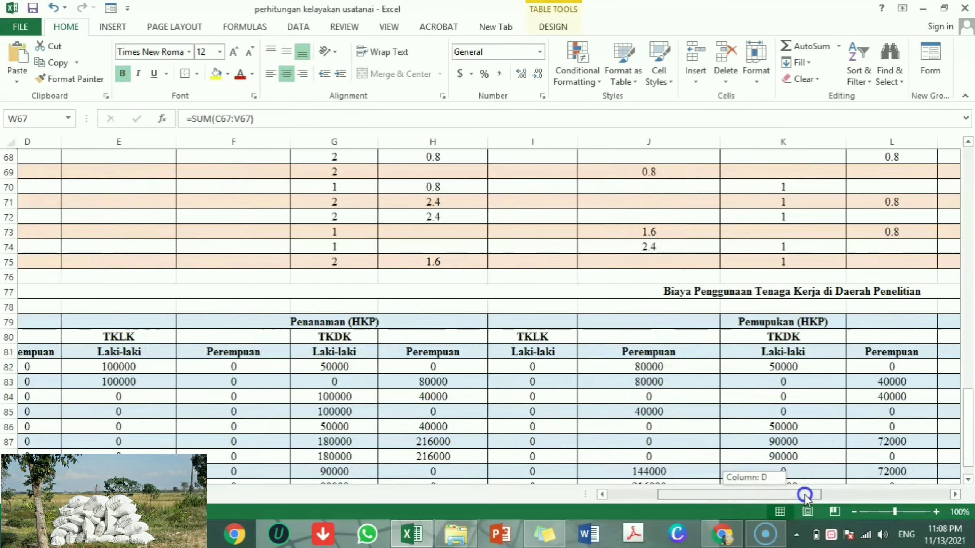
drag(805, 496, 705, 495)
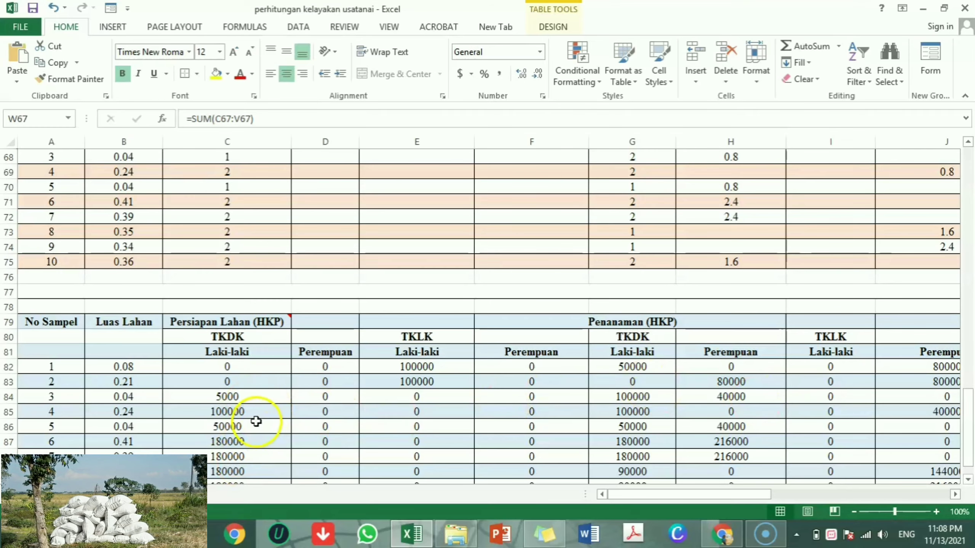
drag(971, 428, 971, 449)
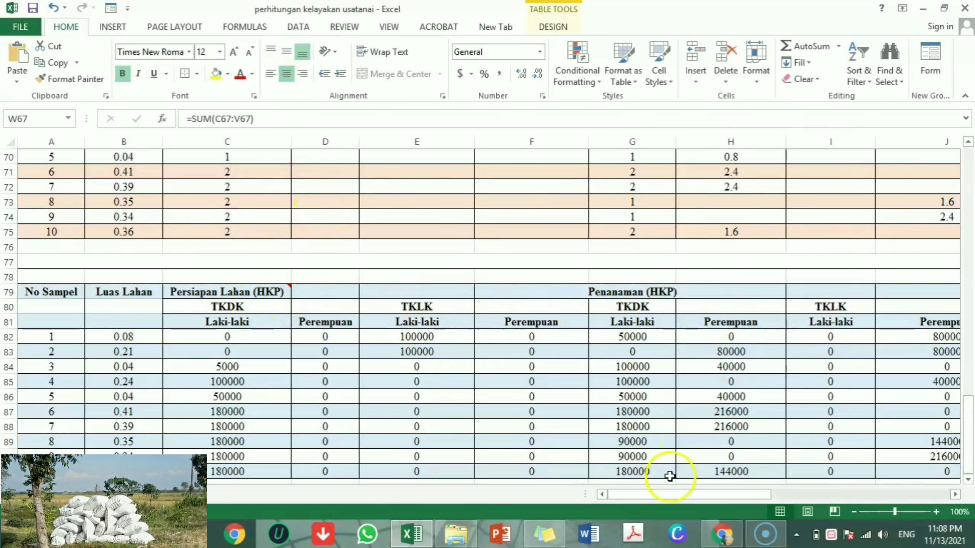
drag(678, 495, 618, 493)
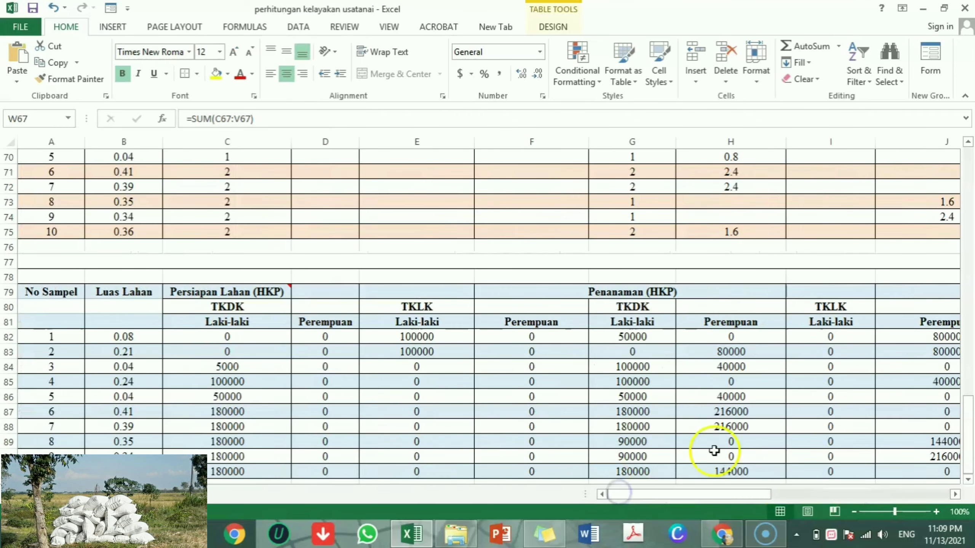
click(973, 424)
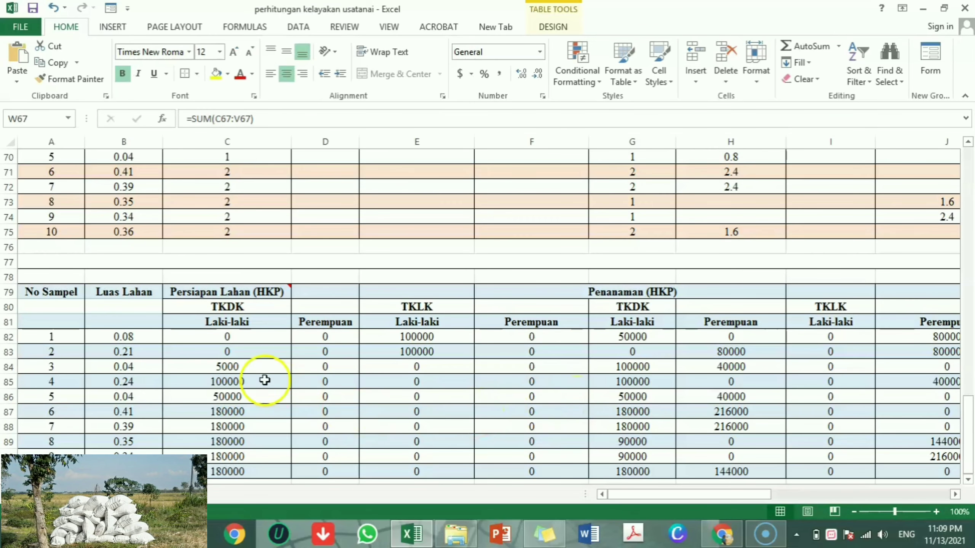
Step: Set sample 3's male TKDK Persiapan Lahan labour cost in C84 to 50000 and check the cell
double_click(243, 367)
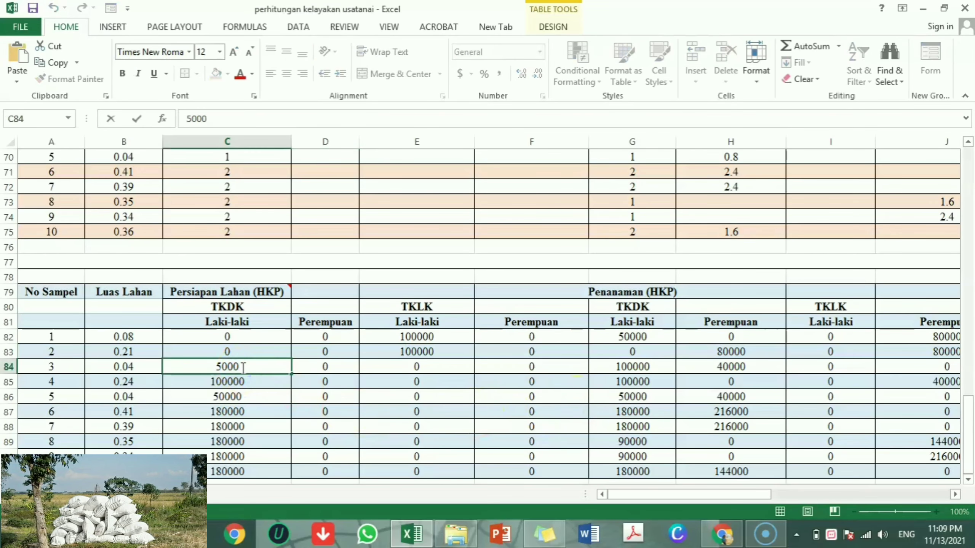
text(0)
key(Return)
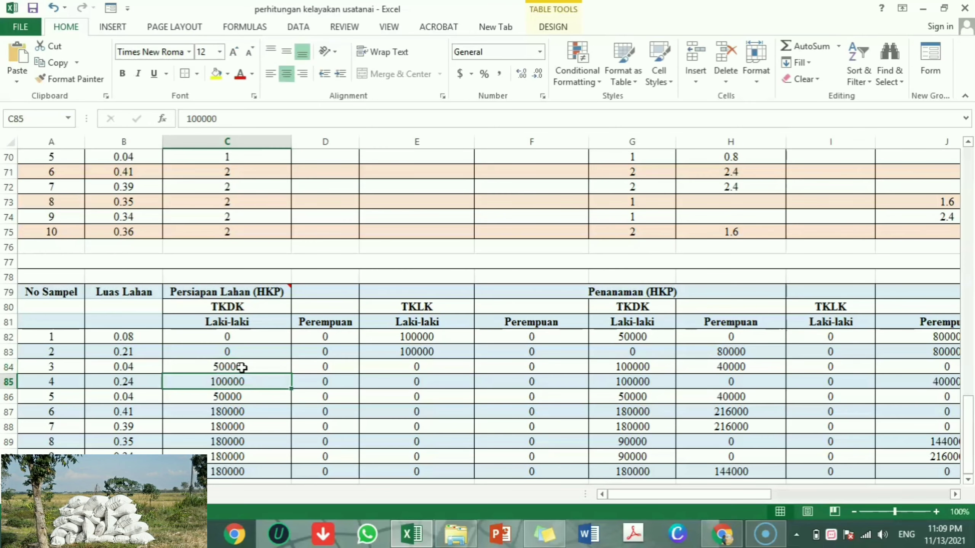
click(243, 382)
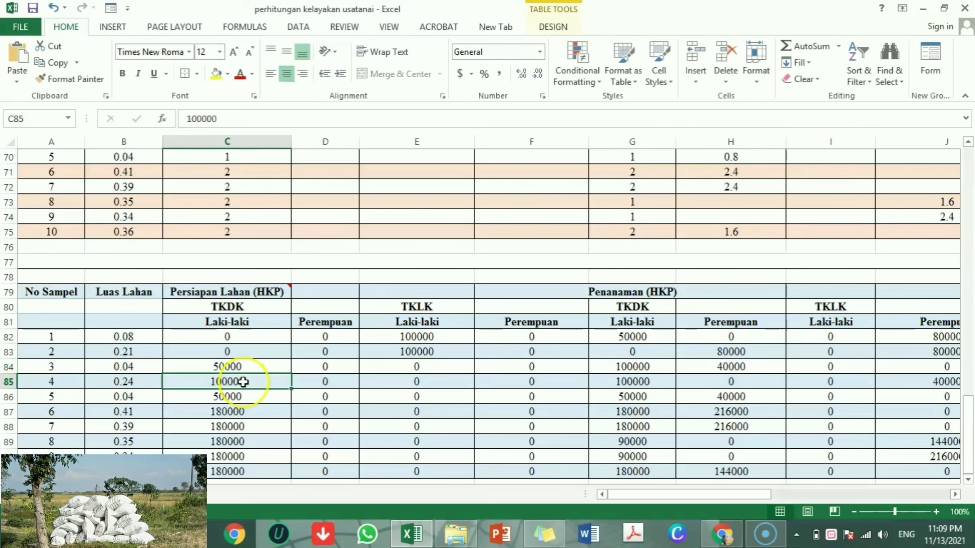
click(228, 368)
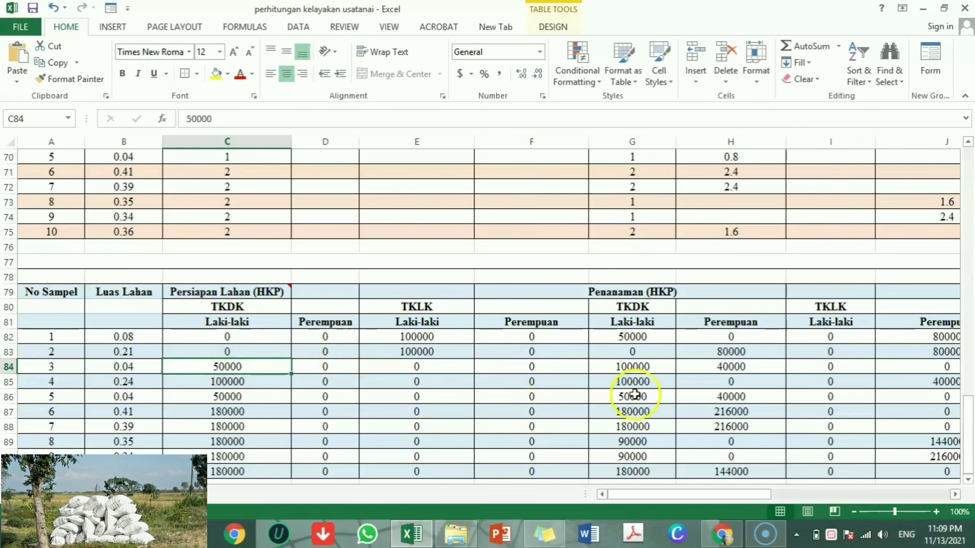
mouse_move(967, 420)
mouse_down()
mouse_move(965, 400)
mouse_move(964, 414)
mouse_up()
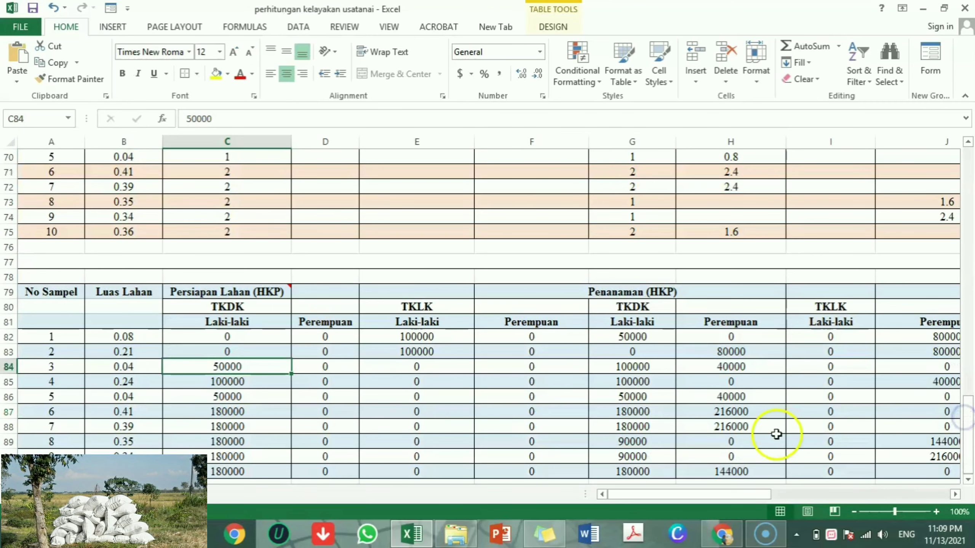
click(238, 384)
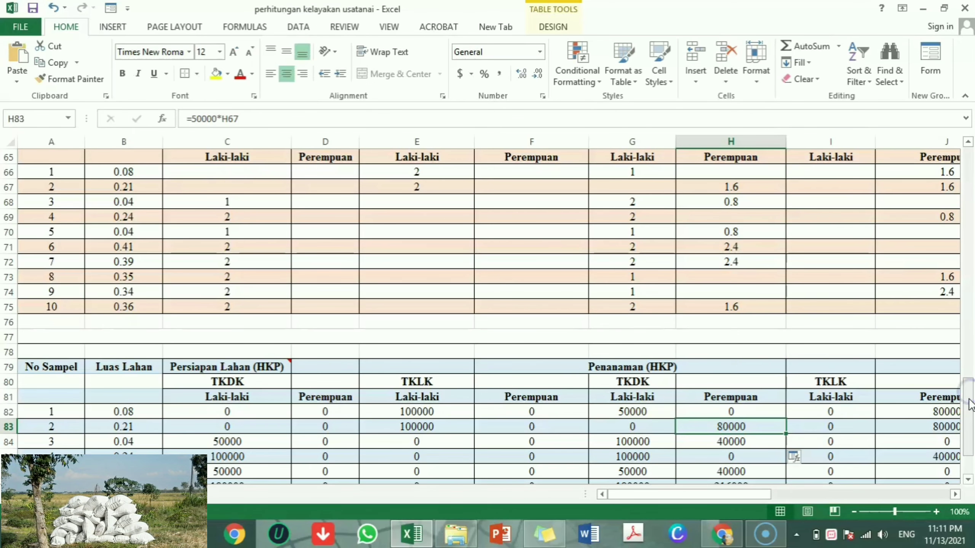
Step: Enter the formula =50000*H67 in H83 for sample 2's female TKDK Penanaman labour cost
drag(969, 397, 968, 384)
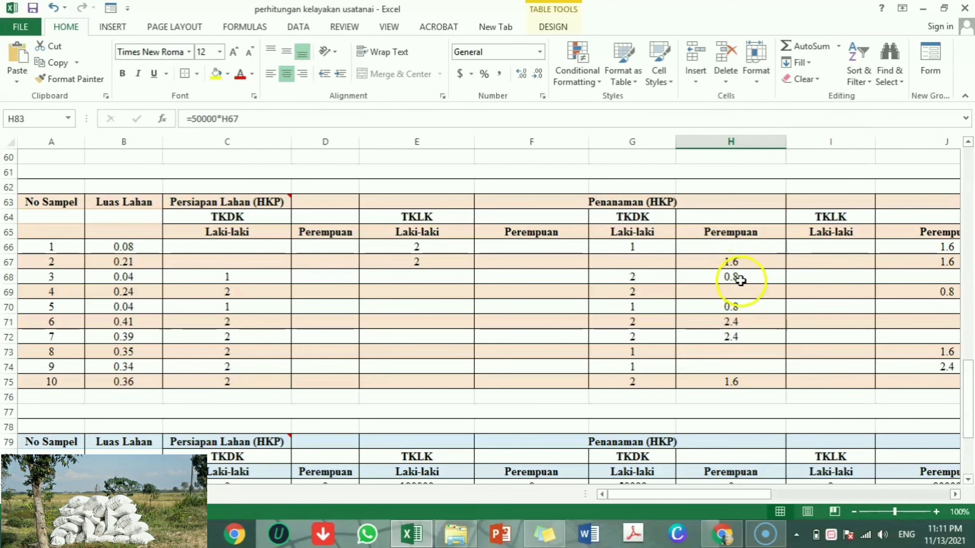
drag(971, 388, 968, 426)
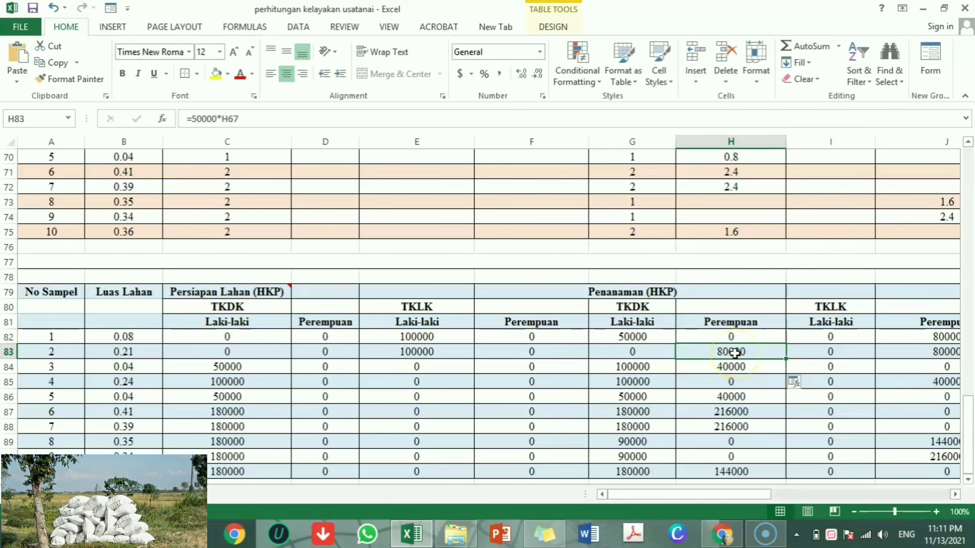
text(=)
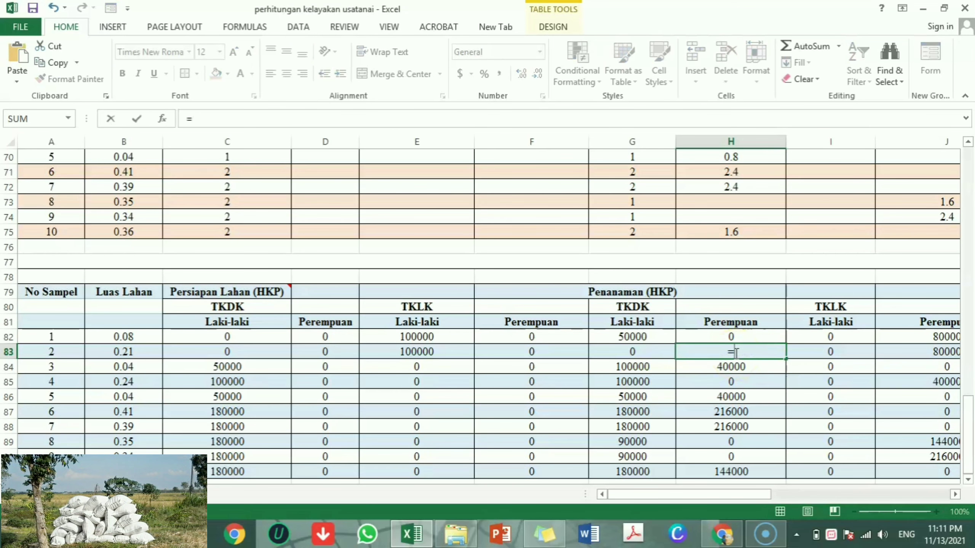
text(5)
text(000)
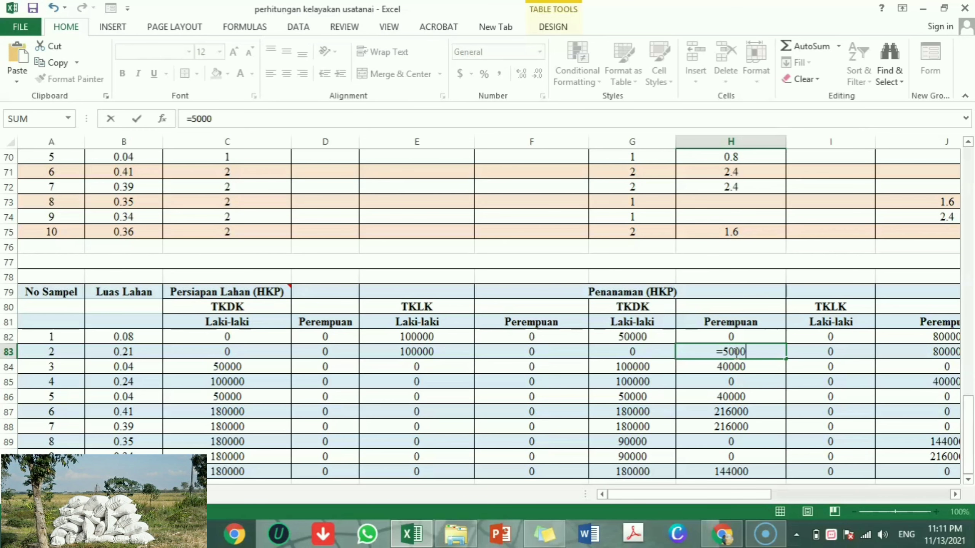
text(*)
drag(967, 424, 968, 411)
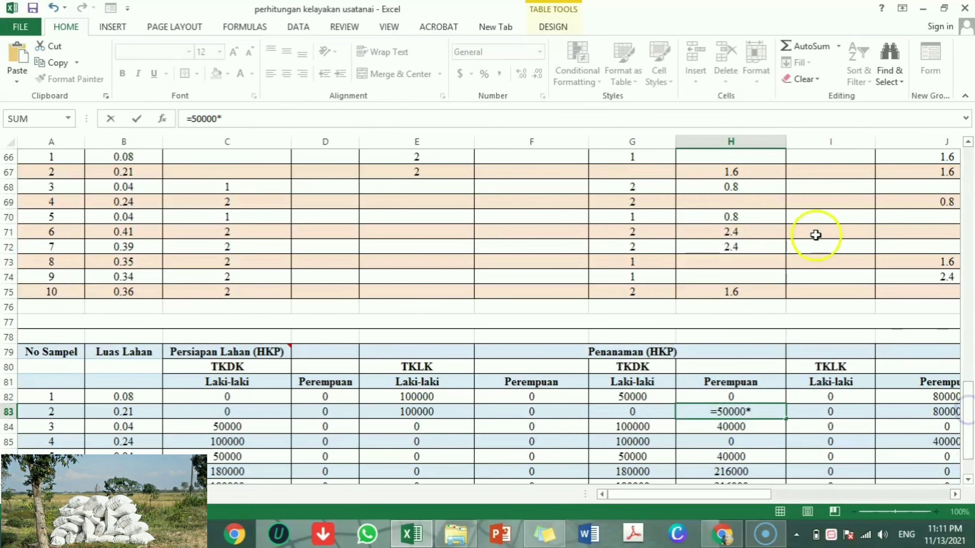
click(745, 172)
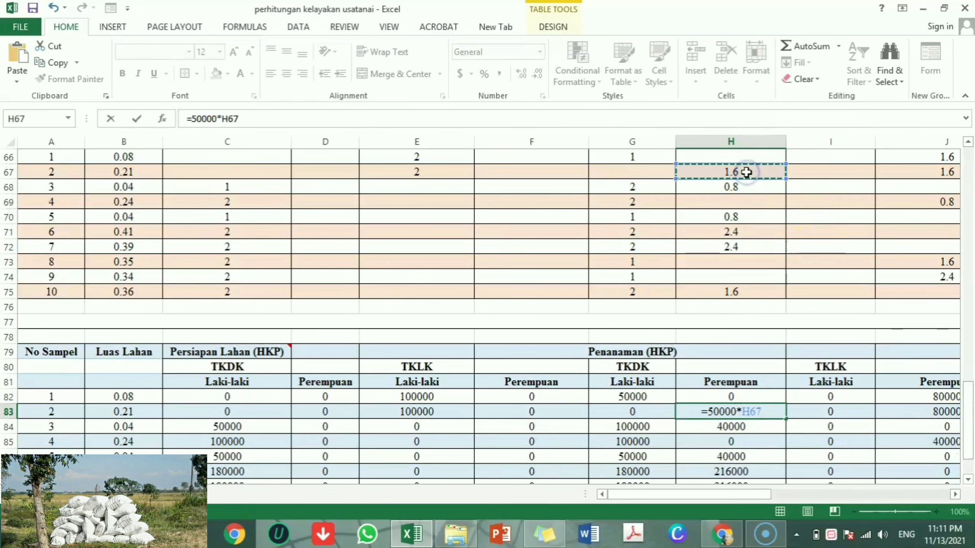
key(Return)
Step: Clear sample 3's female TKDK Penanaman labour cost in H84 and enter the formula =50000*H68
click(729, 425)
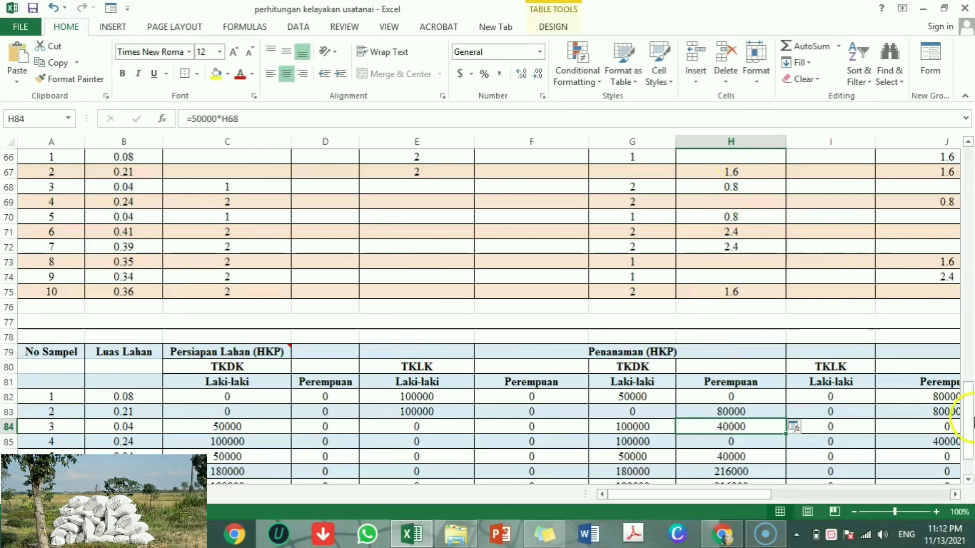
drag(969, 417, 966, 396)
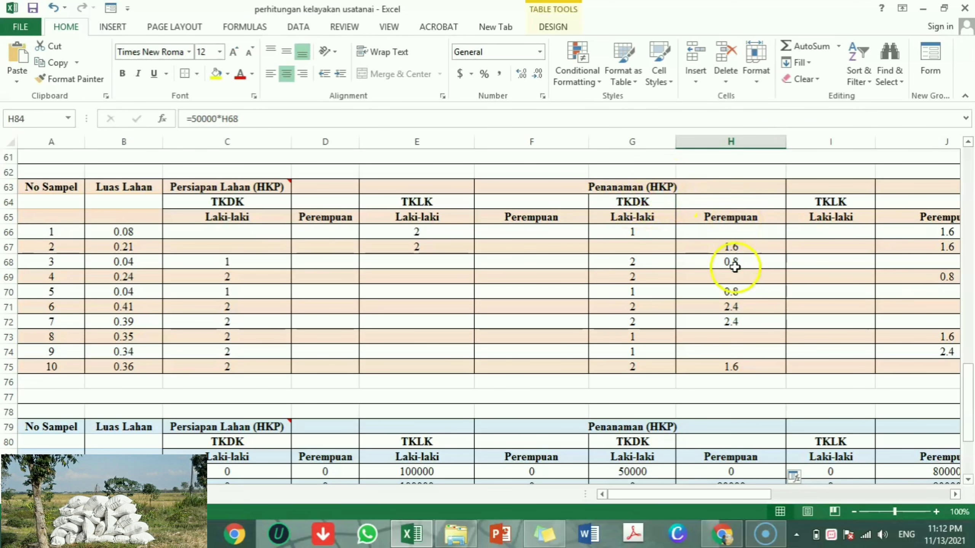
drag(967, 397, 969, 415)
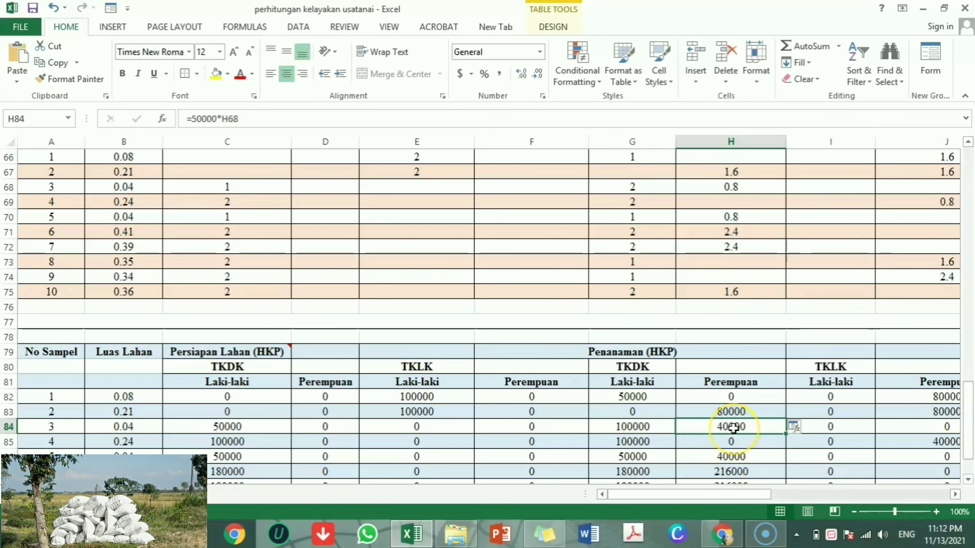
key(Delete)
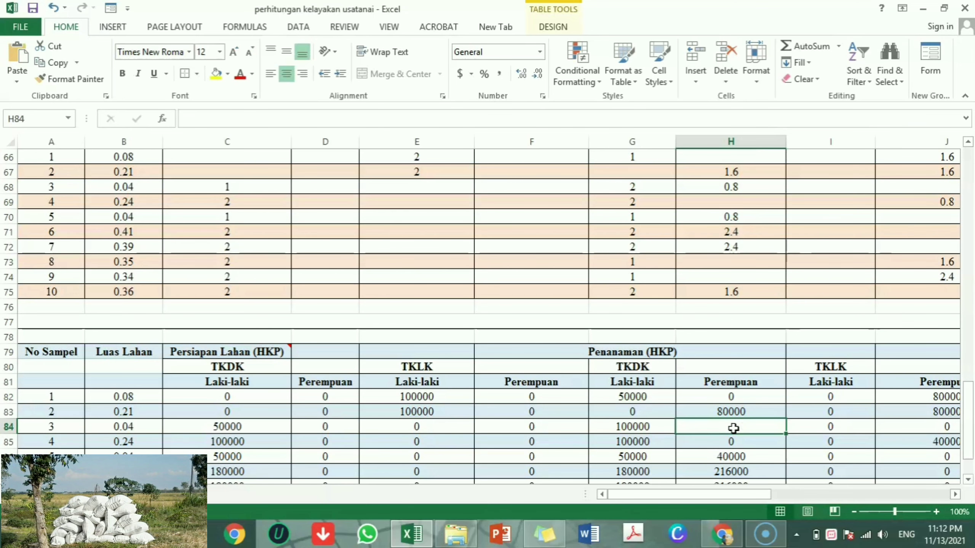
click(737, 442)
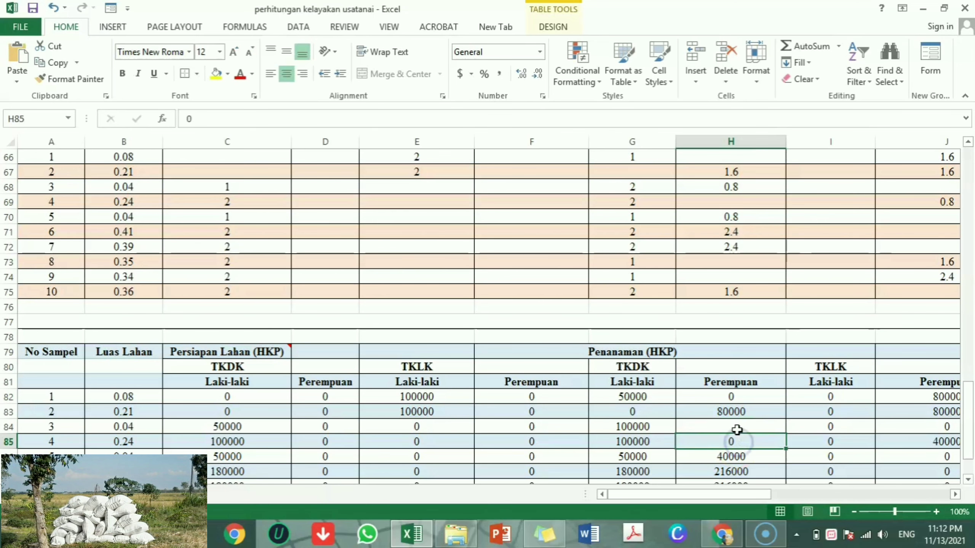
click(736, 427)
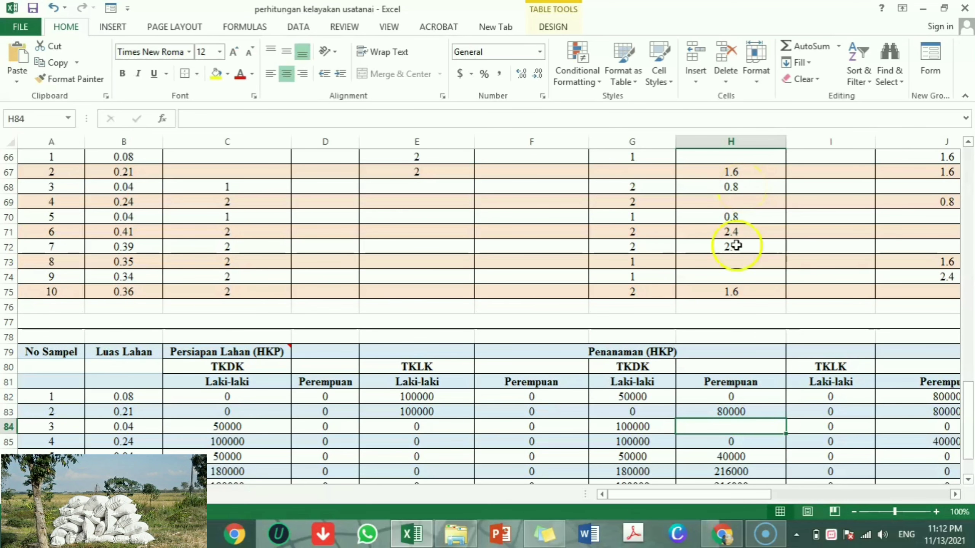
text(=)
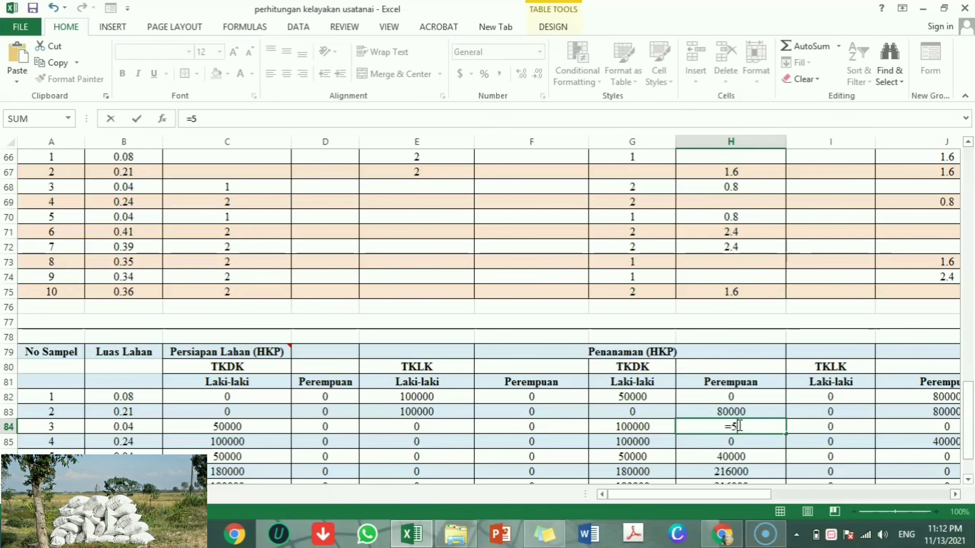
text(50000*)
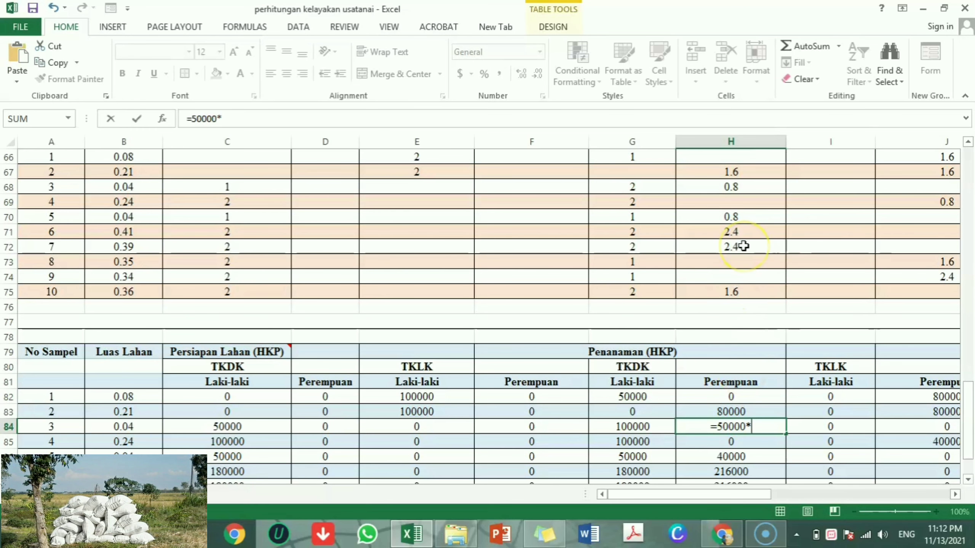
click(742, 217)
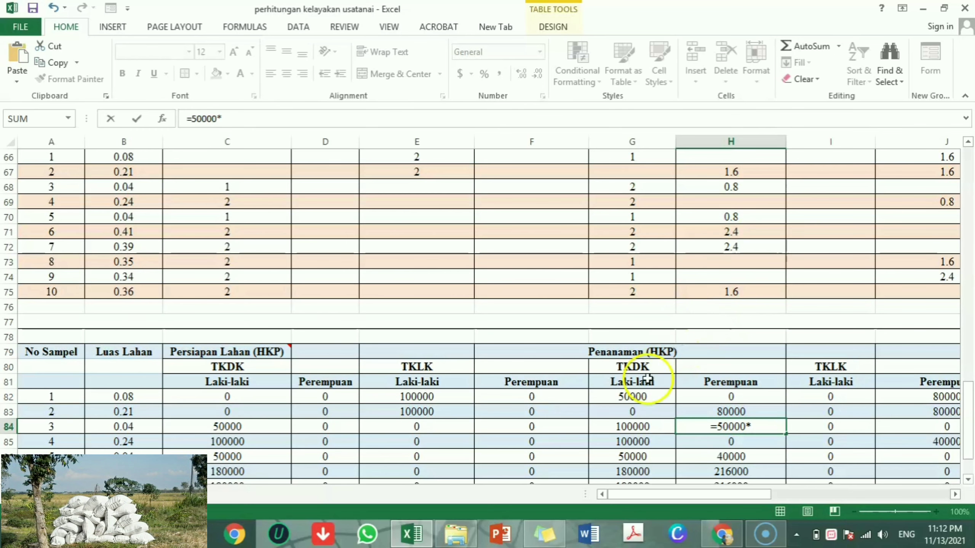
click(740, 187)
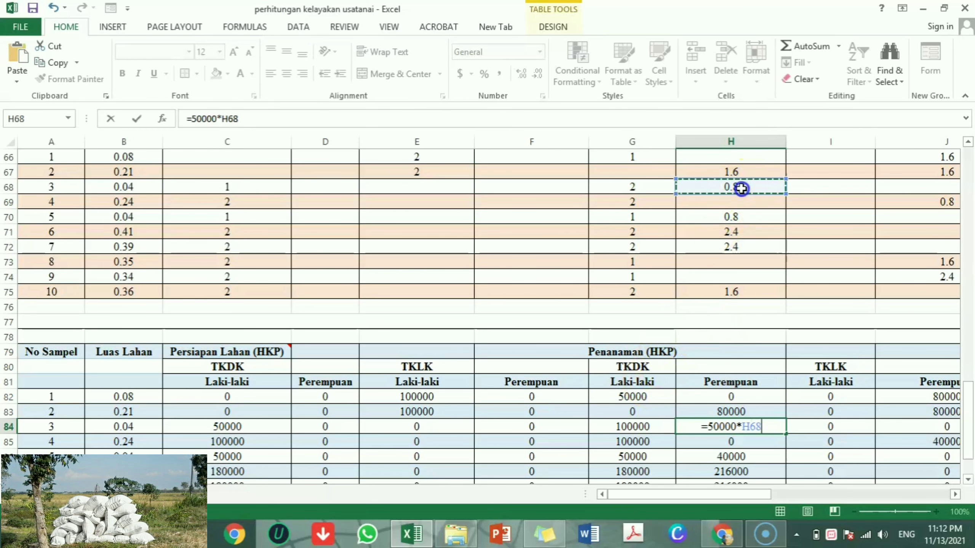
key(Return)
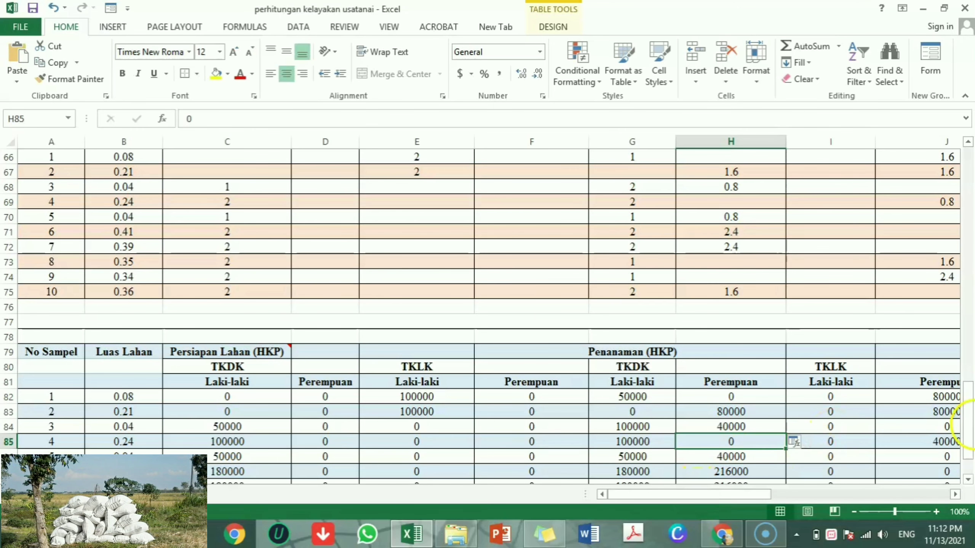
Step: Select the first sample's TOTAL HKP cell, W82, in the labour cost table
drag(969, 421, 969, 438)
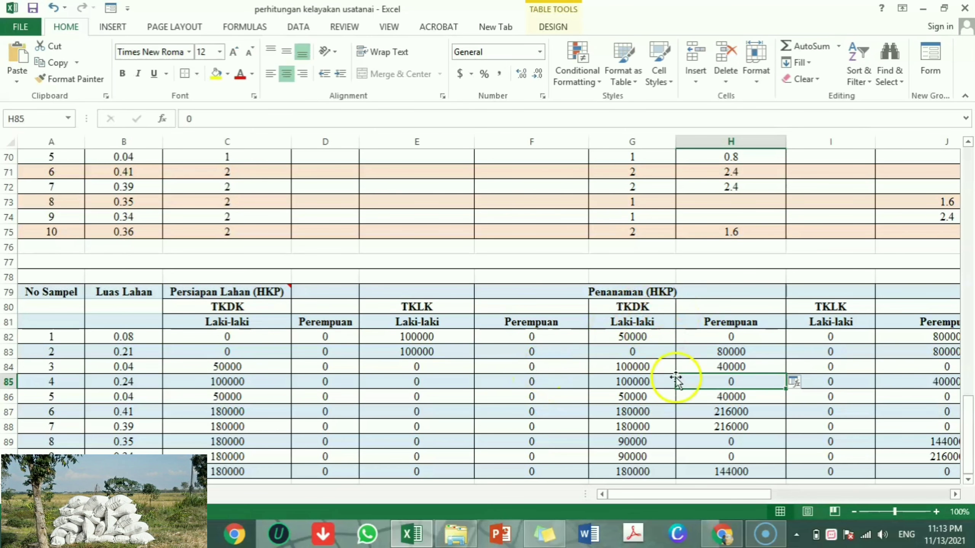
drag(690, 493, 881, 498)
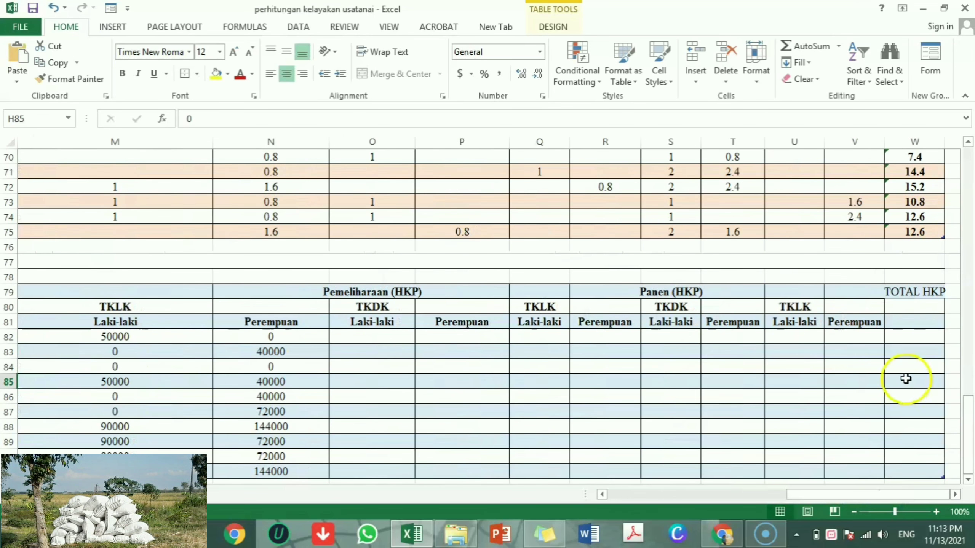
click(906, 338)
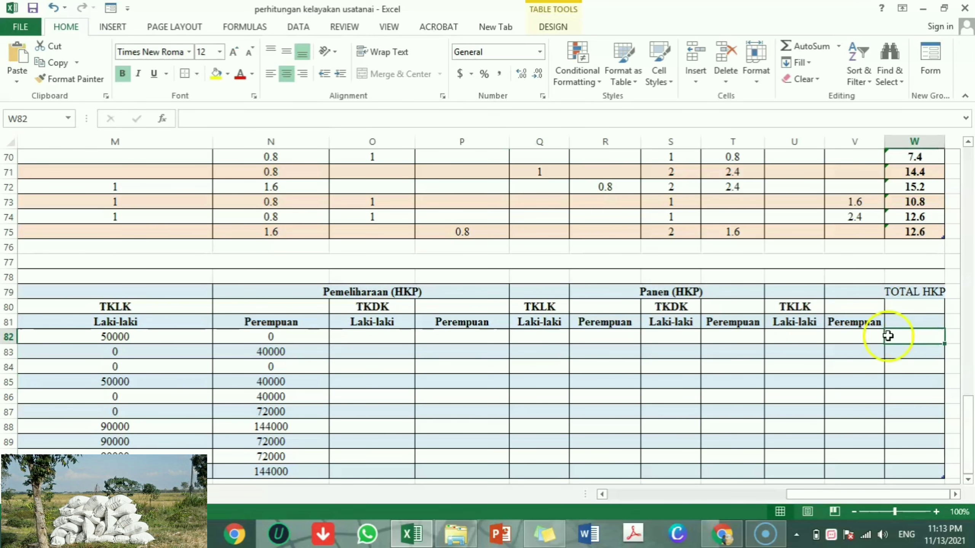